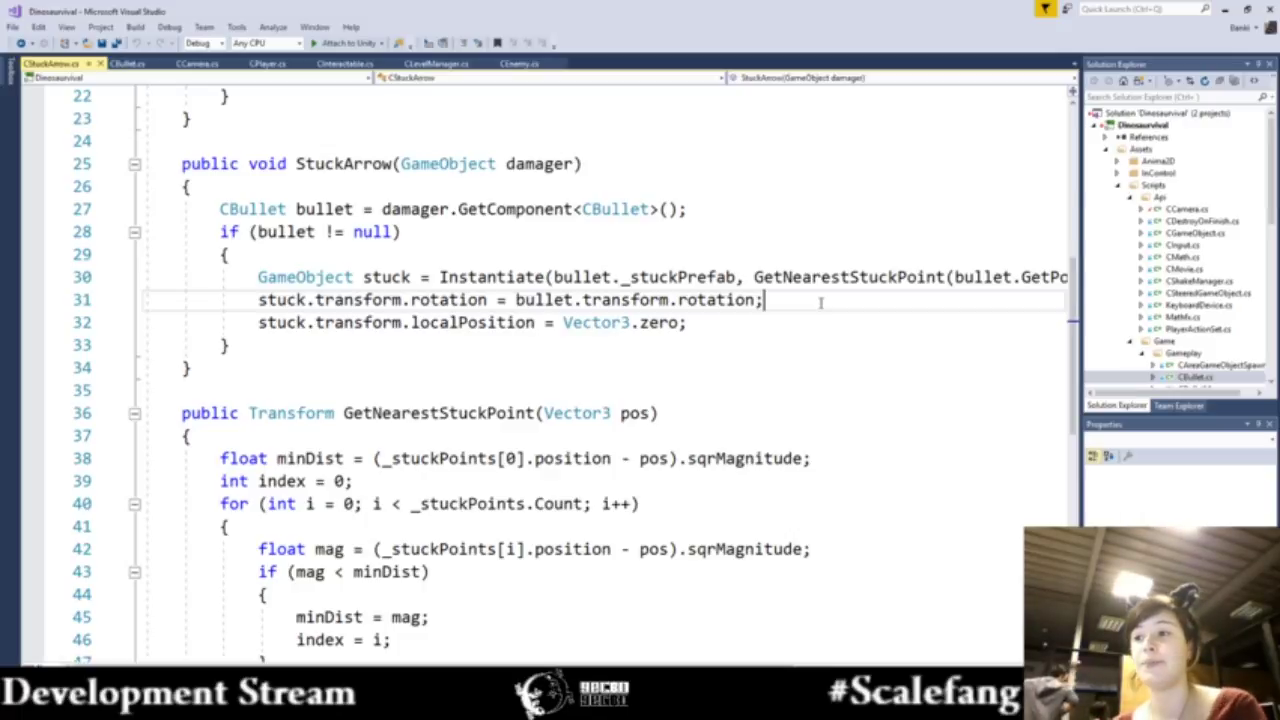
- Insert an empty if (true) snippet block after the Instantiate line 30 in StuckArrow
{"action": "left_click", "coordinate": [815, 277]}
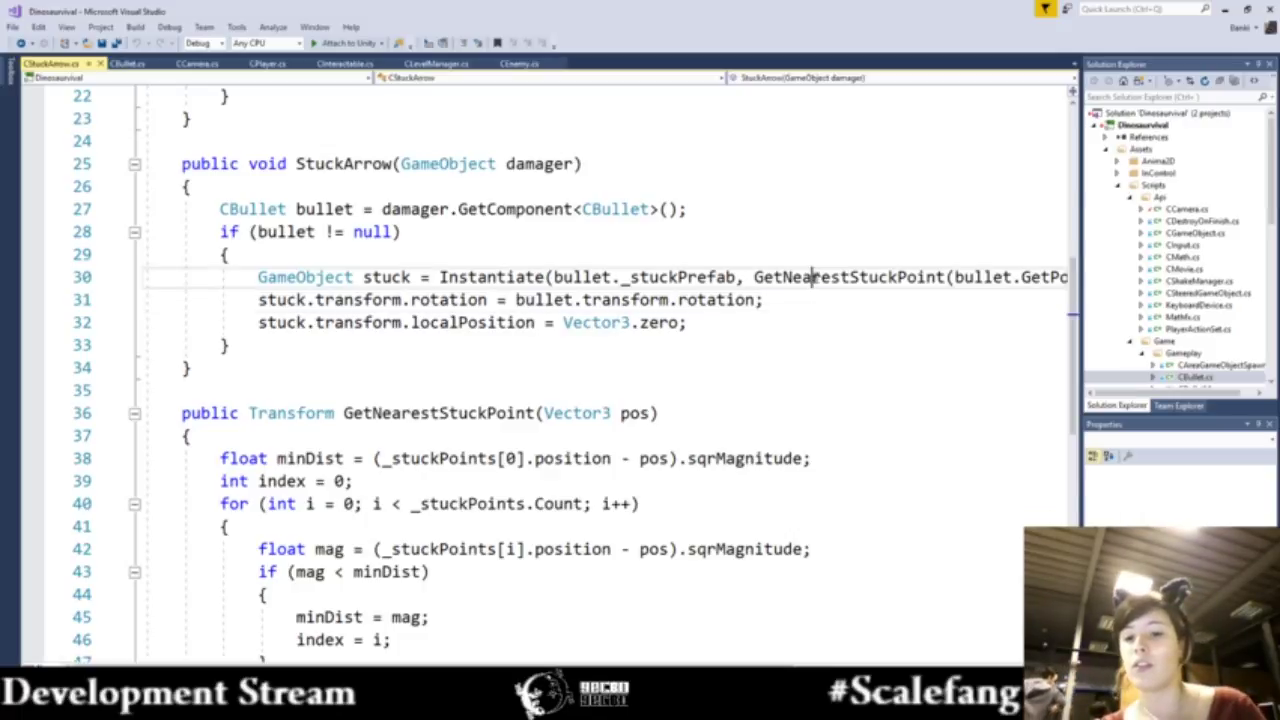
{"action": "key", "text": "End"}
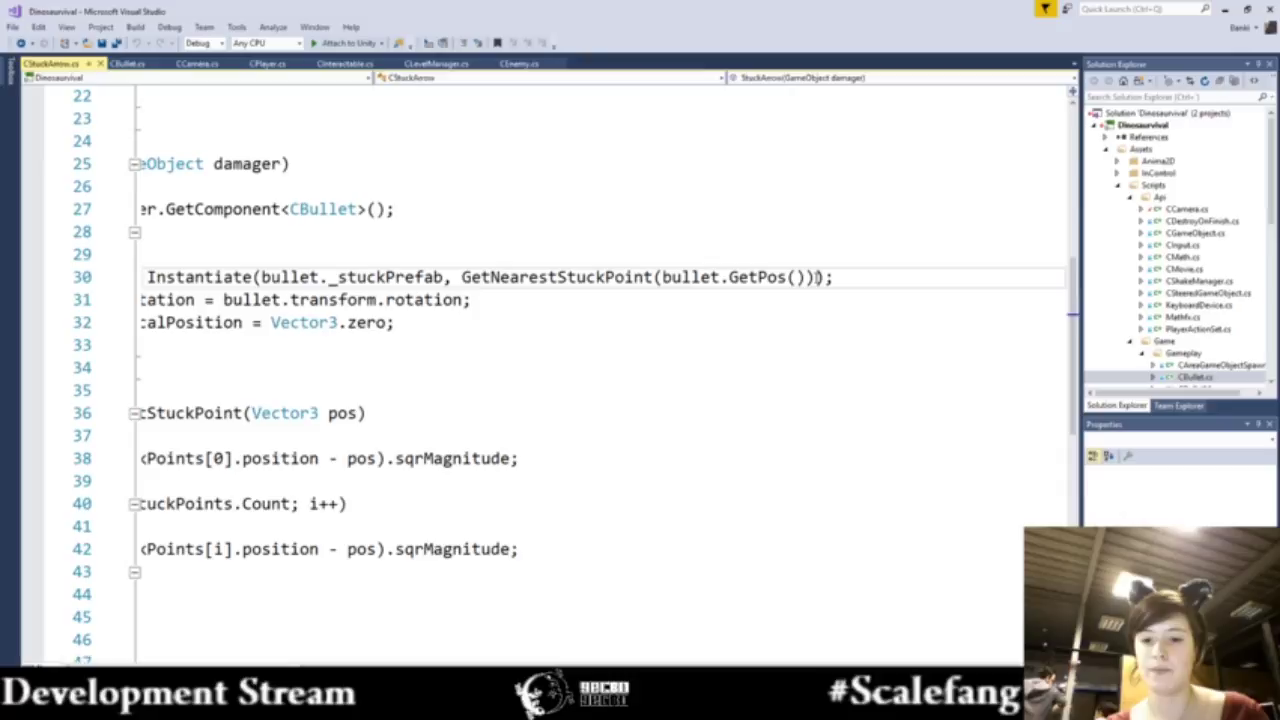
{"action": "key", "text": "Return"}
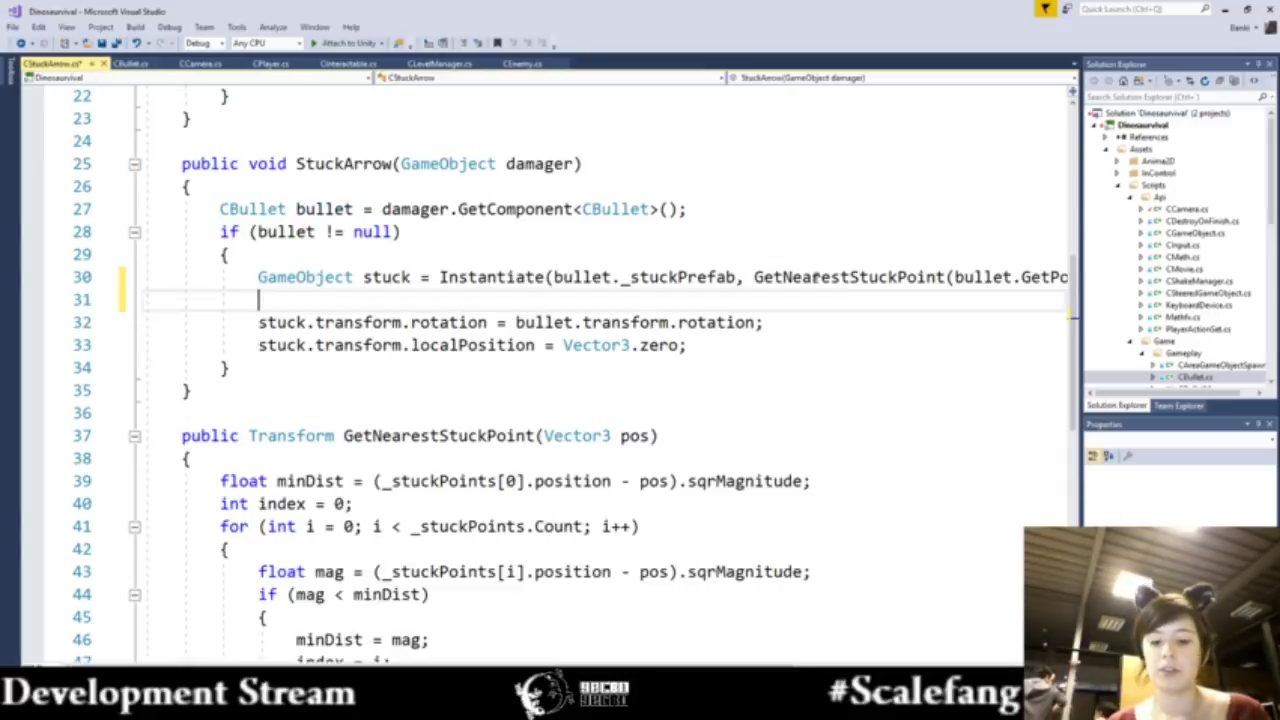
{"action": "type", "text": "if"}
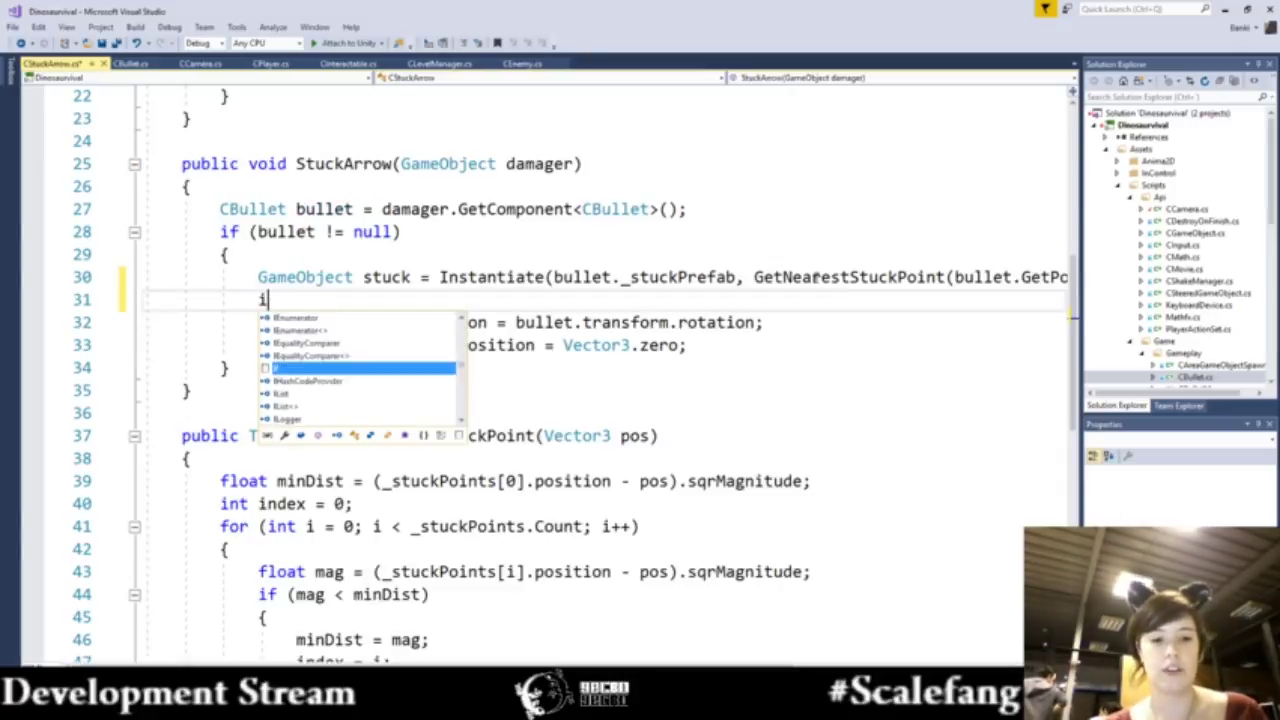
{"action": "key", "text": "Tab"}
{"action": "key", "text": "Tab"}
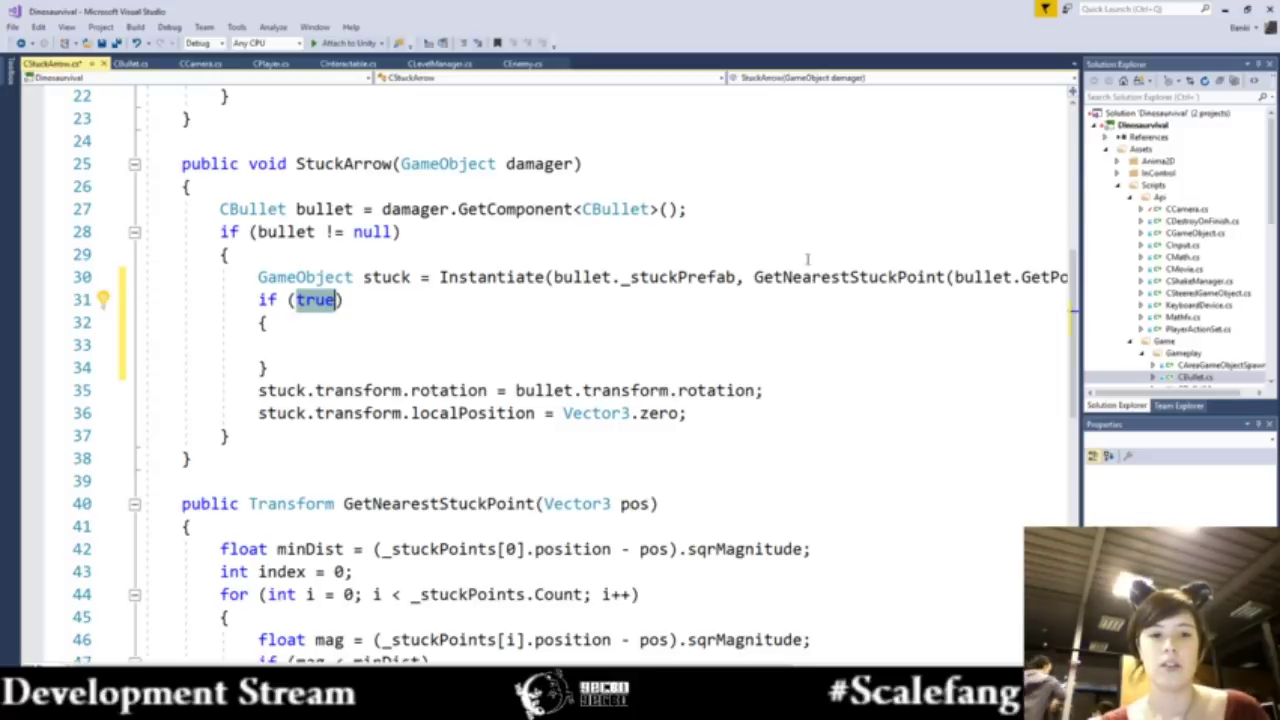
- Review CPlayer's ArmSpriteCheck code, then return to the CStuckArrow.cs if block
{"action": "left_click", "coordinate": [272, 64]}
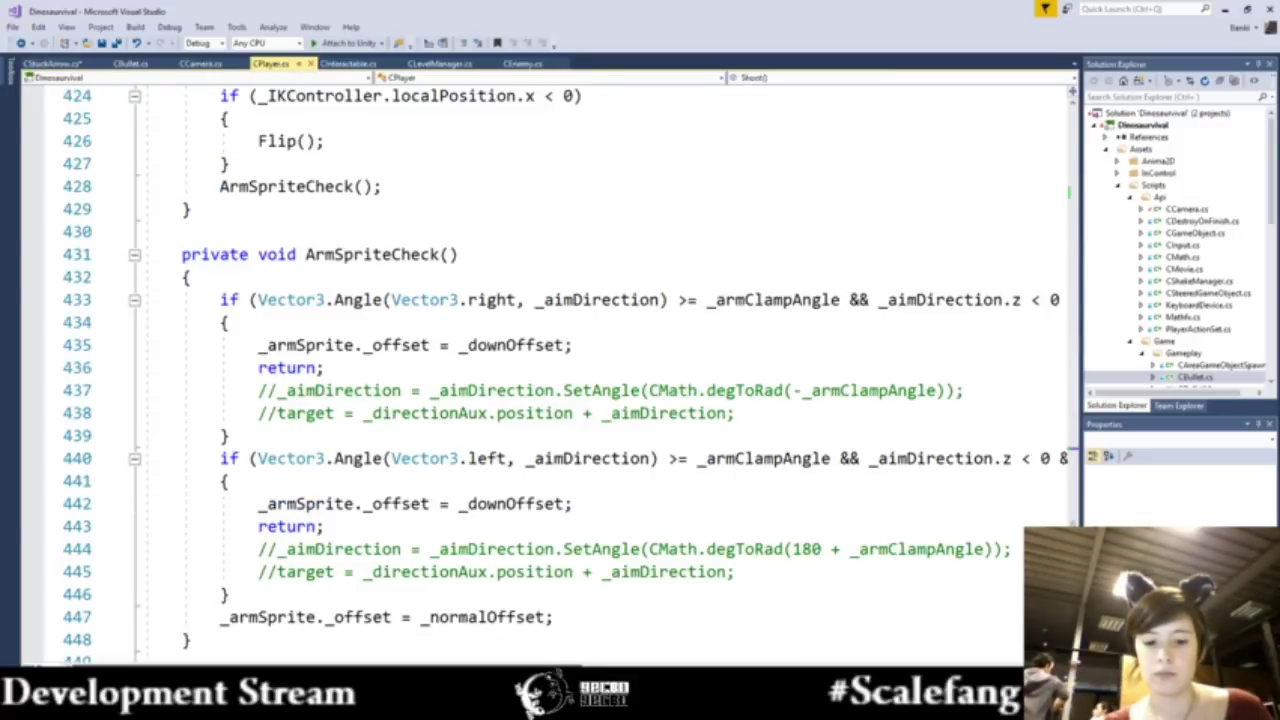
{"action": "scroll", "coordinate": [600, 378], "scroll_direction": "right", "scroll_amount": 3}
{"action": "scroll", "coordinate": [600, 378], "scroll_direction": "right", "scroll_amount": 3}
{"action": "scroll", "coordinate": [600, 378], "scroll_direction": "right", "scroll_amount": 4}
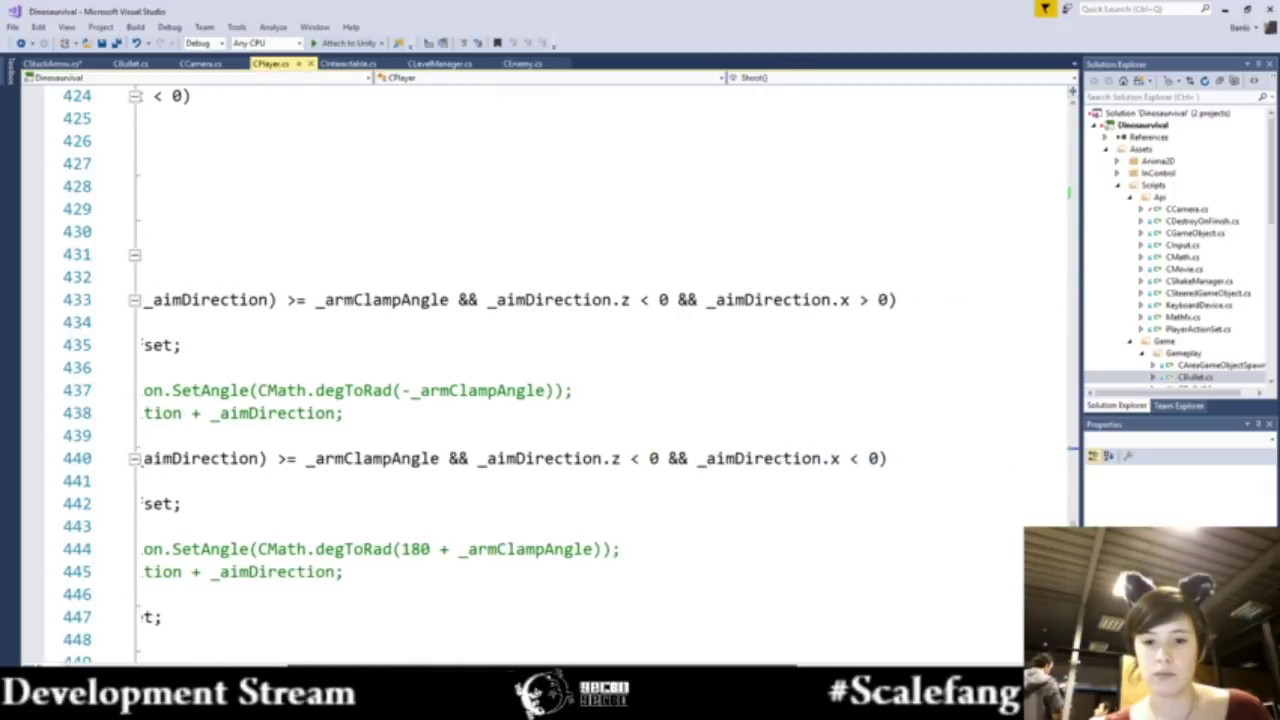
{"action": "scroll", "coordinate": [600, 378], "scroll_direction": "left", "scroll_amount": 4}
{"action": "scroll", "coordinate": [600, 378], "scroll_direction": "left", "scroll_amount": 4}
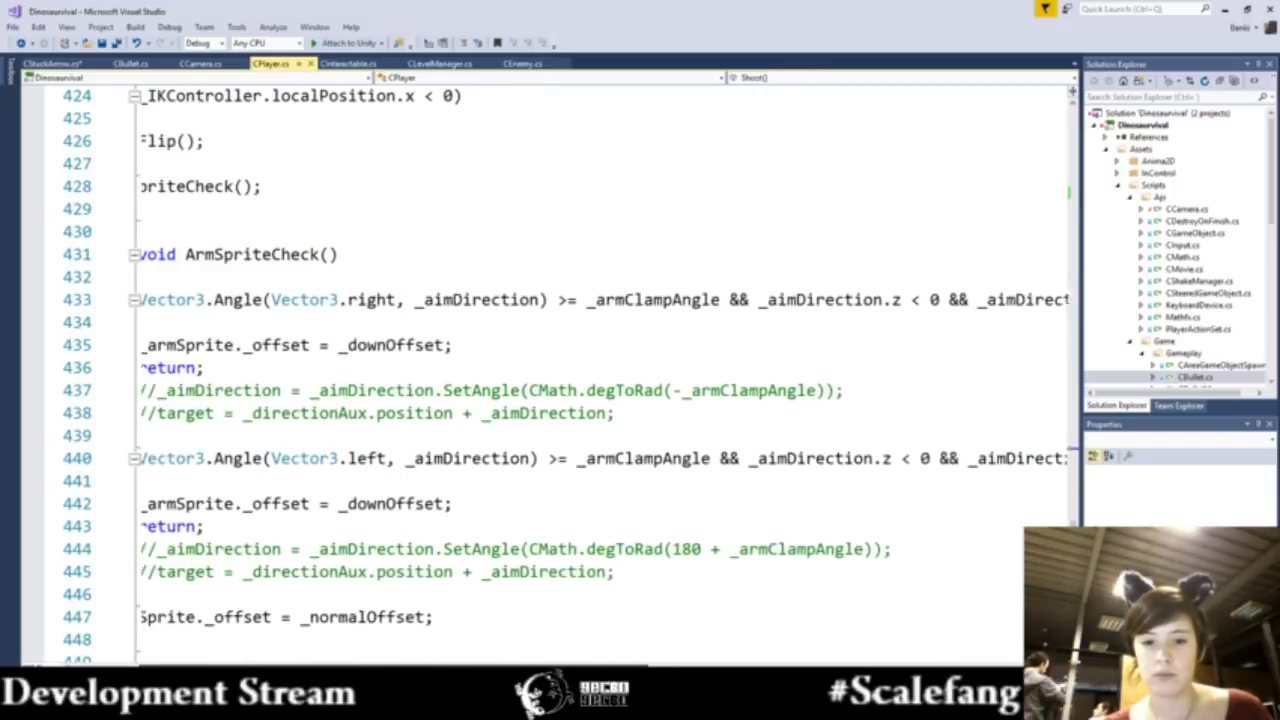
{"action": "scroll", "coordinate": [600, 378], "scroll_direction": "left", "scroll_amount": 2}
{"action": "left_click", "coordinate": [47, 65]}
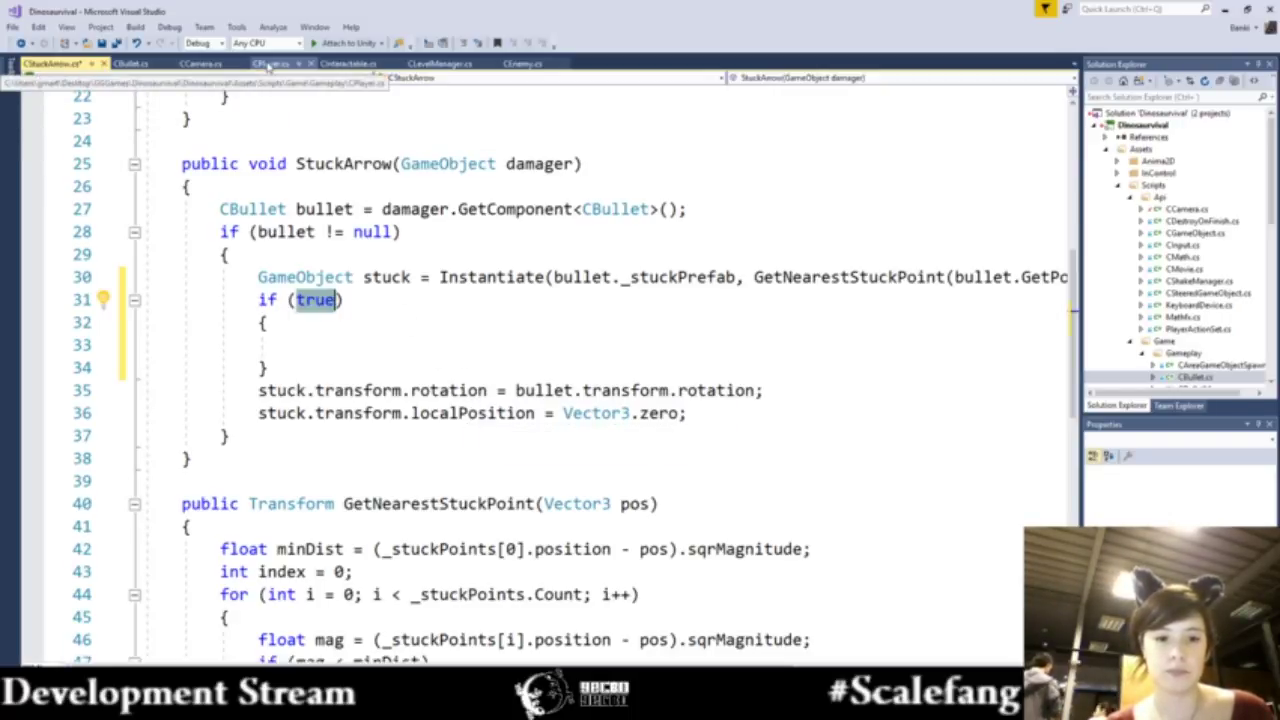
{"action": "left_click", "coordinate": [268, 66]}
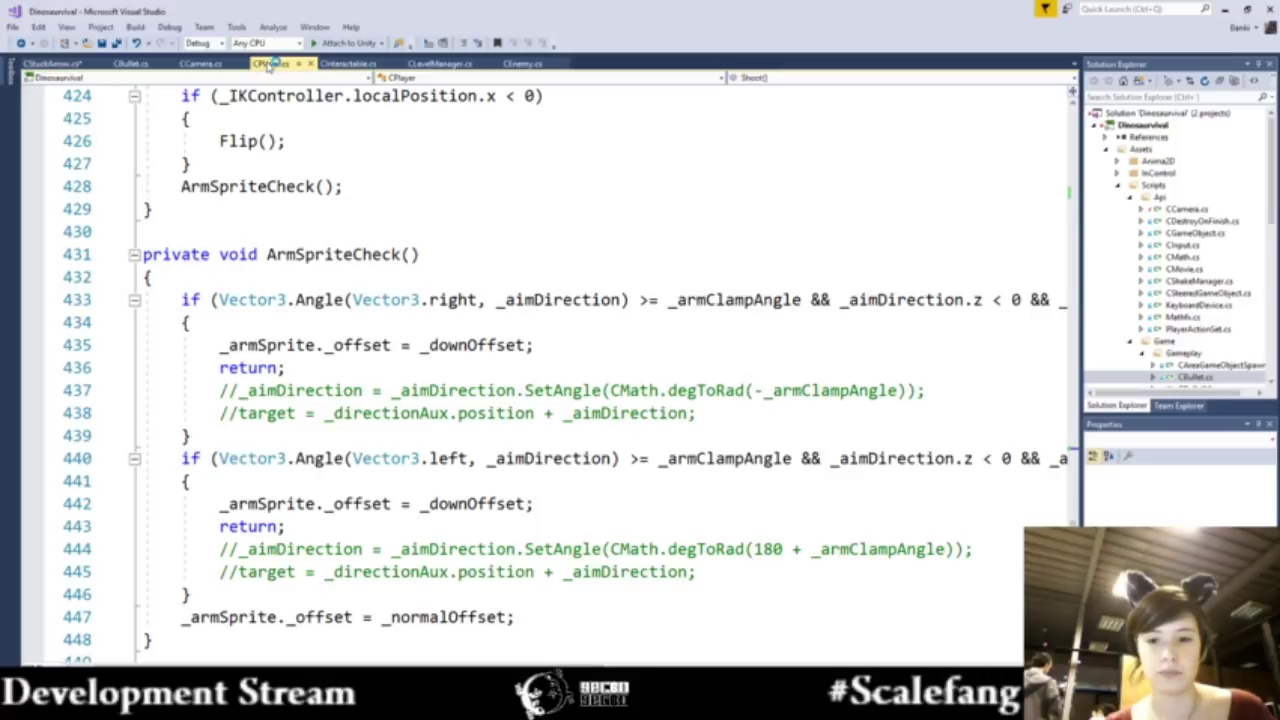
{"action": "left_click", "coordinate": [62, 63]}
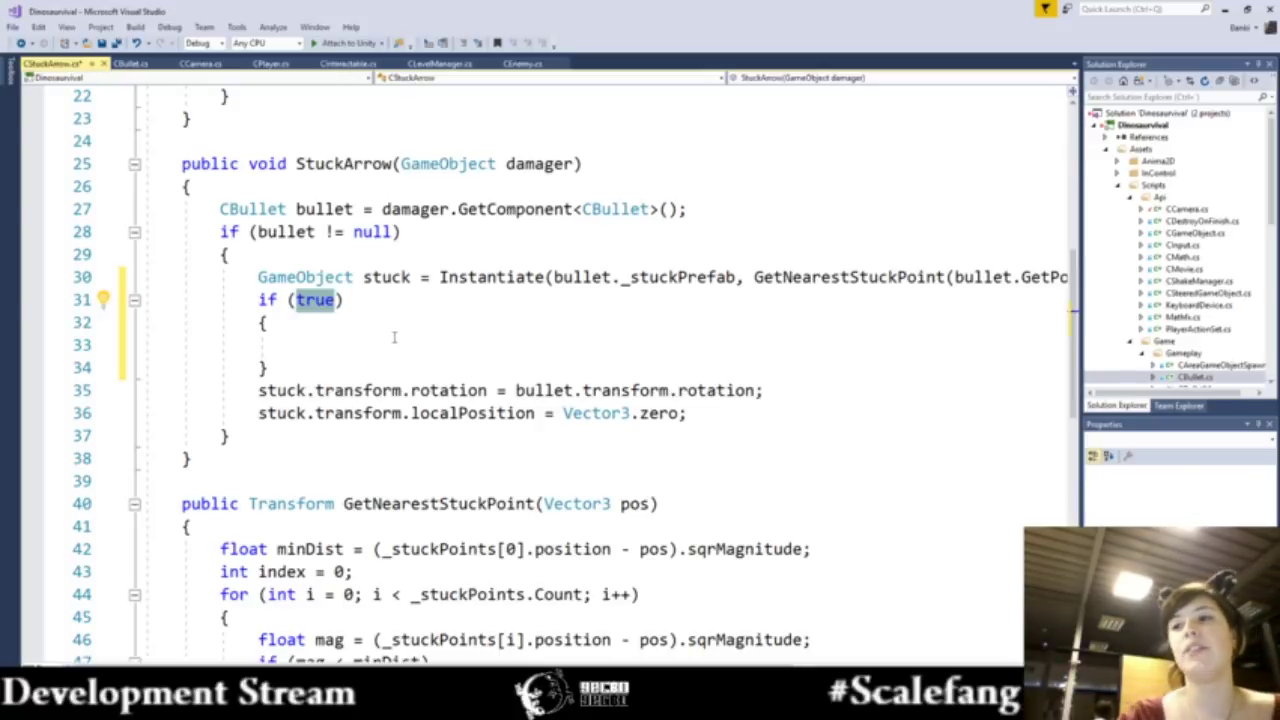
{"action": "key", "text": "alt+Tab"}
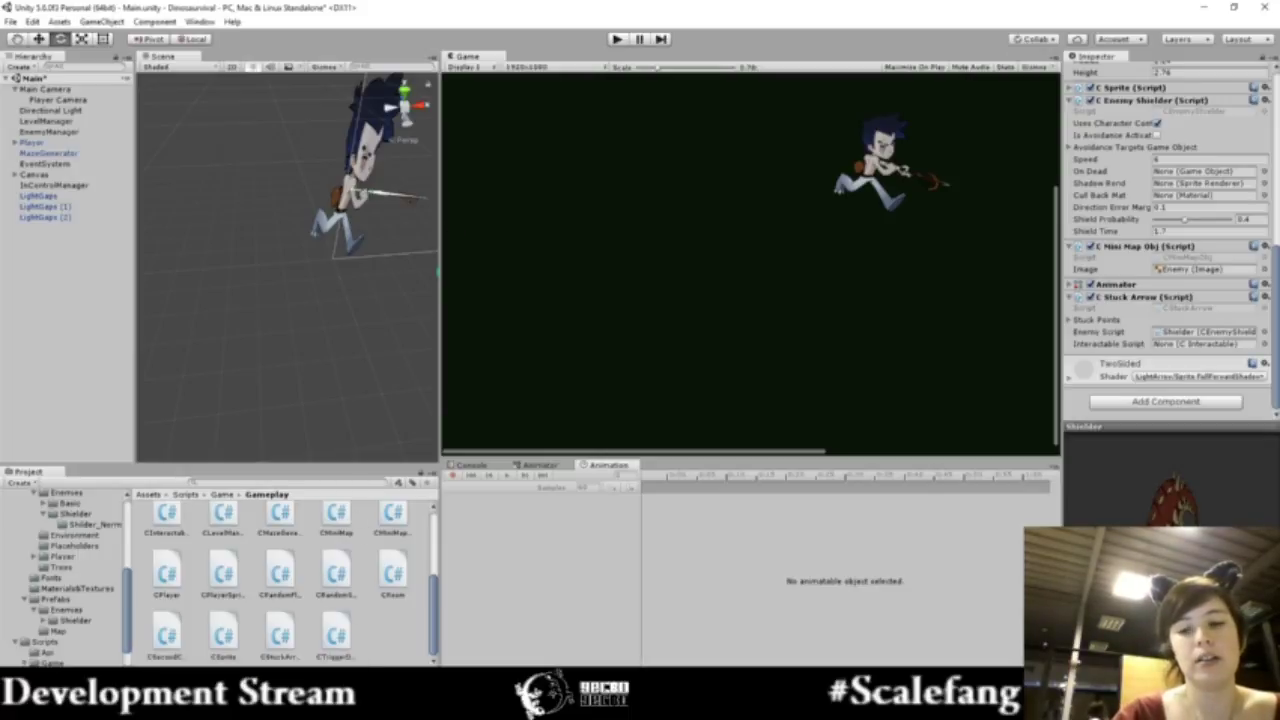
{"action": "key", "text": "alt+Tab"}
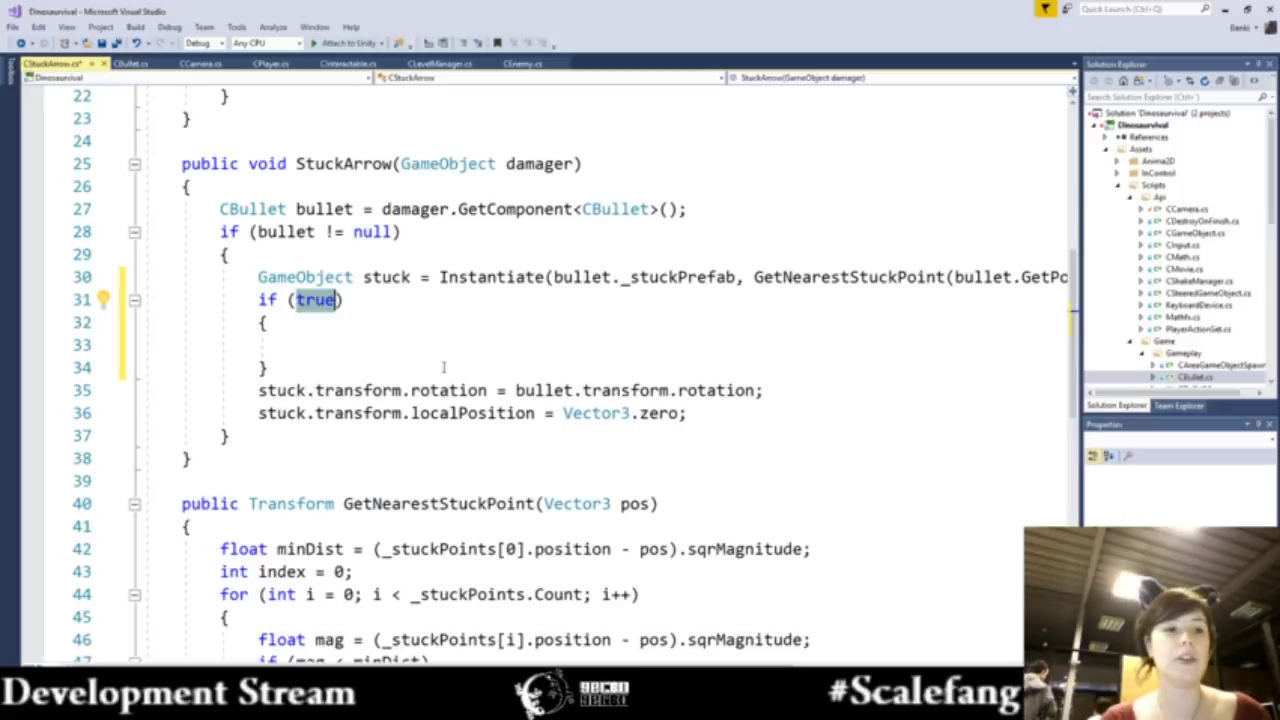
{"action": "left_click", "coordinate": [223, 209]}
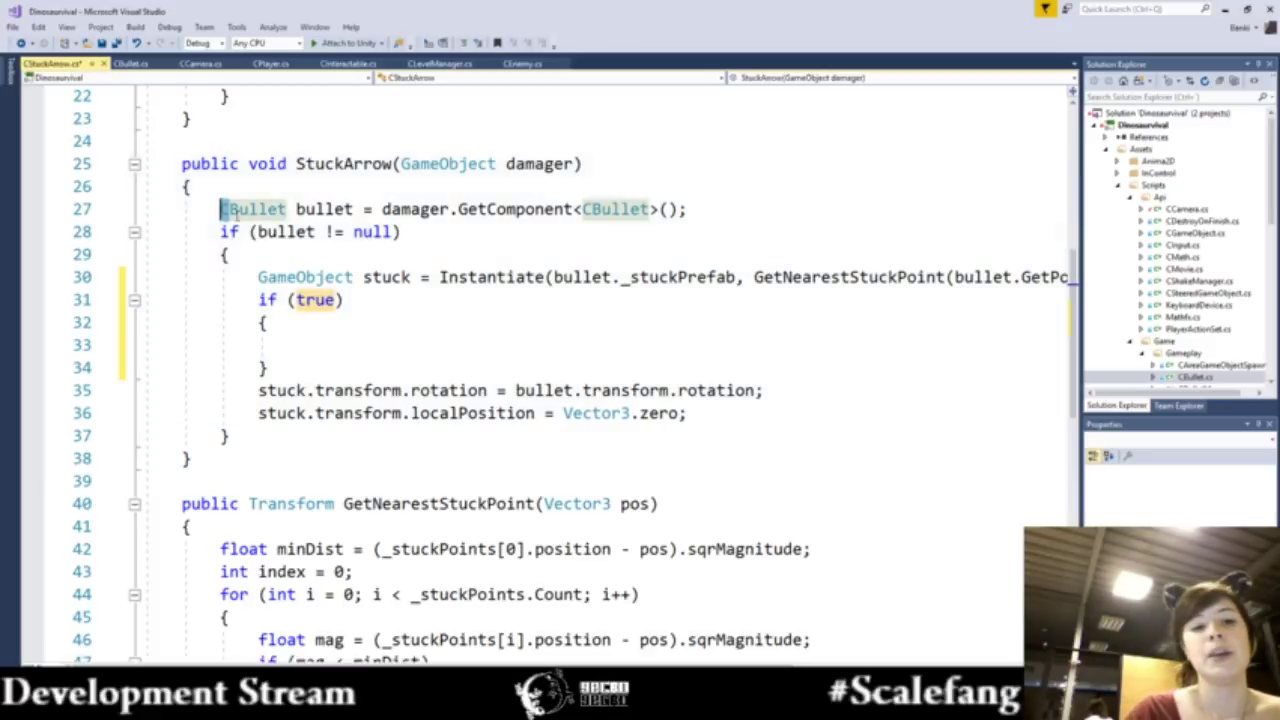
{"action": "left_click_drag", "start_coordinate": [222, 209], "coordinate": [282, 209]}
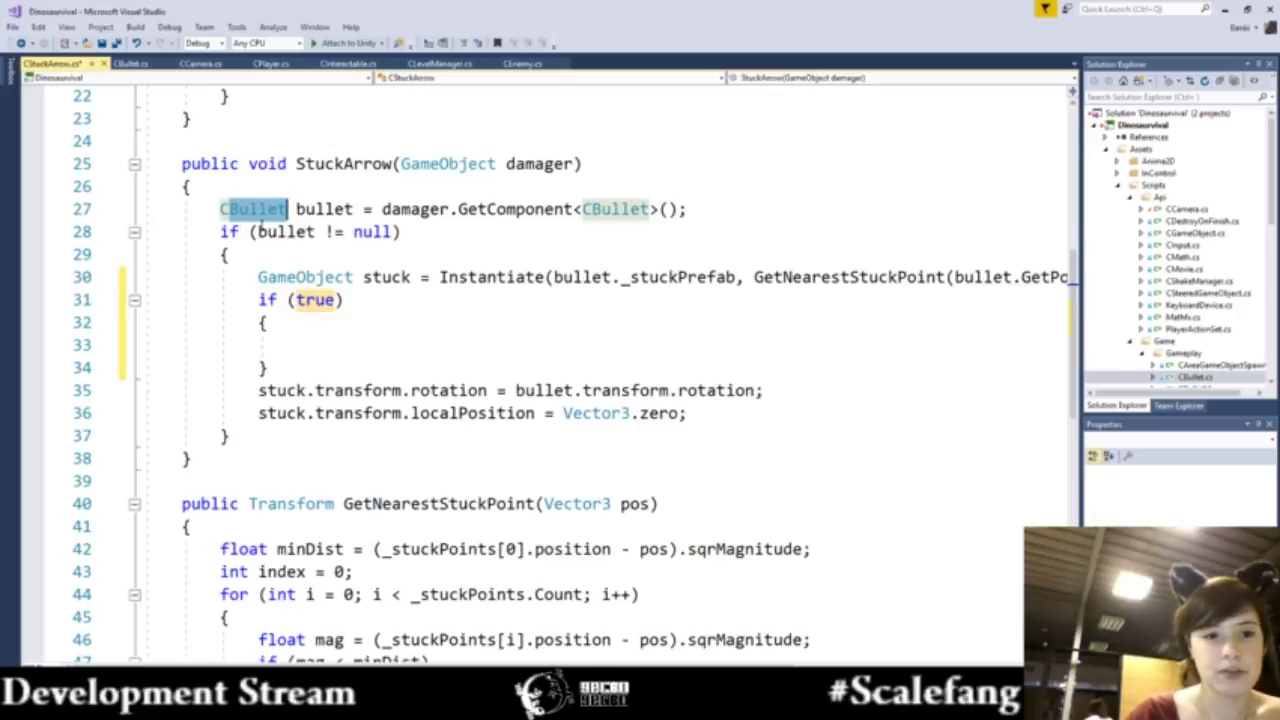
{"action": "left_click", "coordinate": [130, 64]}
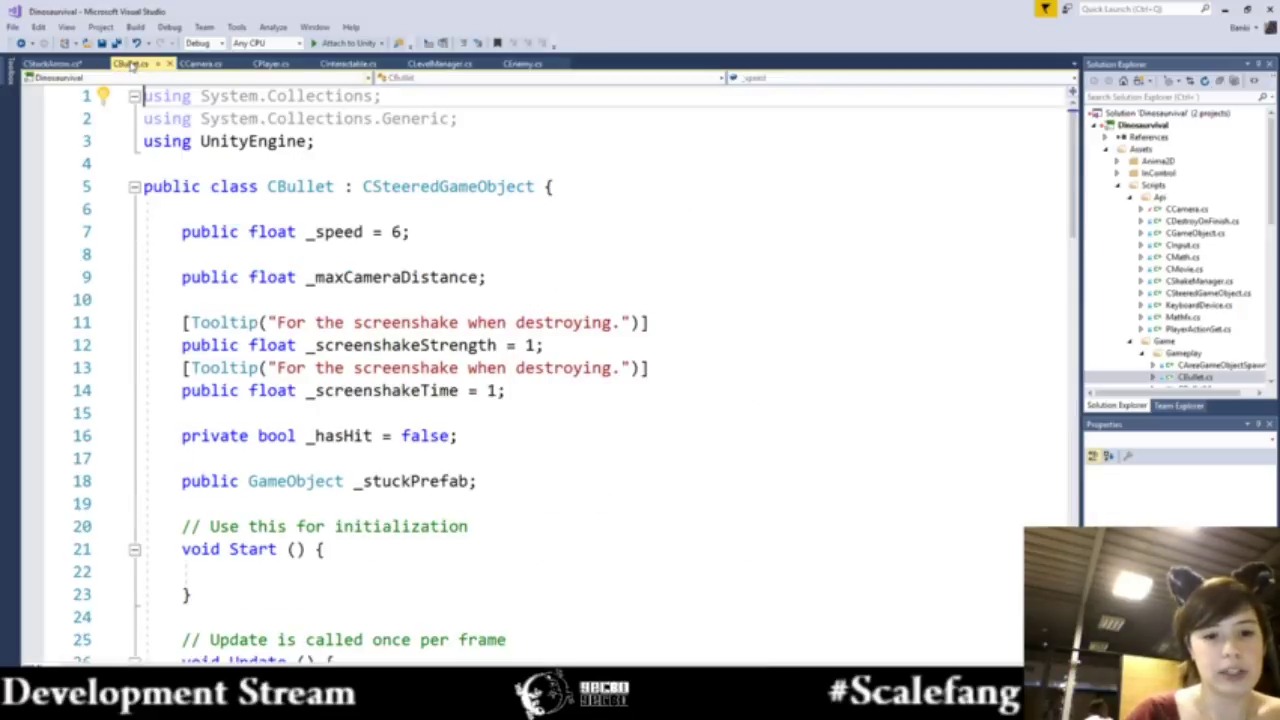
{"action": "scroll", "coordinate": [405, 281], "scroll_direction": "down", "scroll_amount": 1}
{"action": "scroll", "coordinate": [405, 281], "scroll_direction": "down", "scroll_amount": 2}
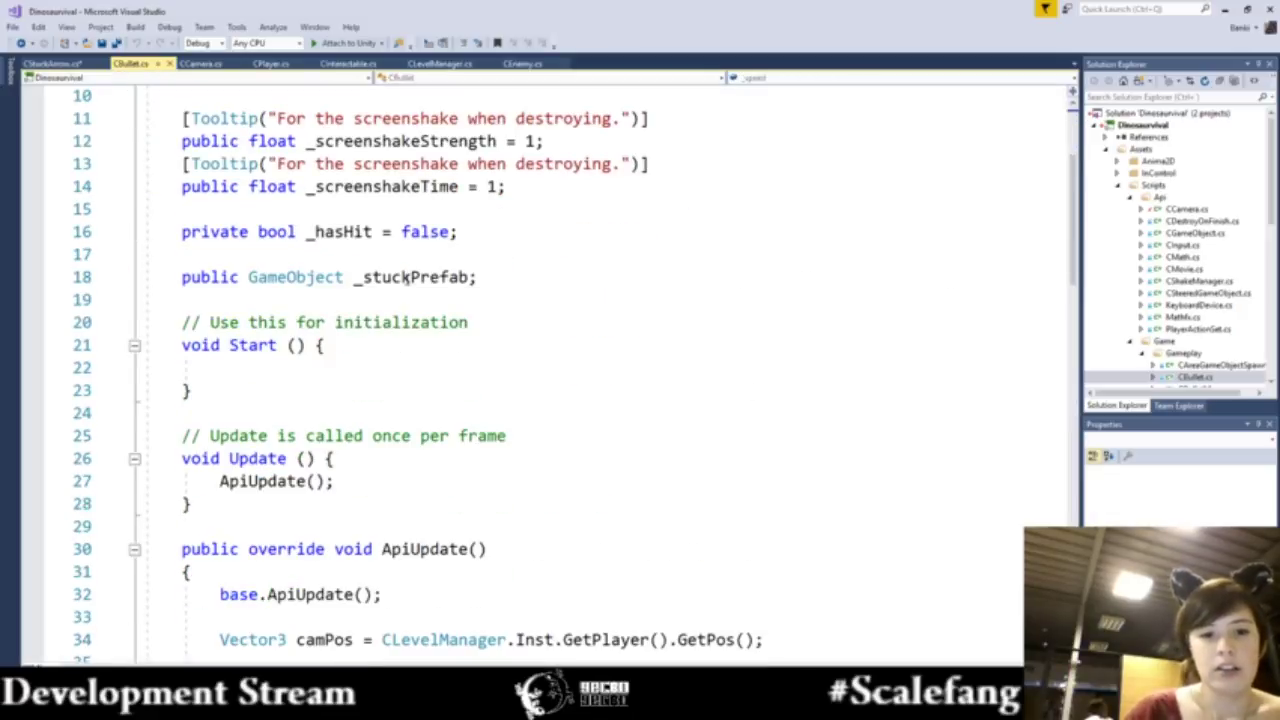
{"action": "scroll", "coordinate": [406, 283], "scroll_direction": "down", "scroll_amount": 2}
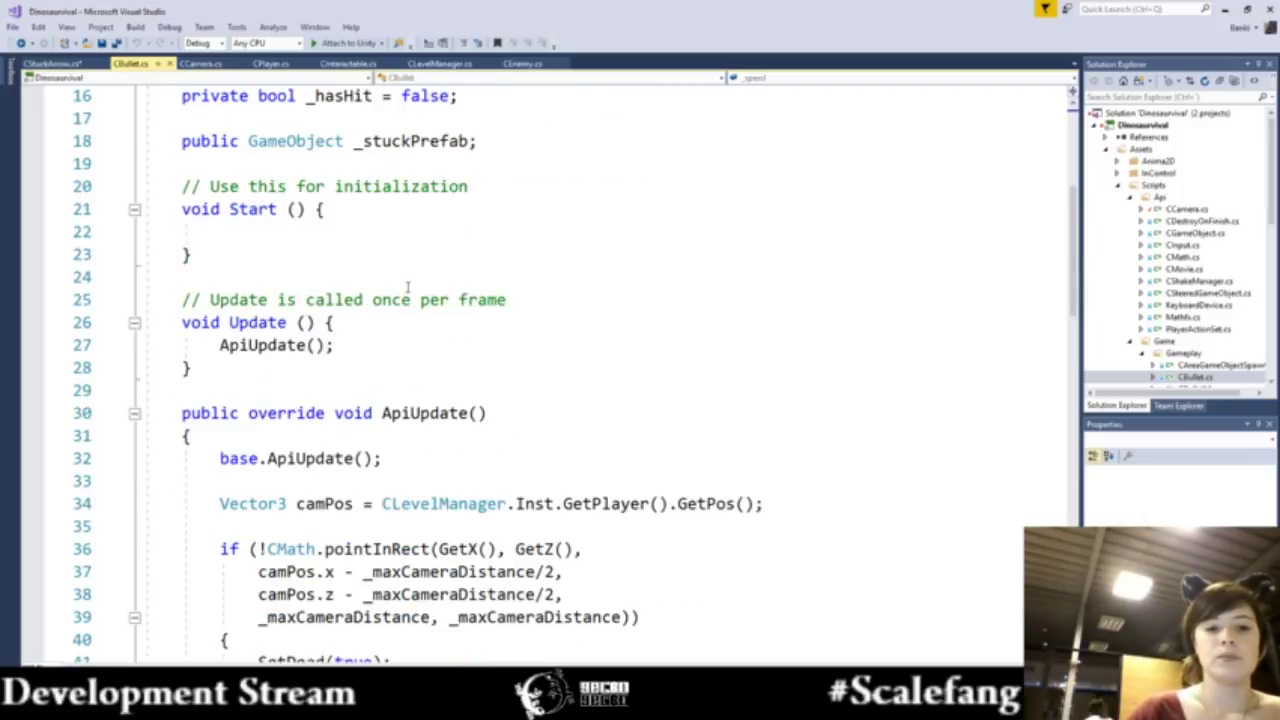
{"action": "scroll", "coordinate": [407, 287], "scroll_direction": "down", "scroll_amount": 2}
{"action": "scroll", "coordinate": [407, 287], "scroll_direction": "up", "scroll_amount": 1}
{"action": "scroll", "coordinate": [407, 286], "scroll_direction": "up", "scroll_amount": 3}
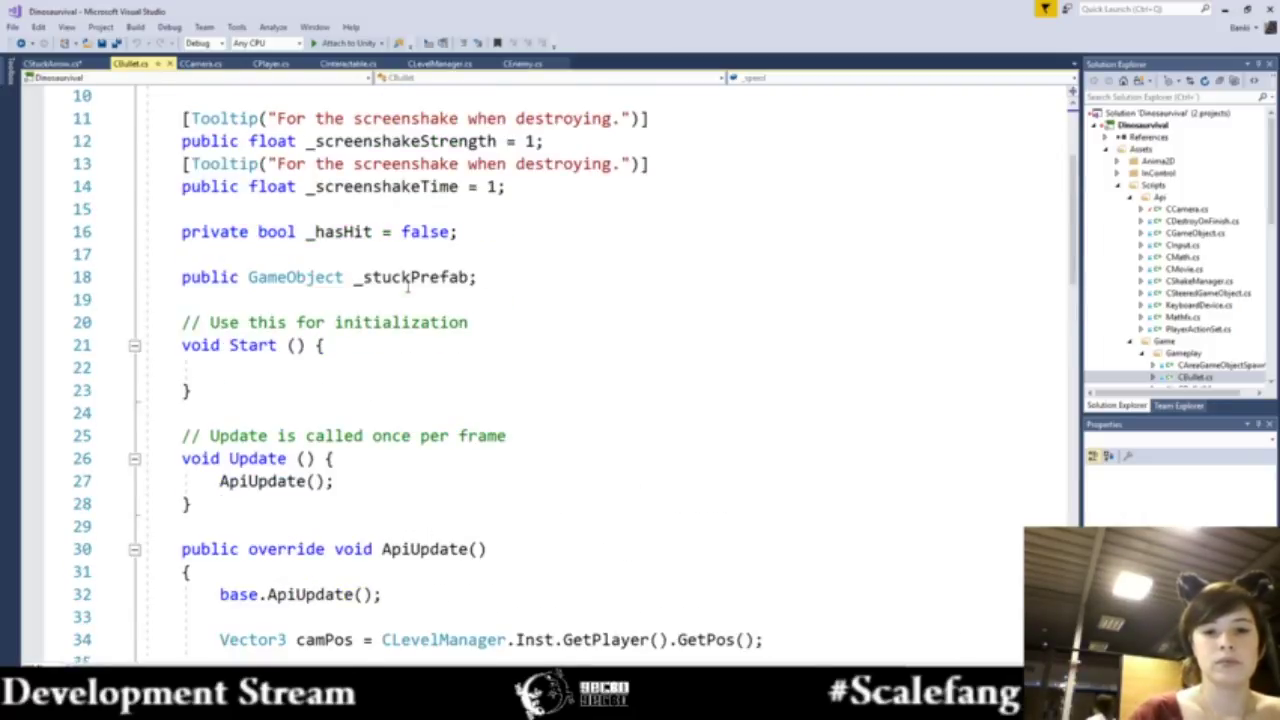
{"action": "scroll", "coordinate": [407, 287], "scroll_direction": "up", "scroll_amount": 2}
{"action": "left_click_drag", "start_coordinate": [519, 320], "coordinate": [313, 258]}
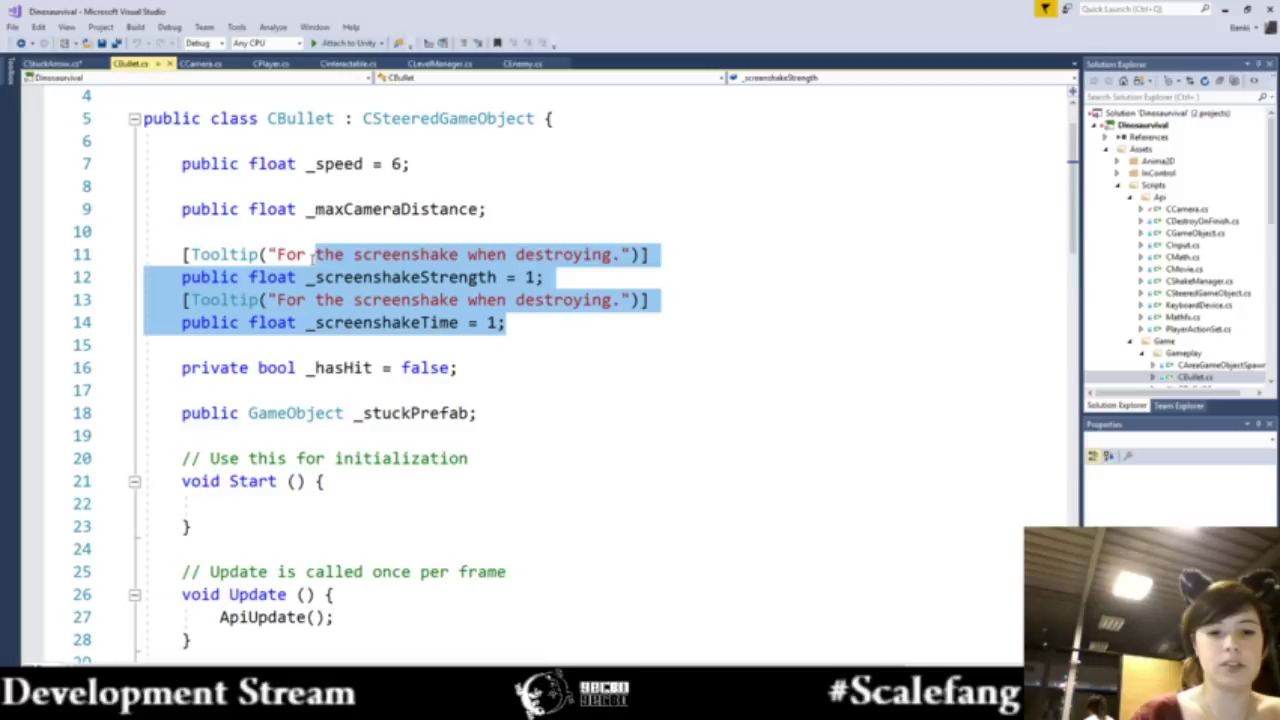
{"action": "left_click", "coordinate": [367, 294]}
{"action": "scroll", "coordinate": [367, 294], "scroll_direction": "down", "scroll_amount": 3}
{"action": "scroll", "coordinate": [532, 455], "scroll_direction": "down", "scroll_amount": 3}
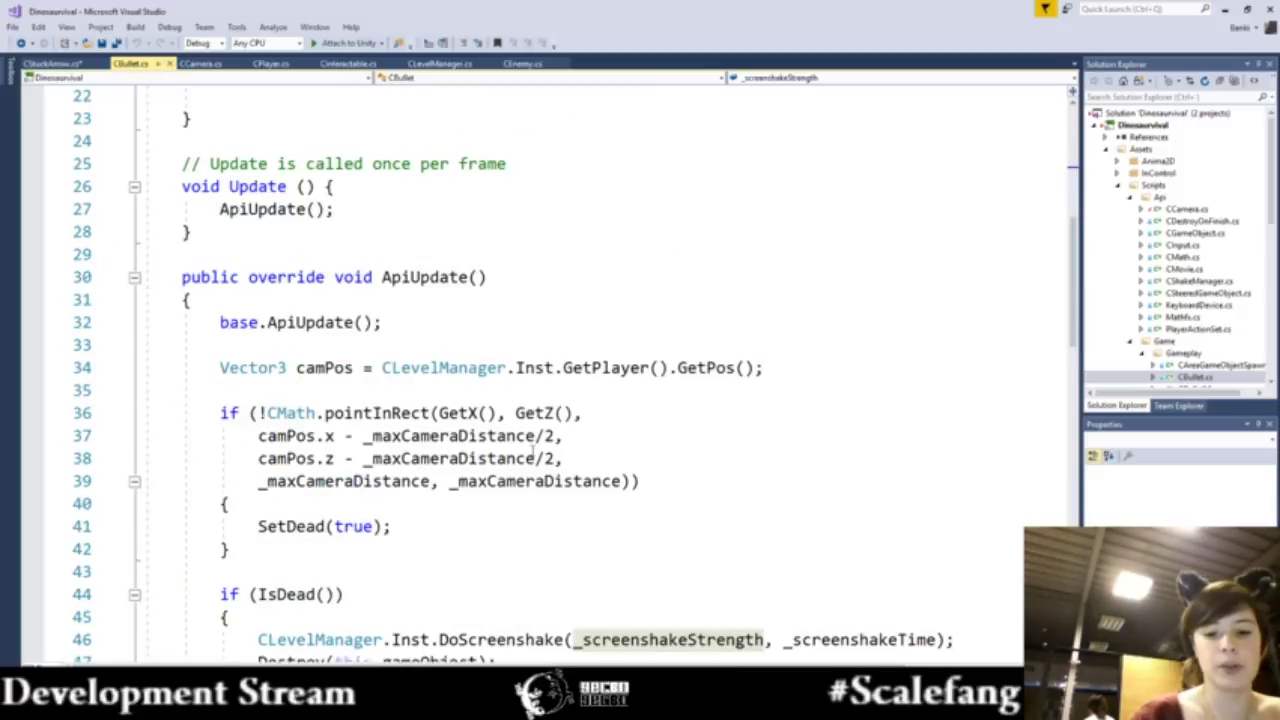
{"action": "scroll", "coordinate": [533, 452], "scroll_direction": "down", "scroll_amount": 1}
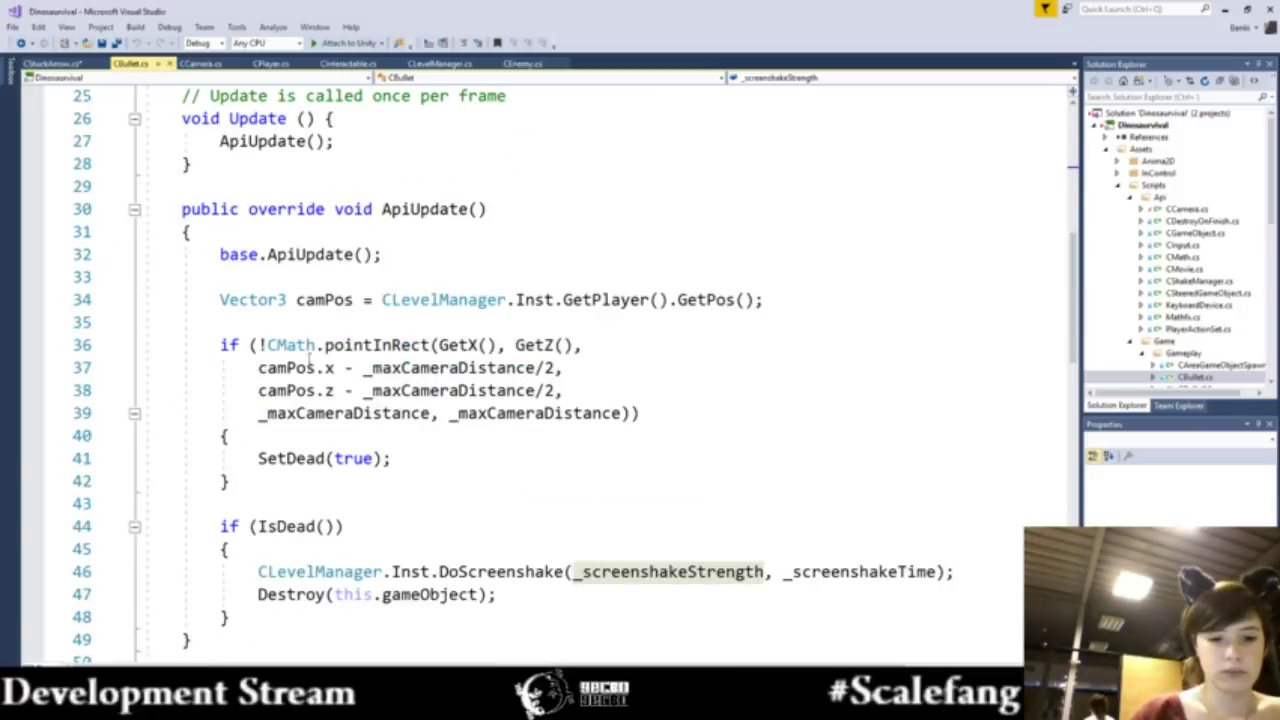
{"action": "scroll", "coordinate": [507, 399], "scroll_direction": "up", "scroll_amount": 3}
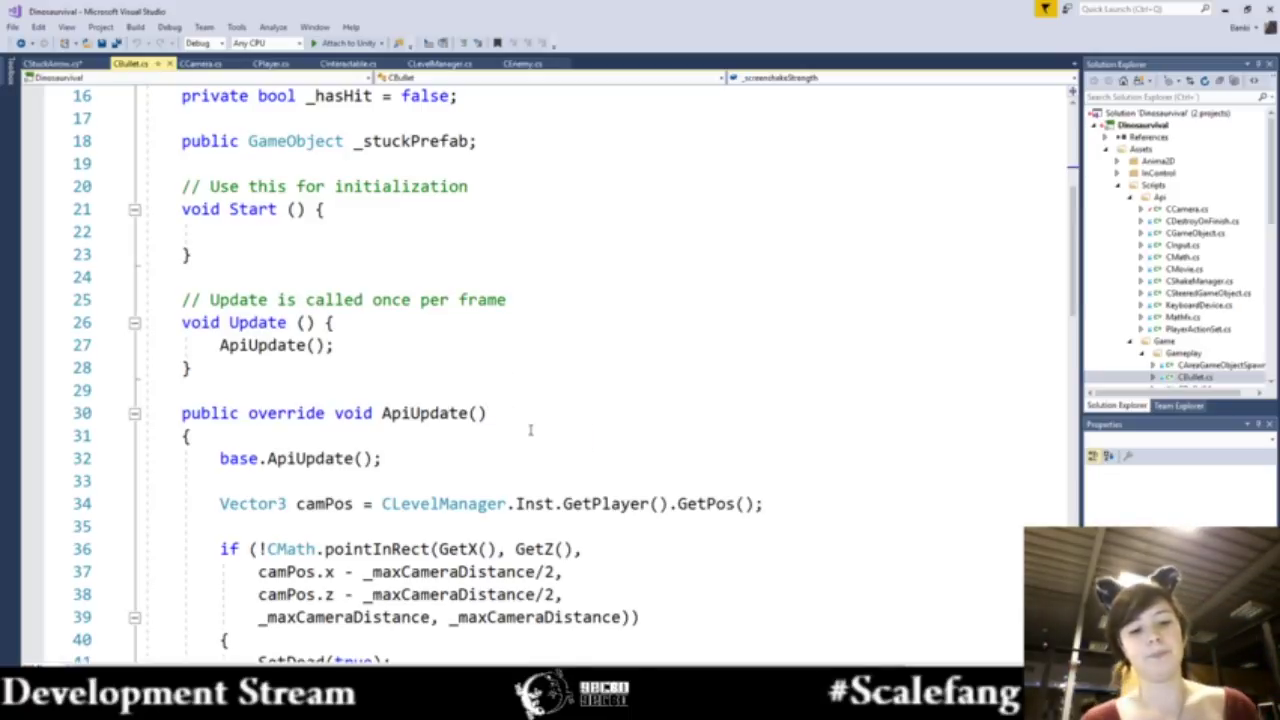
{"action": "scroll", "coordinate": [342, 337], "scroll_direction": "up", "scroll_amount": 4}
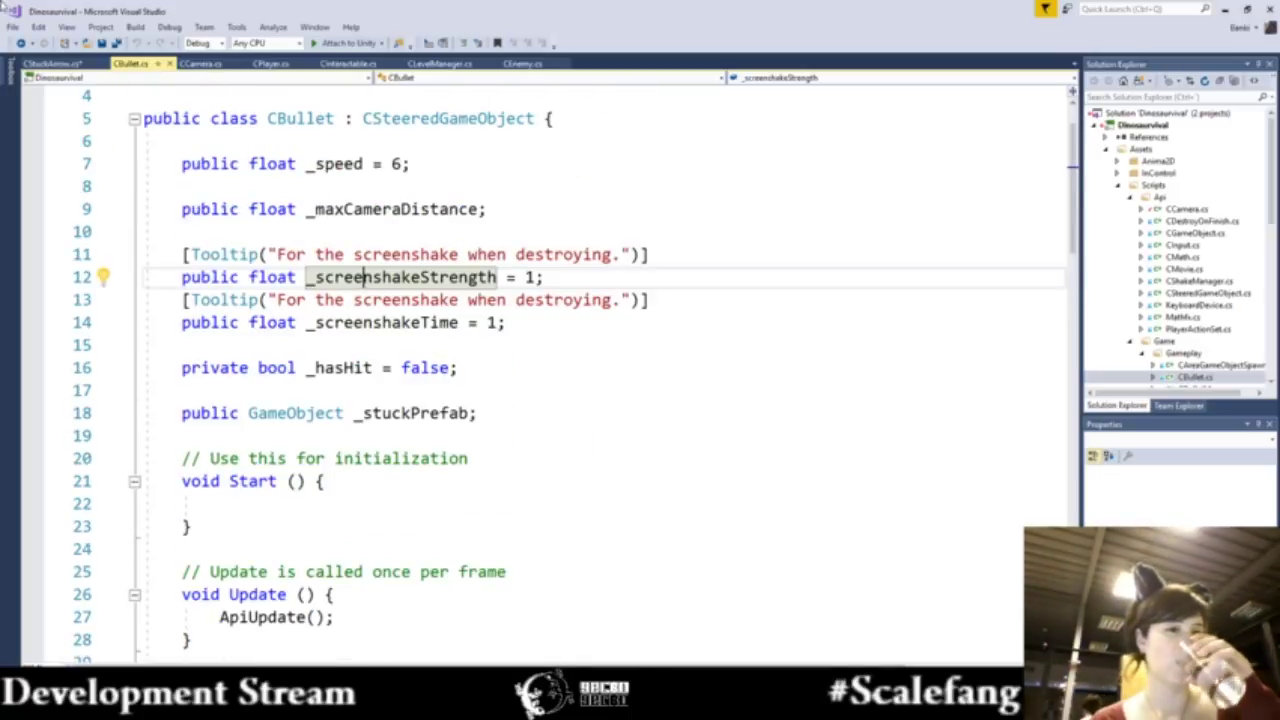
{"action": "left_click", "coordinate": [55, 64]}
{"action": "type", "text": "if (true)"}
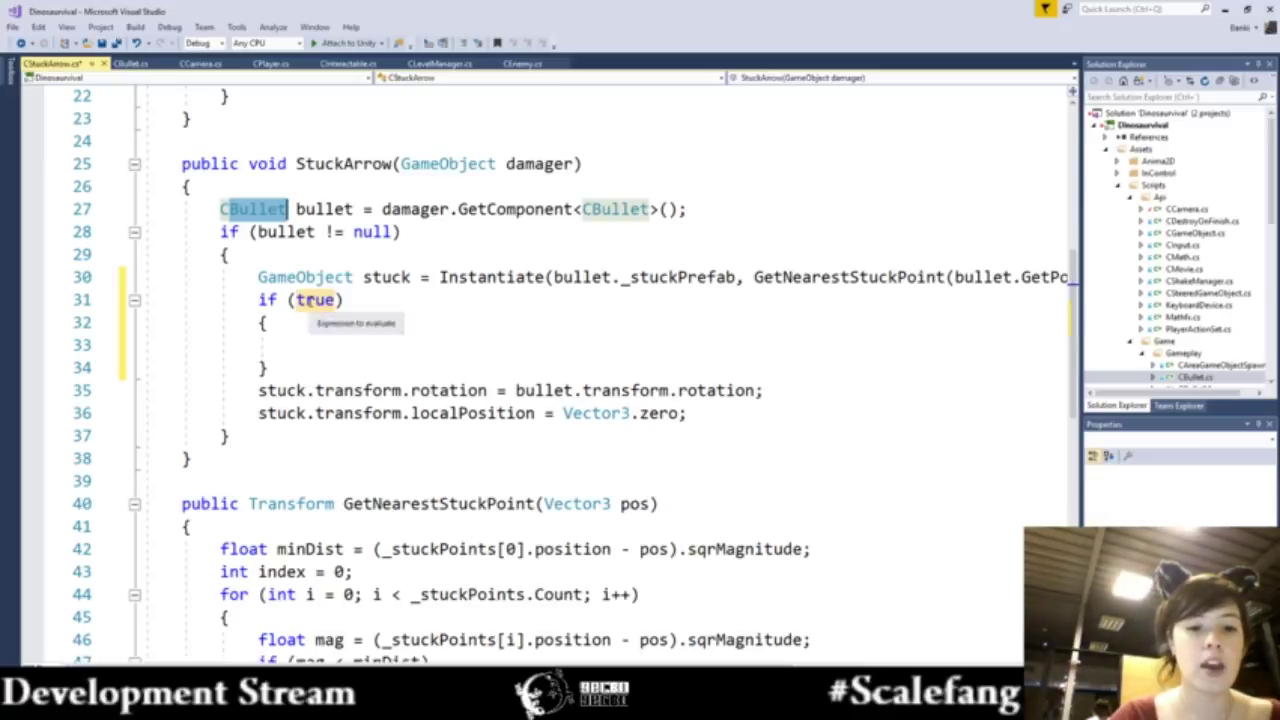
- Replace the true placeholder with Vector3.Angle using IntelliSense completion
{"action": "double_click", "coordinate": [318, 300]}
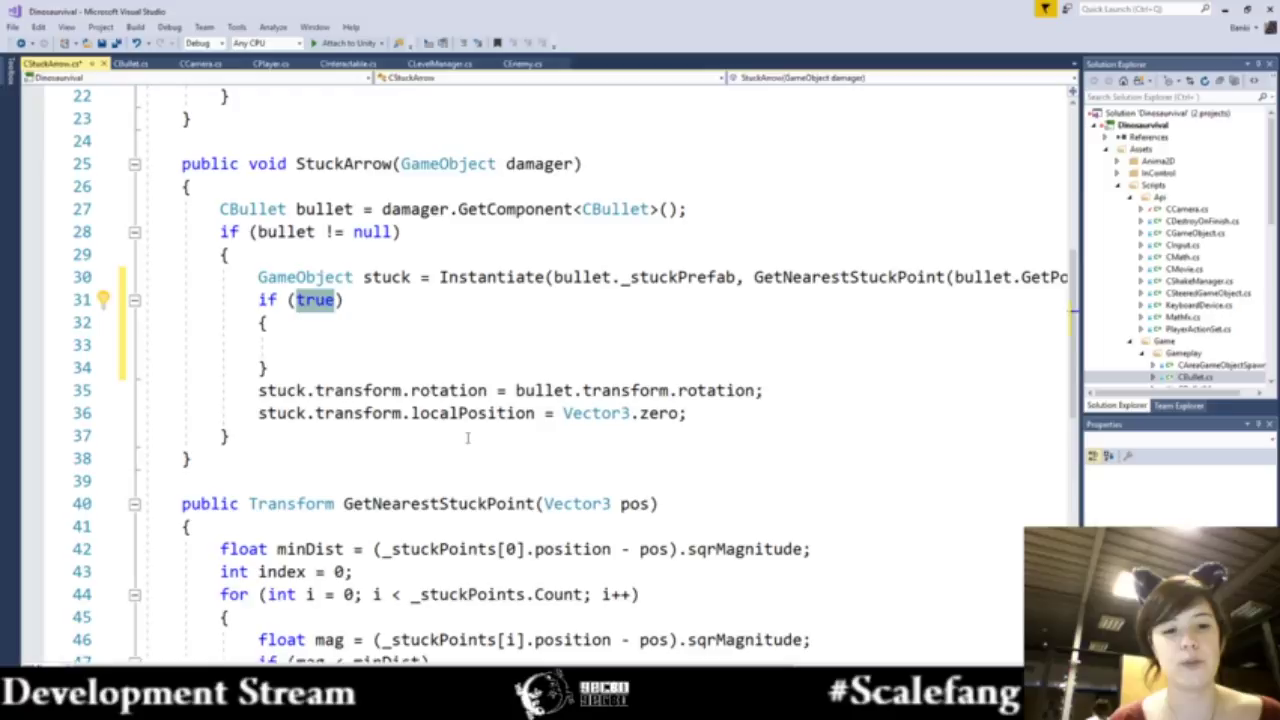
{"action": "type", "text": "bu"}
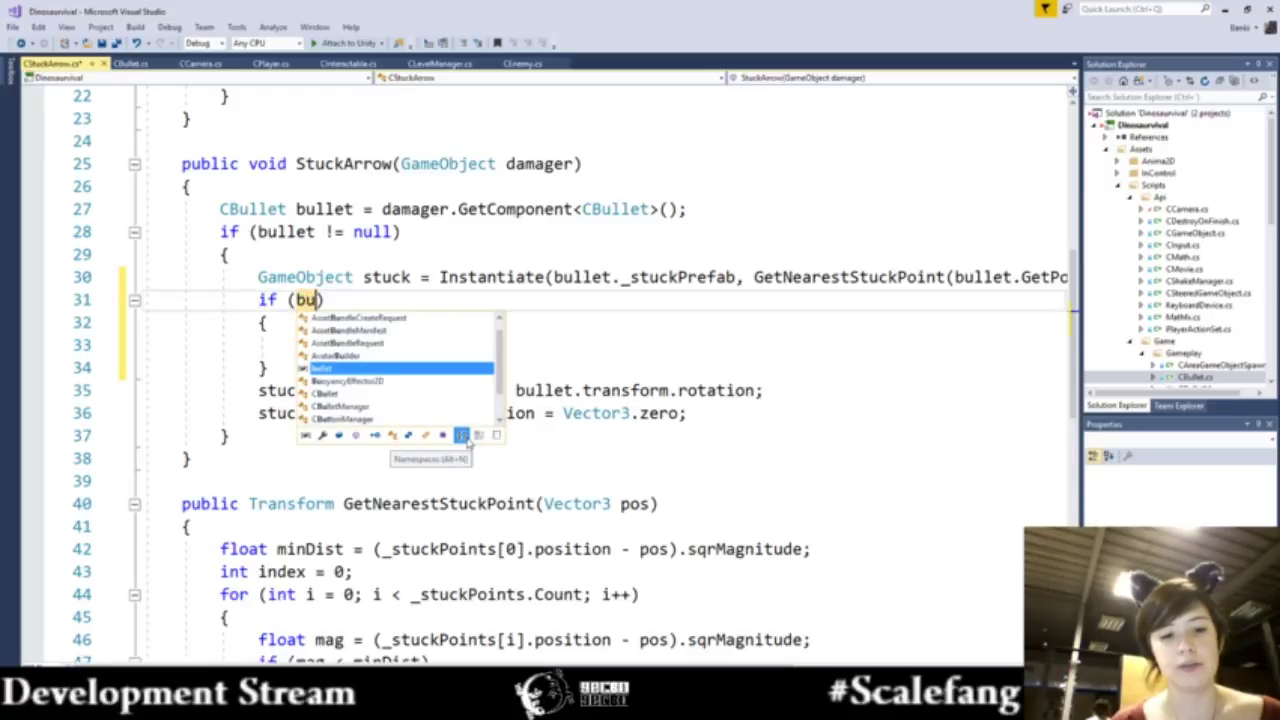
{"action": "key", "text": "Tab"}
{"action": "key", "text": "BackSpace"}
{"action": "key", "text": "BackSpace"}
{"action": "key", "text": "BackSpace"}
{"action": "key", "text": "BackSpace"}
{"action": "key", "text": "BackSpace"}
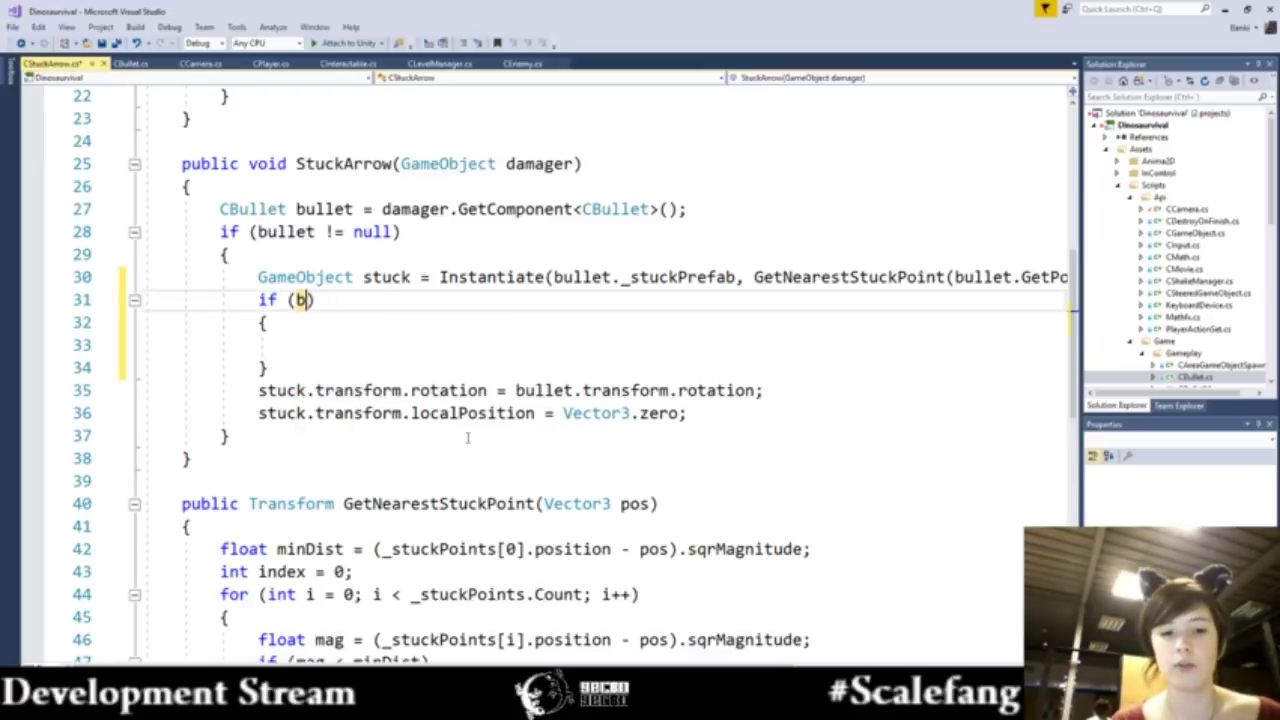
{"action": "type", "text": "Vect"}
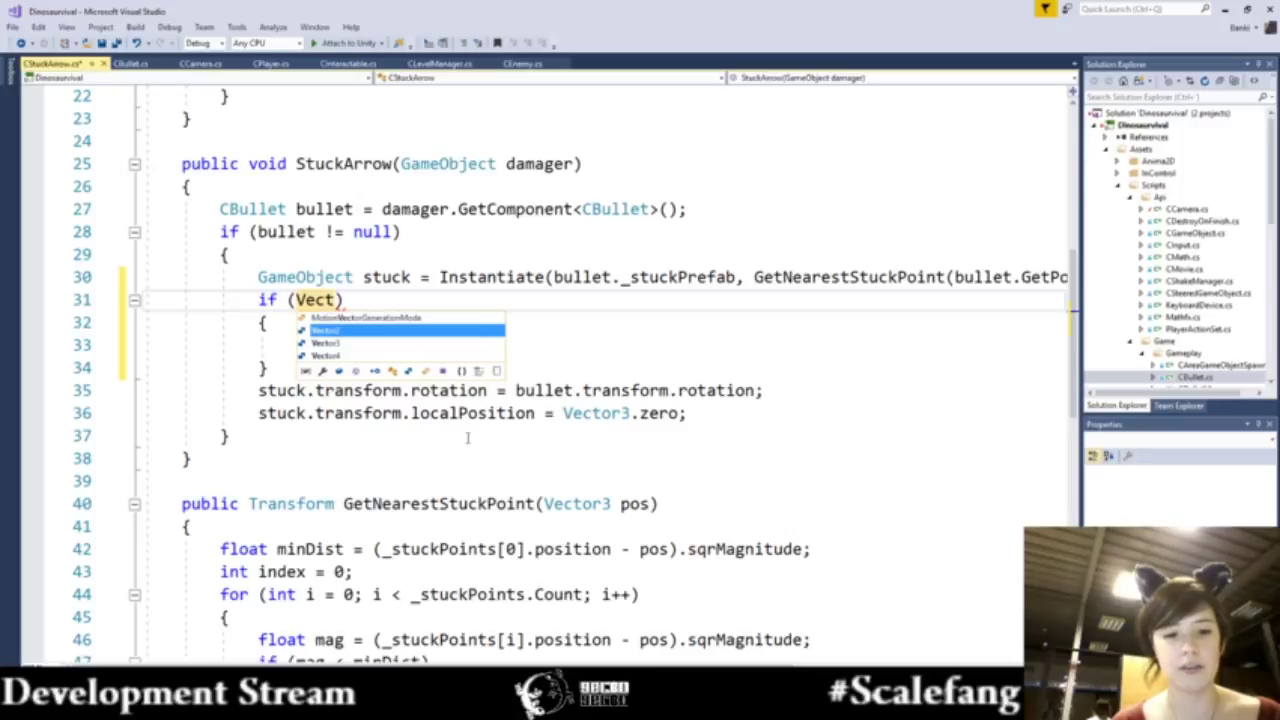
{"action": "key", "text": "Down"}
{"action": "key", "text": "Tab"}
{"action": "type", "text": "."}
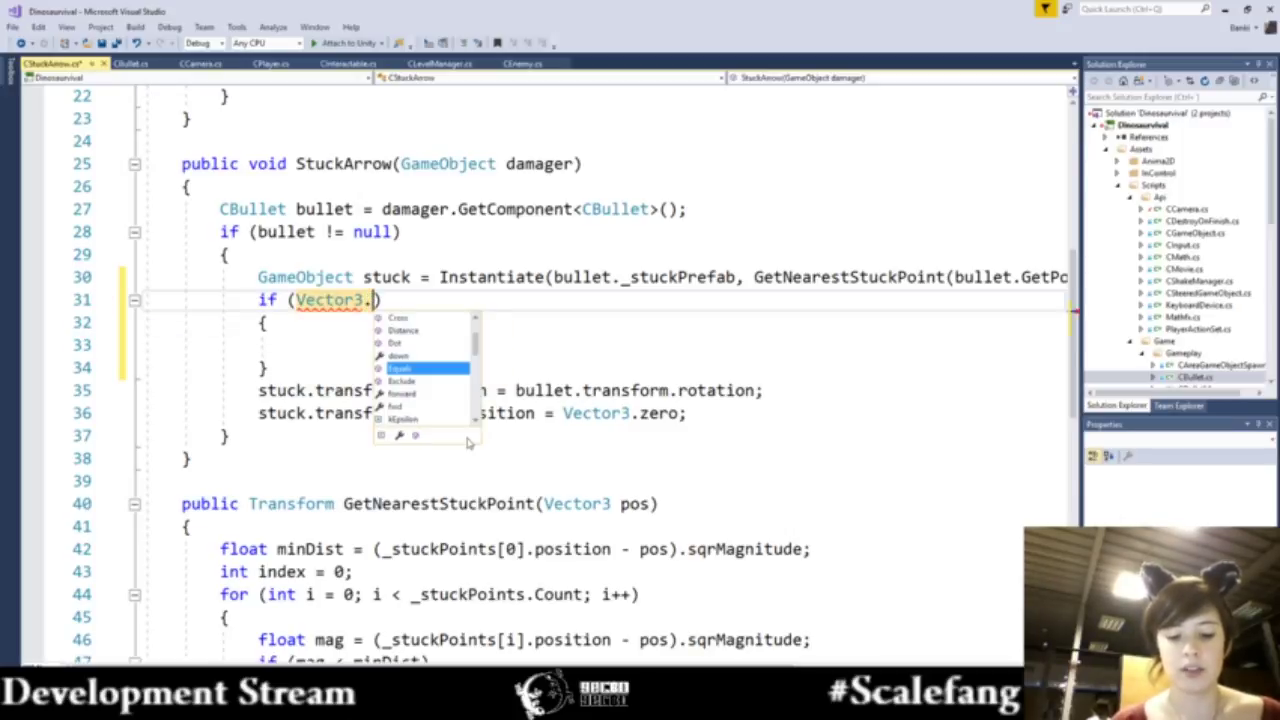
{"action": "type", "text": "a"}
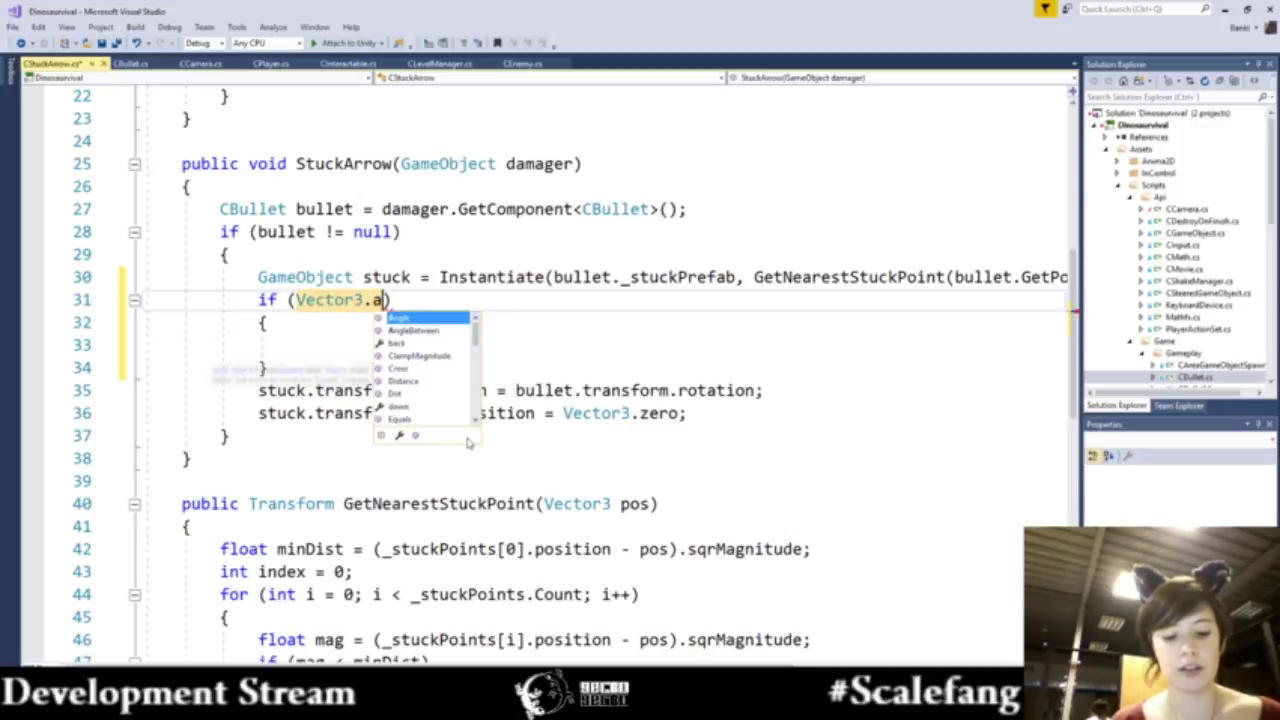
{"action": "type", "text": "ng"}
{"action": "key", "text": "Tab"}
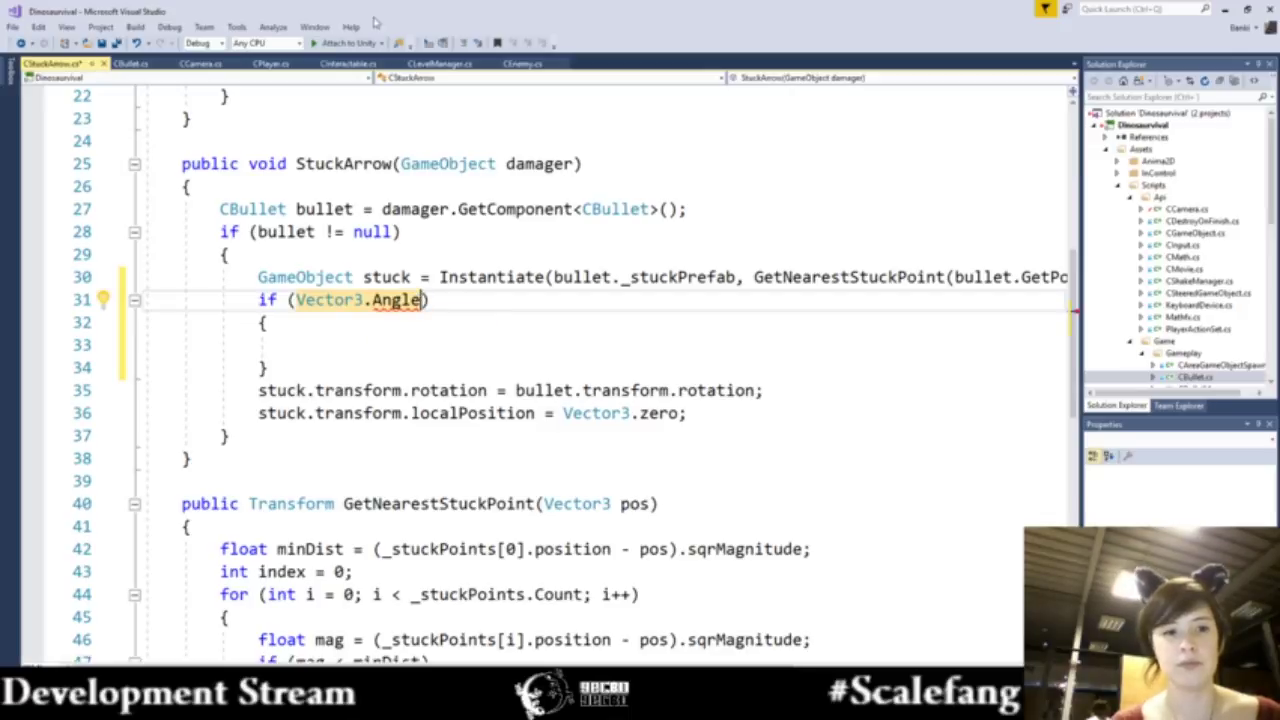
- Compare against CPlayer's angle checks, then open the Angle call's parenthesis in StuckArrow
{"action": "left_click", "coordinate": [256, 64]}
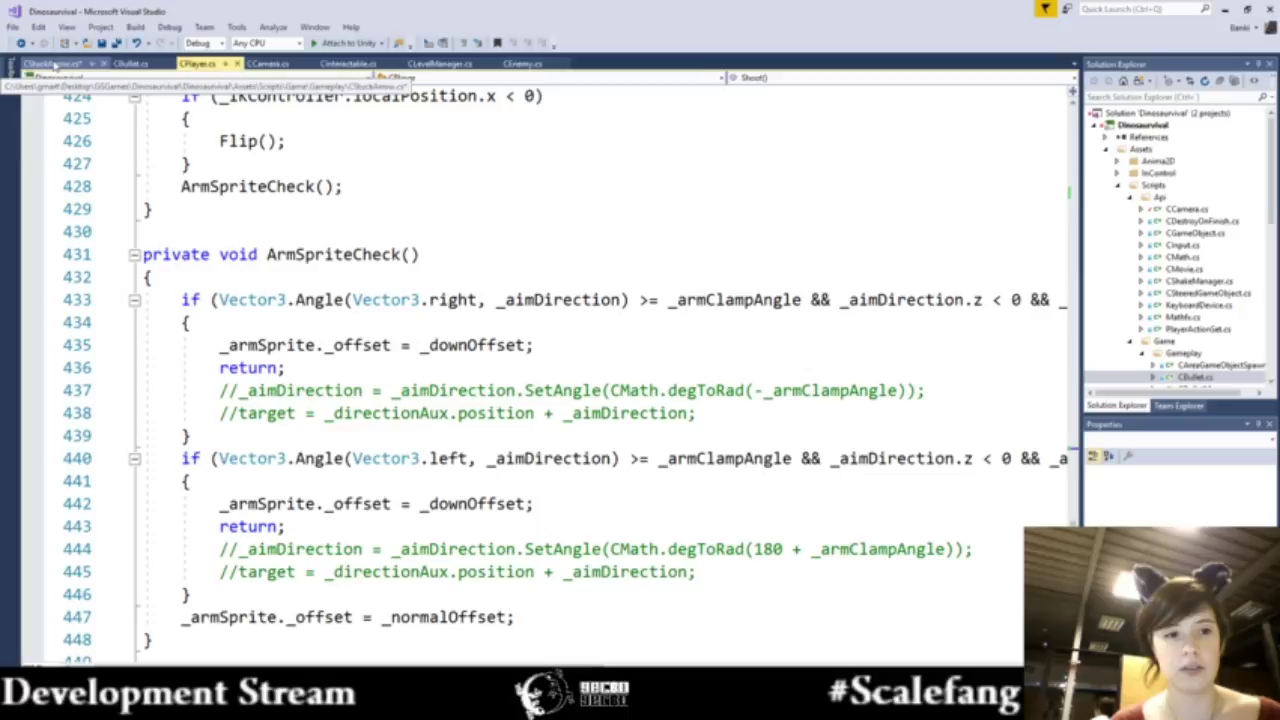
{"action": "left_click", "coordinate": [52, 64]}
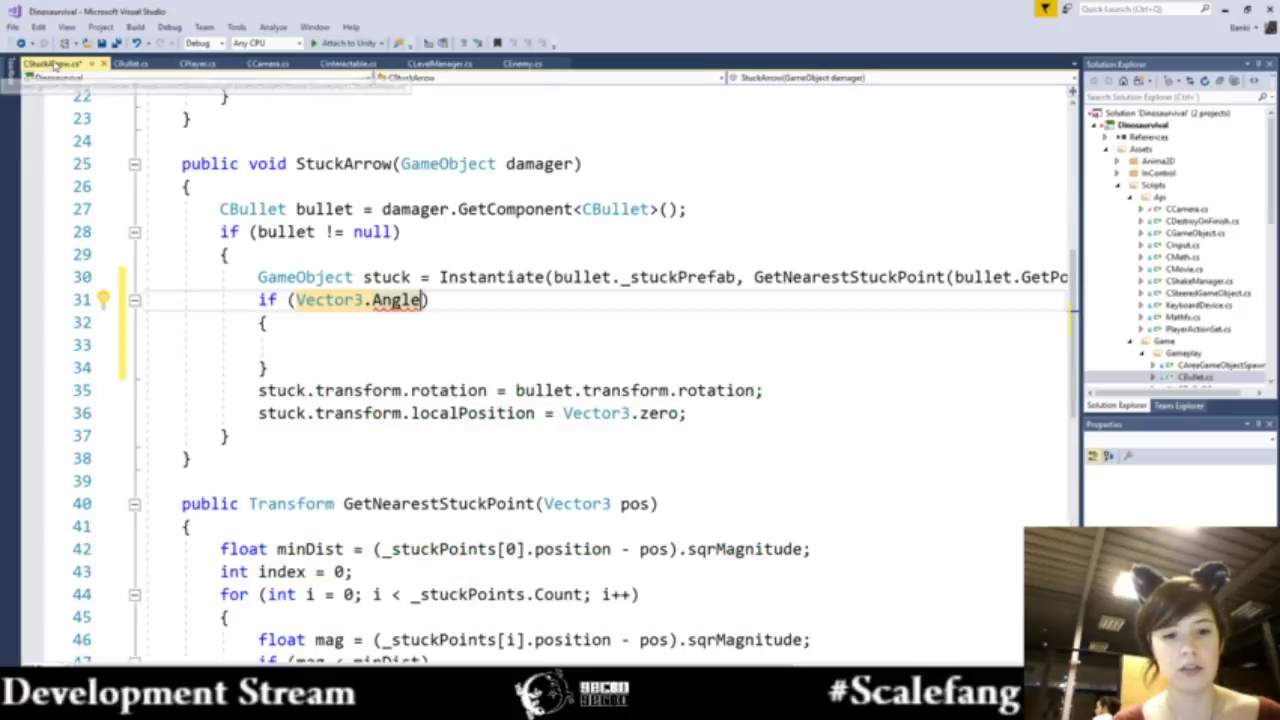
{"action": "type", "text": "("}
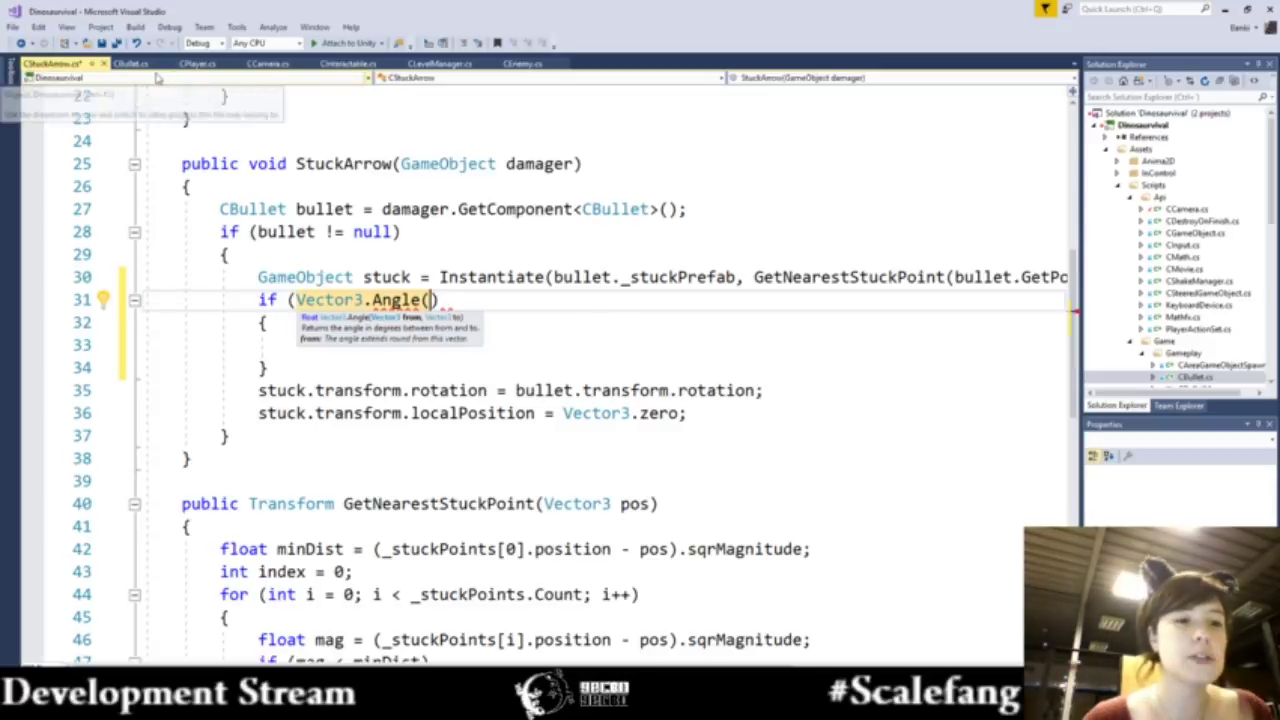
- Open CBullet.cs and scroll through its ApiUpdate logic
{"action": "left_click", "coordinate": [130, 63]}
{"action": "scroll", "coordinate": [478, 345], "scroll_direction": "down", "scroll_amount": 3}
{"action": "scroll", "coordinate": [478, 345], "scroll_direction": "down", "scroll_amount": 3}
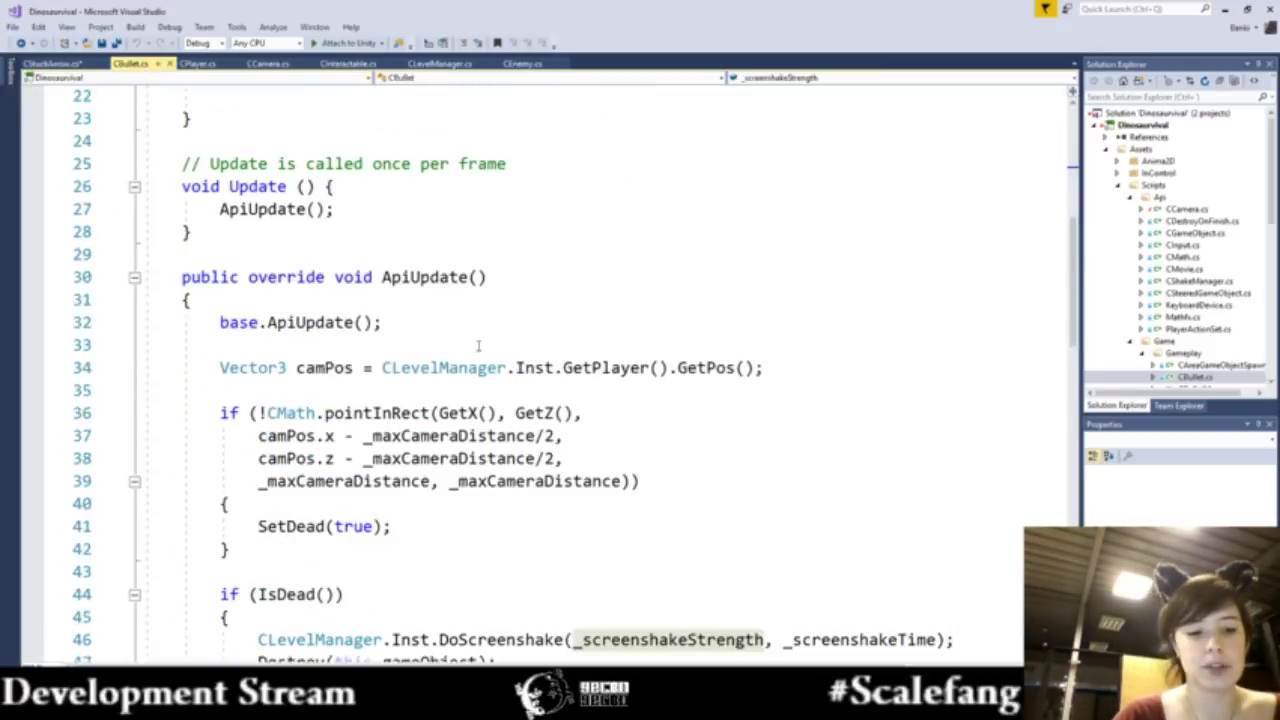
{"action": "scroll", "coordinate": [478, 345], "scroll_direction": "down", "scroll_amount": 4}
{"action": "scroll", "coordinate": [478, 345], "scroll_direction": "down", "scroll_amount": 2}
{"action": "scroll", "coordinate": [478, 345], "scroll_direction": "down", "scroll_amount": 3}
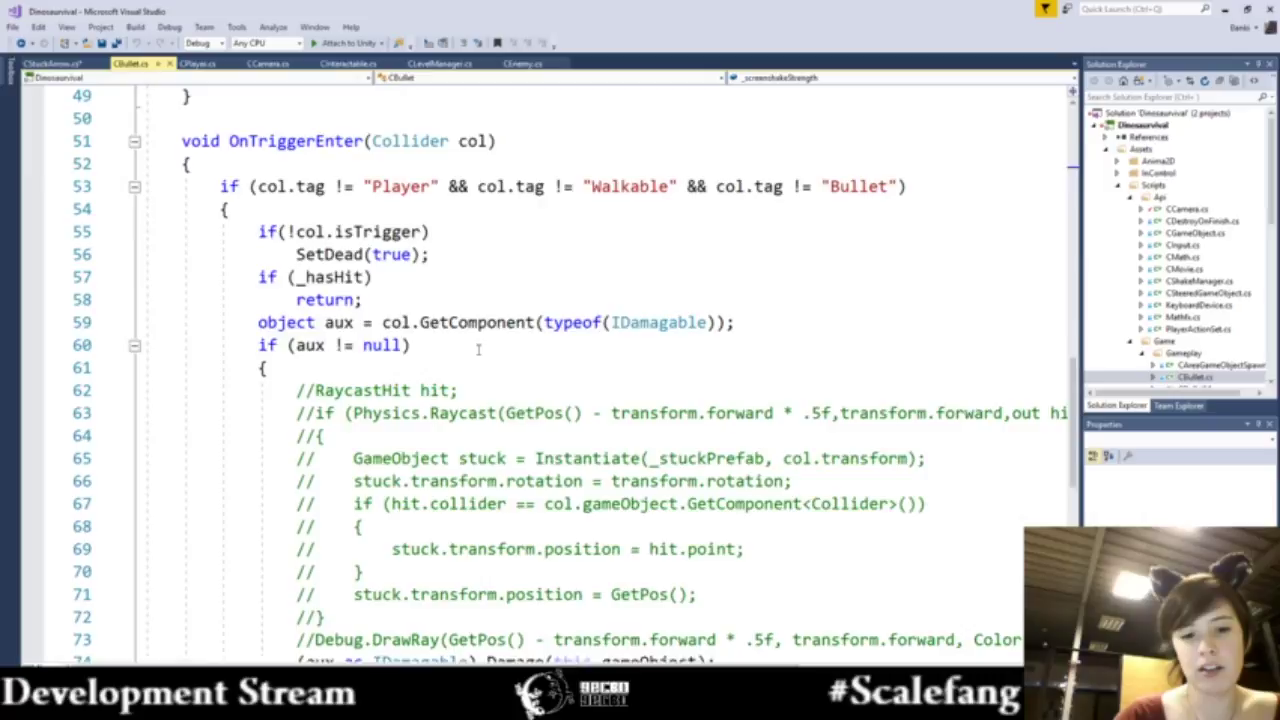
{"action": "scroll", "coordinate": [478, 349], "scroll_direction": "down", "scroll_amount": 2}
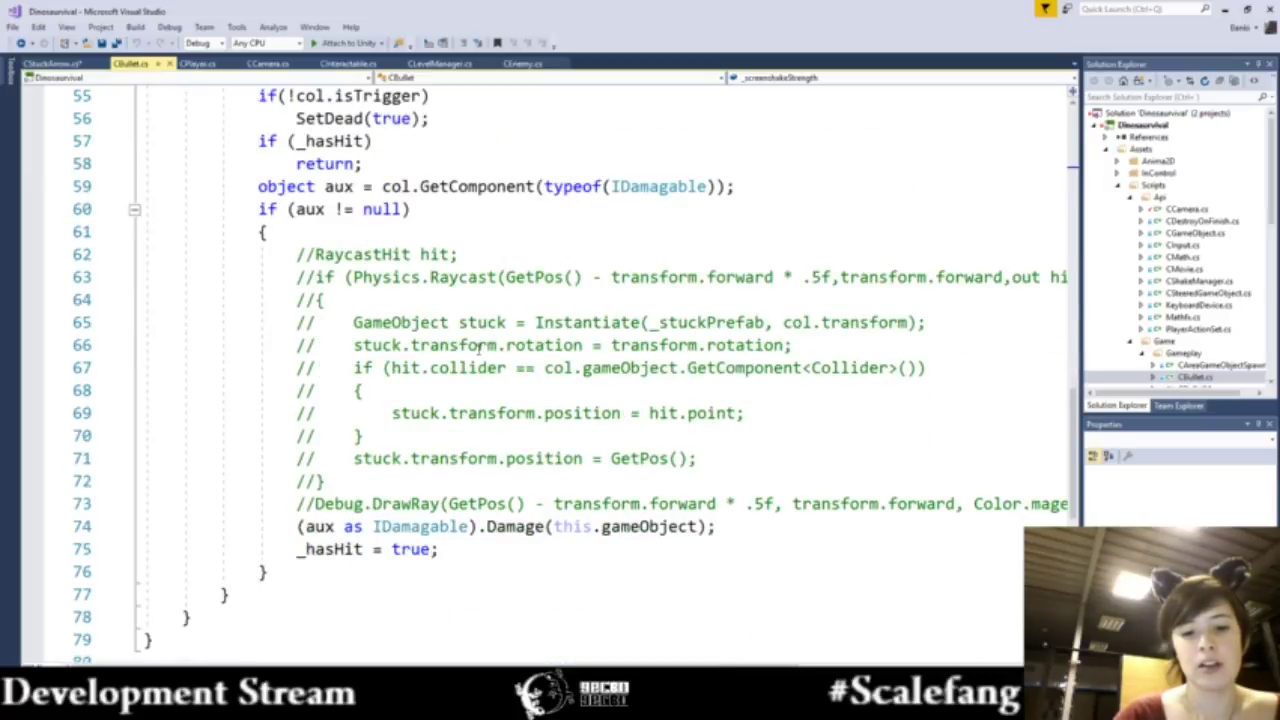
{"action": "scroll", "coordinate": [478, 345], "scroll_direction": "down", "scroll_amount": 1}
{"action": "scroll", "coordinate": [478, 349], "scroll_direction": "down", "scroll_amount": 1}
{"action": "scroll", "coordinate": [478, 349], "scroll_direction": "up", "scroll_amount": 2}
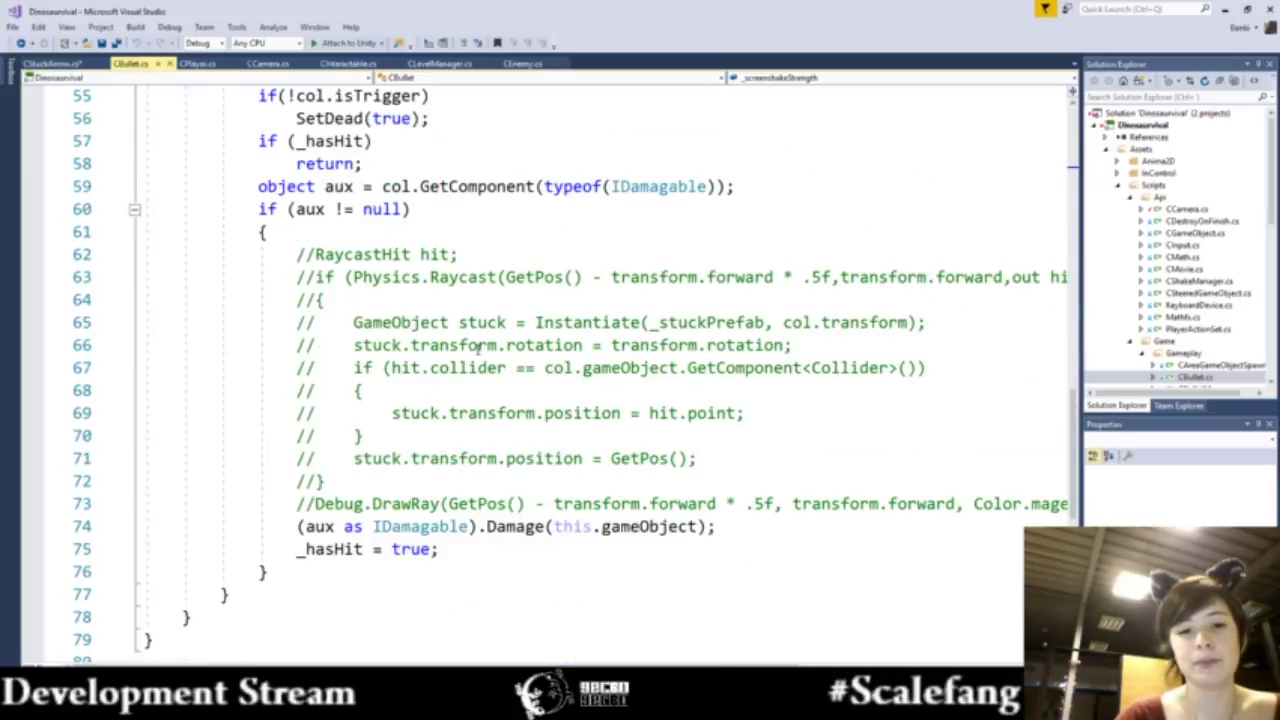
{"action": "scroll", "coordinate": [478, 349], "scroll_direction": "up", "scroll_amount": 4}
{"action": "scroll", "coordinate": [477, 349], "scroll_direction": "up", "scroll_amount": 2}
{"action": "scroll", "coordinate": [477, 349], "scroll_direction": "up", "scroll_amount": 2}
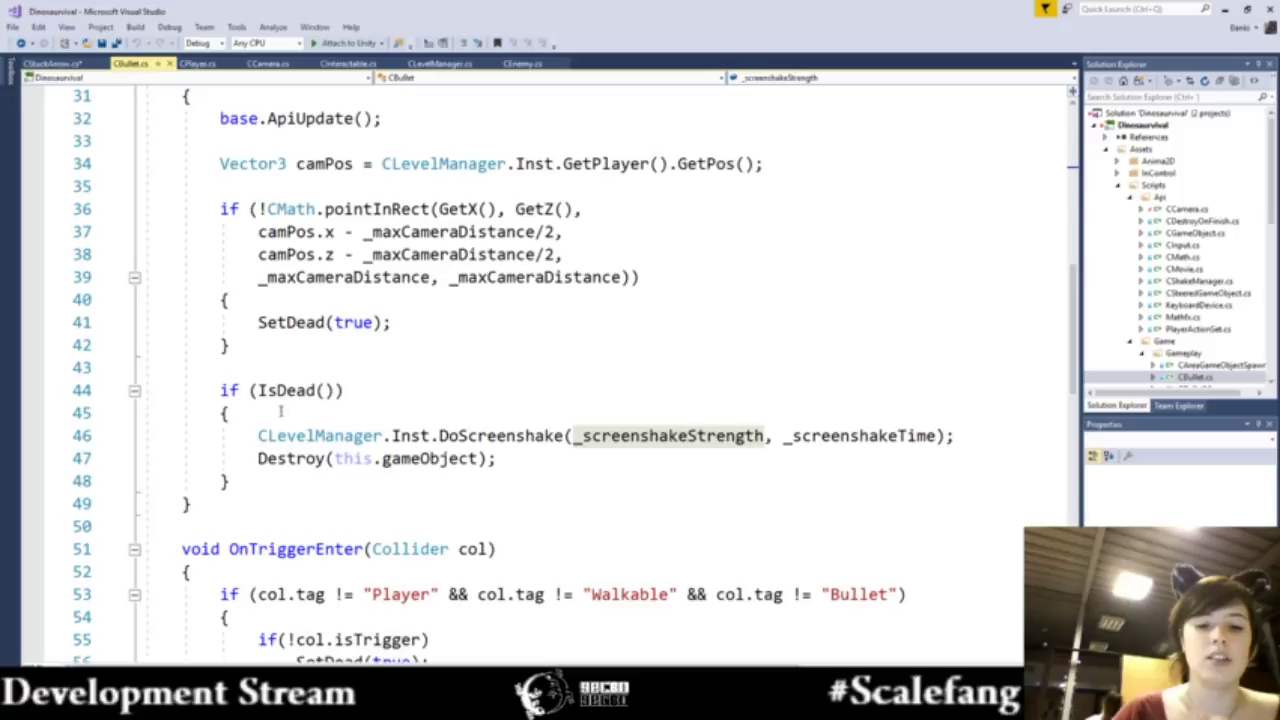
- Inspect OnTriggerEnter's tag filter on line 53, selecting 'Walkable'
{"action": "scroll", "coordinate": [289, 415], "scroll_direction": "down", "scroll_amount": 2}
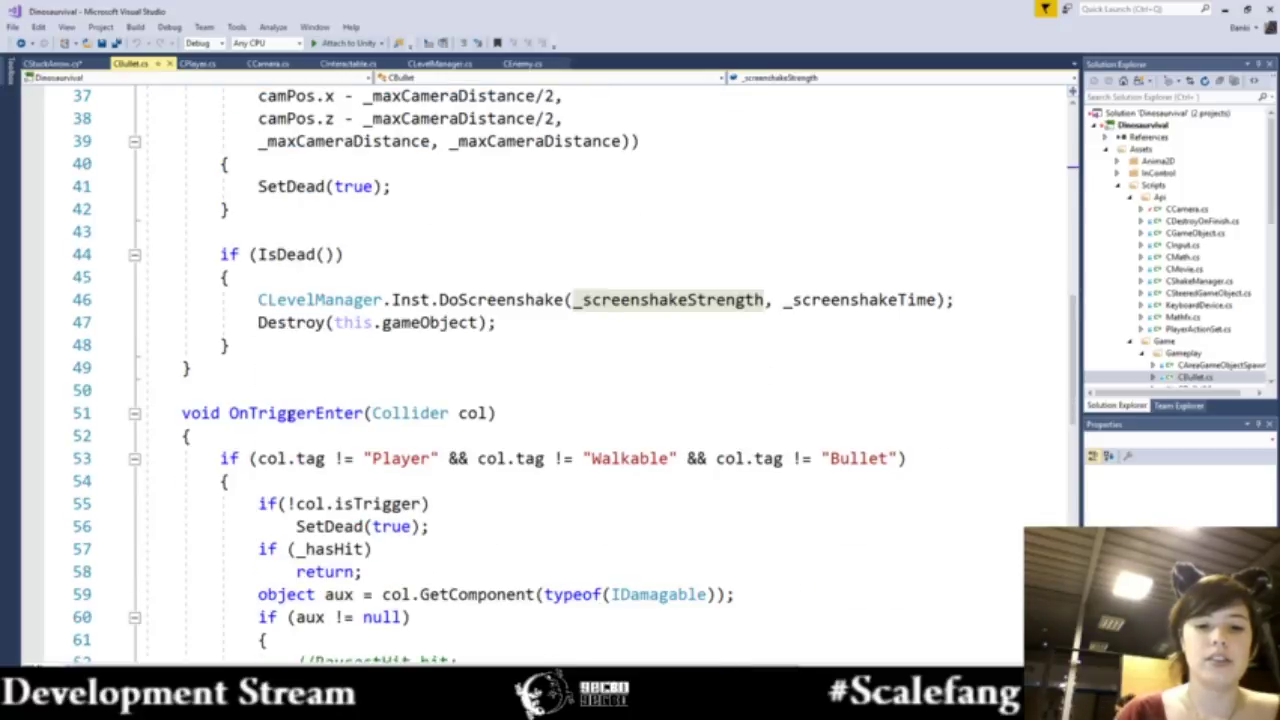
{"action": "scroll", "coordinate": [290, 418], "scroll_direction": "down", "scroll_amount": 2}
{"action": "scroll", "coordinate": [289, 415], "scroll_direction": "down", "scroll_amount": 2}
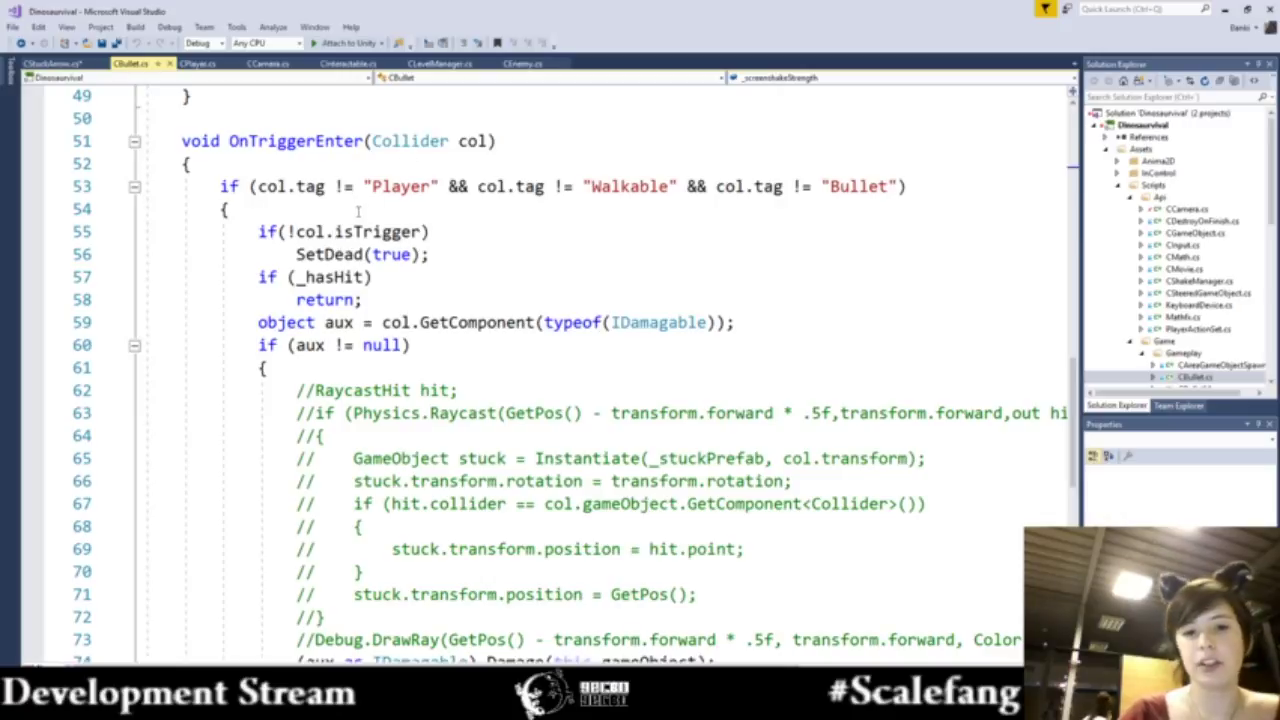
{"action": "left_click", "coordinate": [401, 185]}
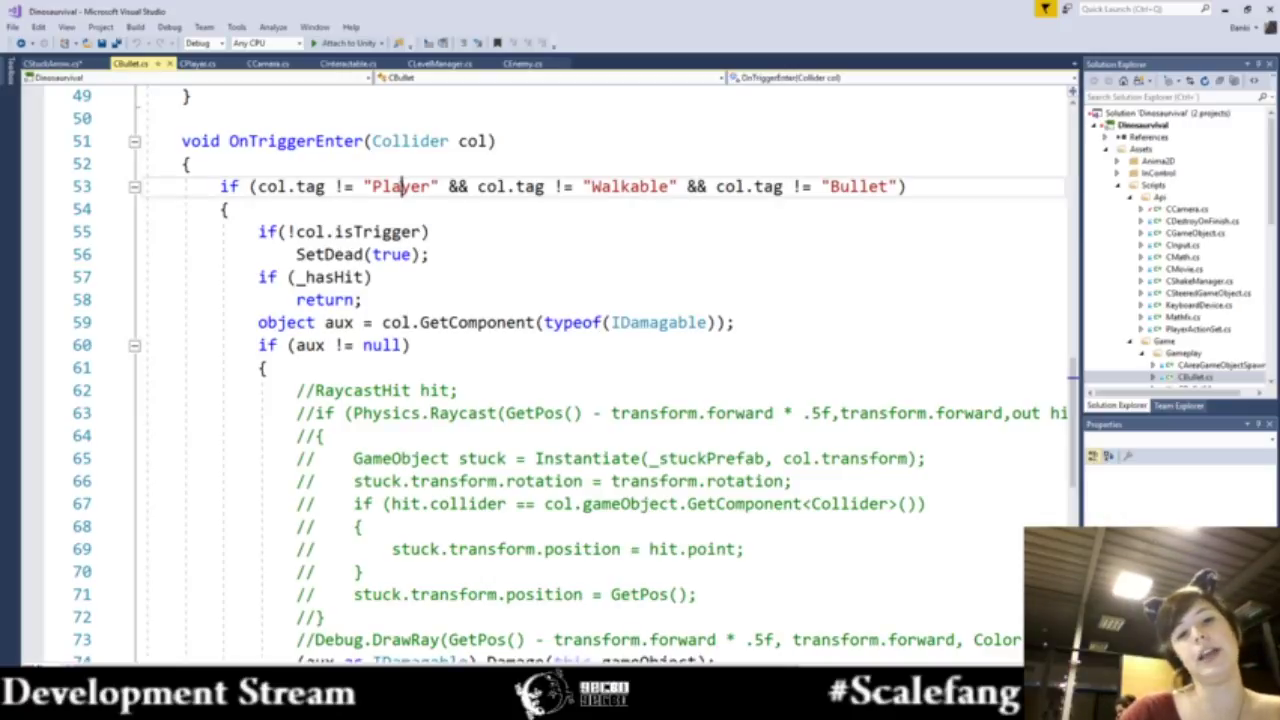
{"action": "double_click", "coordinate": [631, 186]}
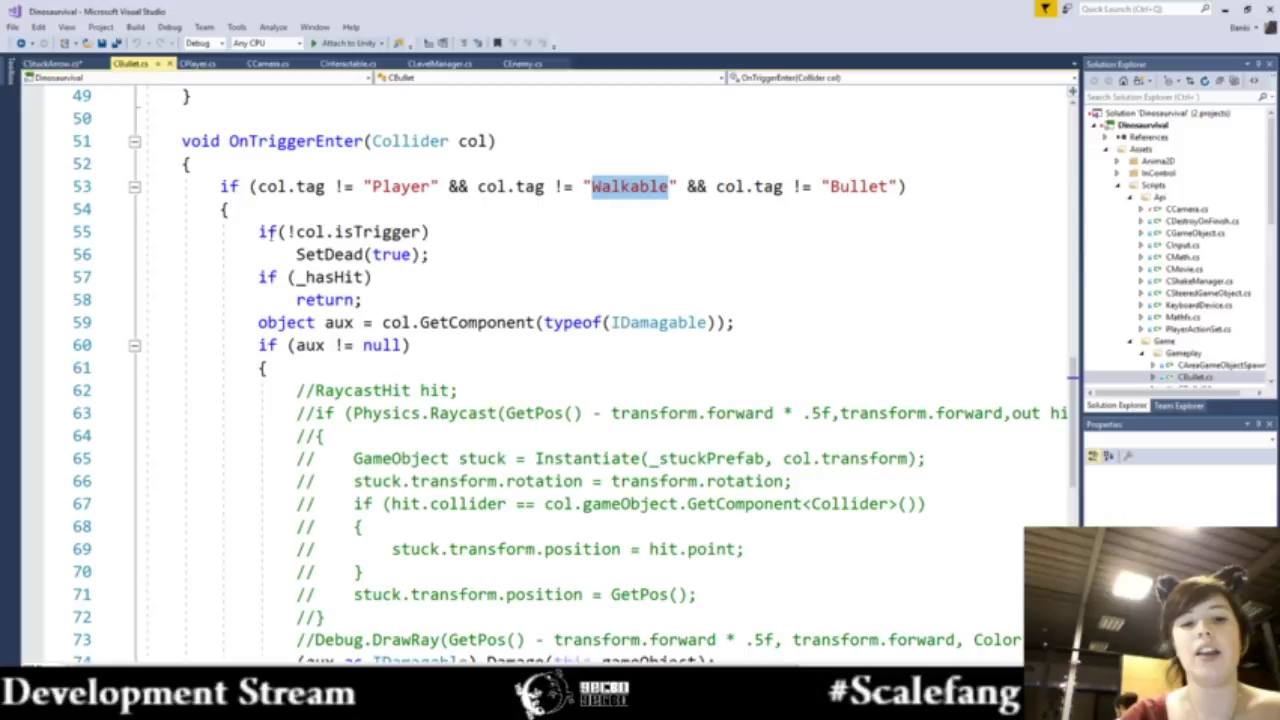
{"action": "scroll", "coordinate": [387, 292], "scroll_direction": "down", "scroll_amount": 1}
{"action": "scroll", "coordinate": [385, 298], "scroll_direction": "down", "scroll_amount": 3}
{"action": "scroll", "coordinate": [383, 296], "scroll_direction": "up", "scroll_amount": 5}
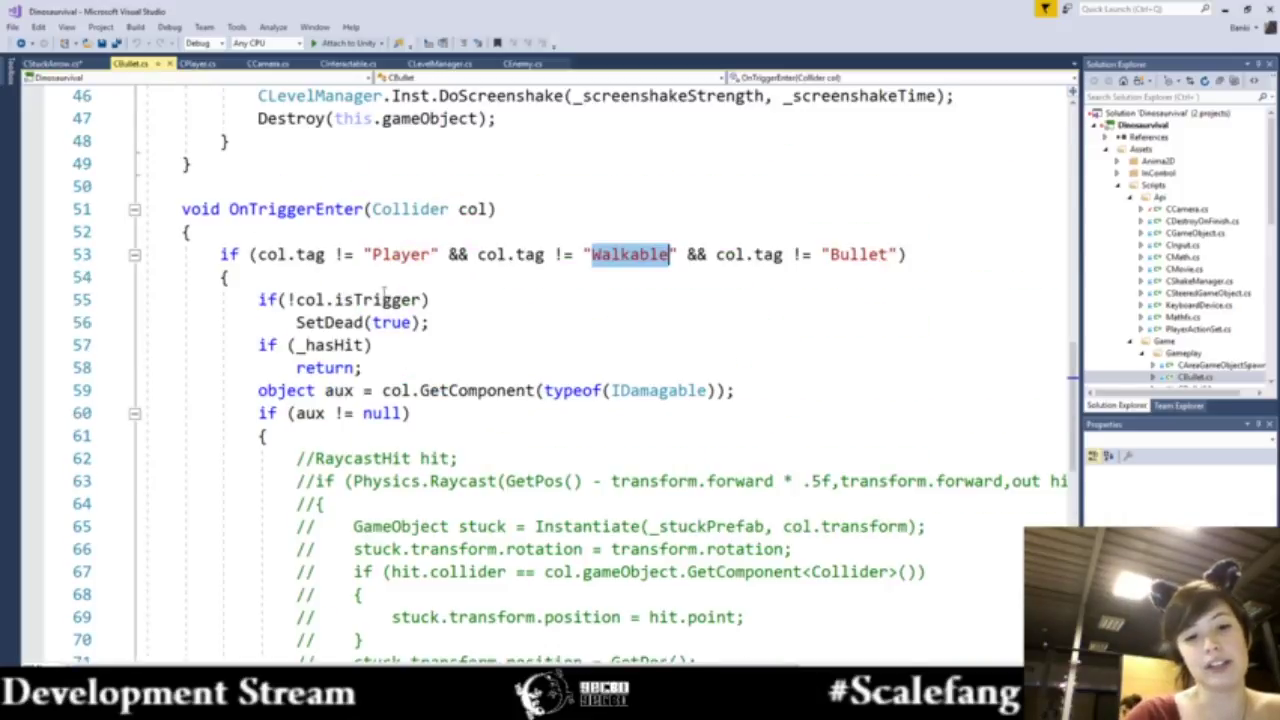
{"action": "scroll", "coordinate": [380, 310], "scroll_direction": "up", "scroll_amount": 3}
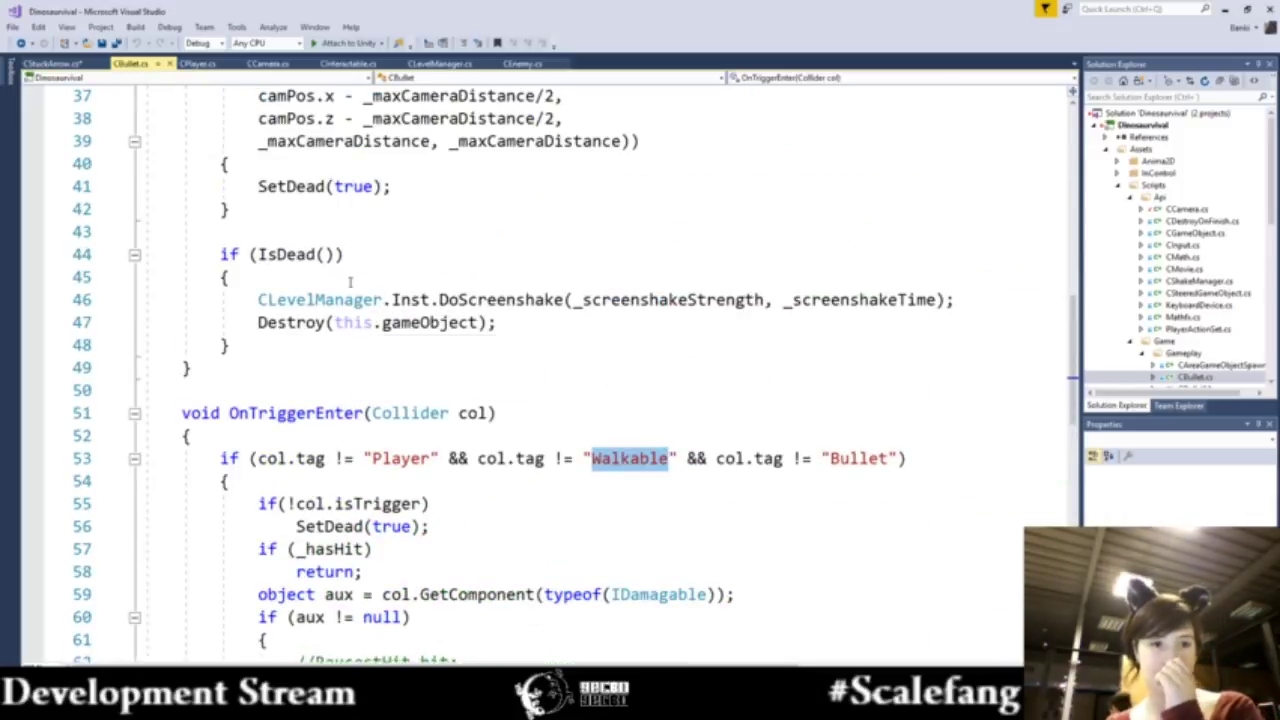
- Fill the Angle arguments as Vector3.right and bullet.GetVel()
{"action": "left_click", "coordinate": [50, 64]}
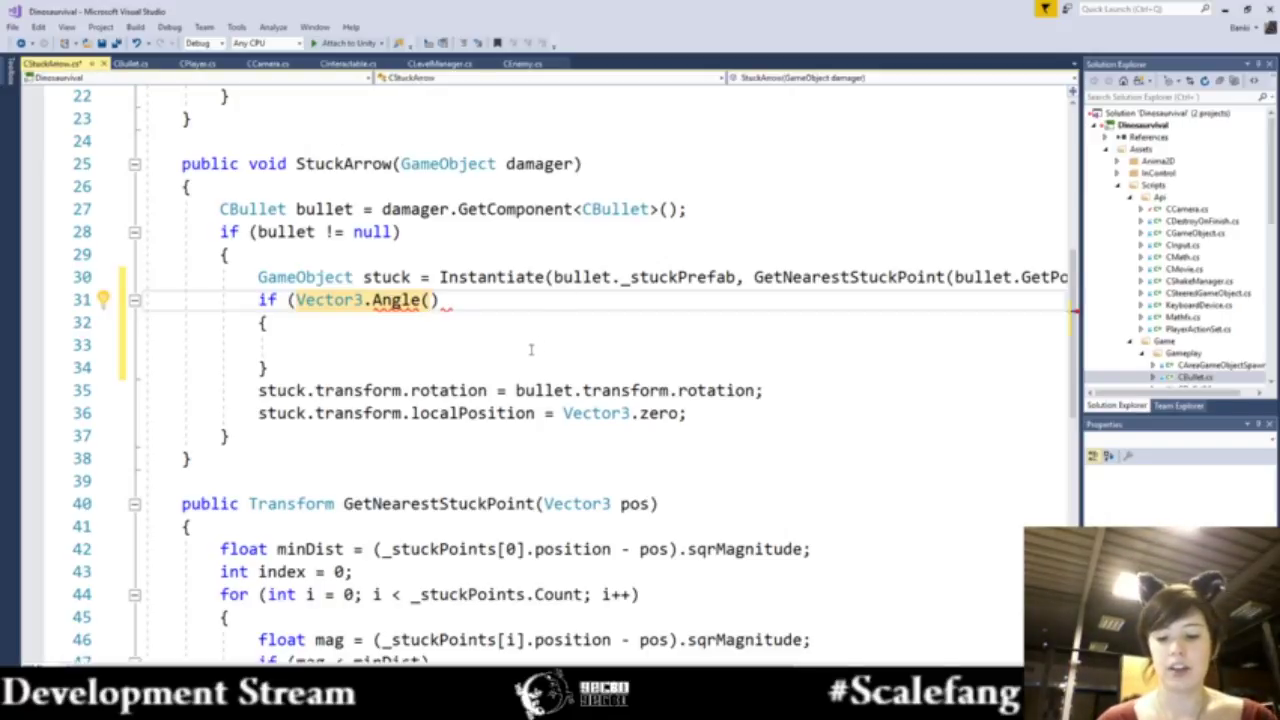
{"action": "type", "text": "bullet."}
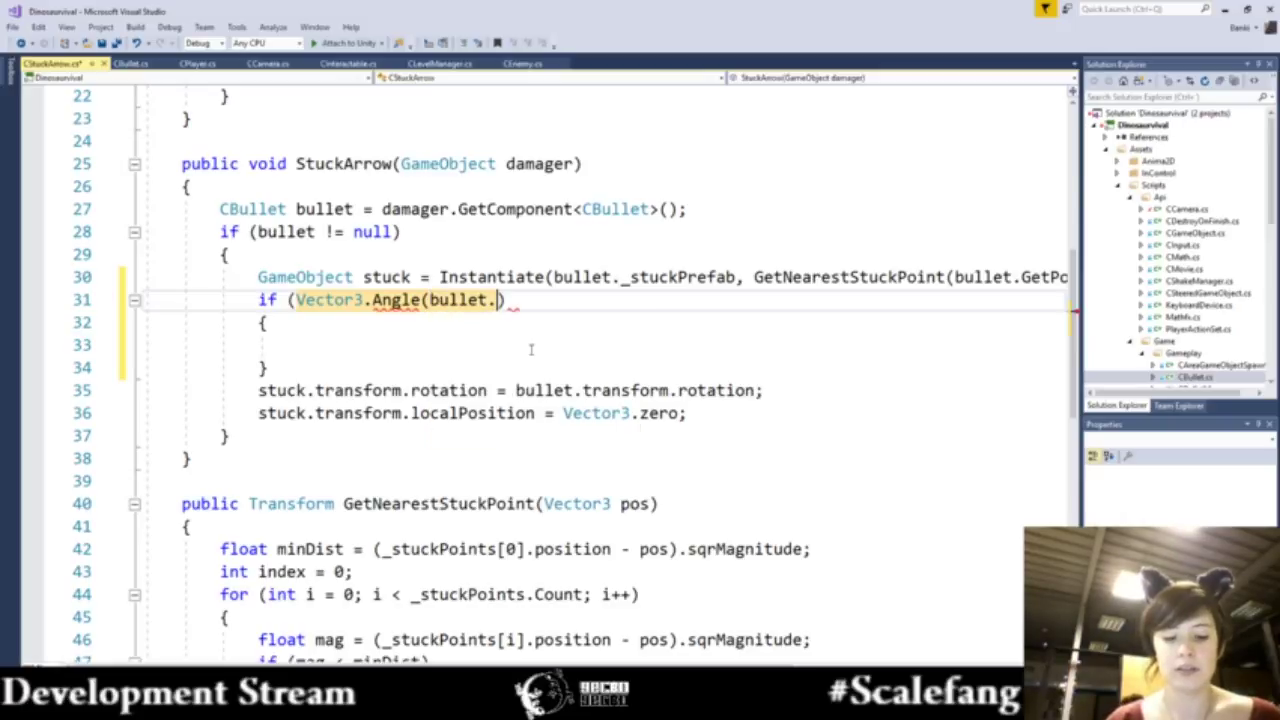
{"action": "type", "text": "GetVel"}
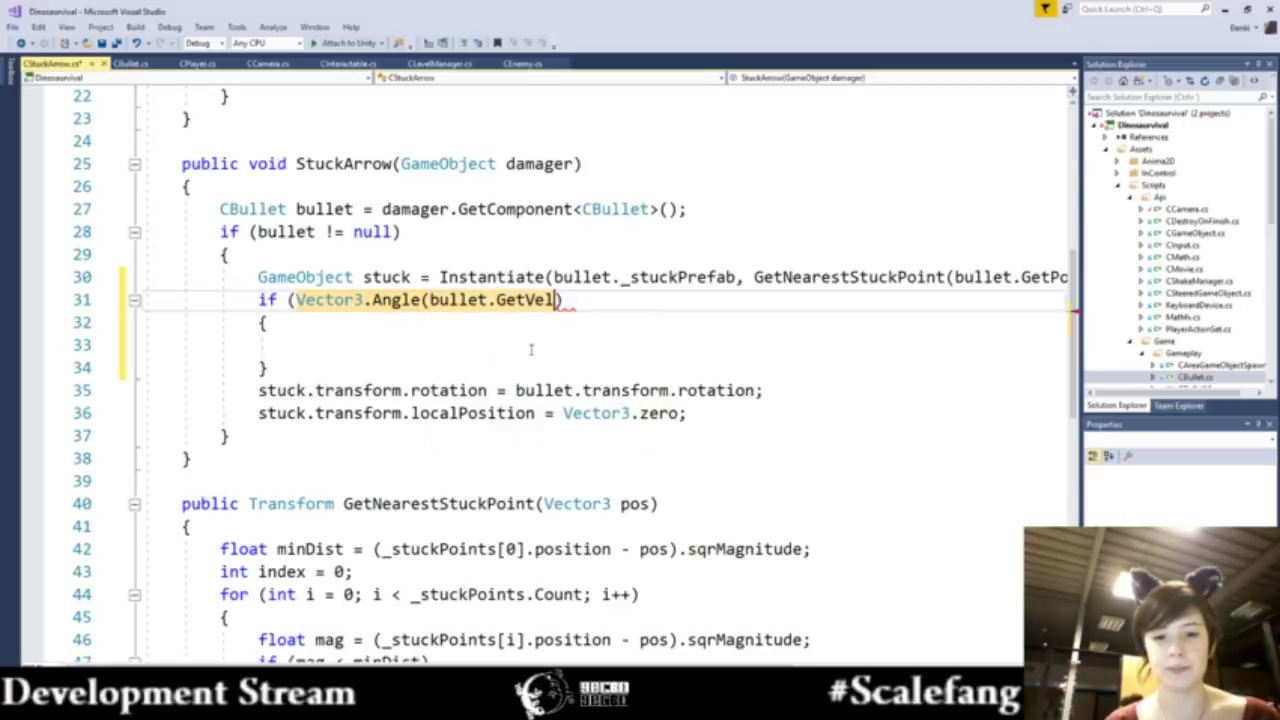
{"action": "type", "text": "()"}
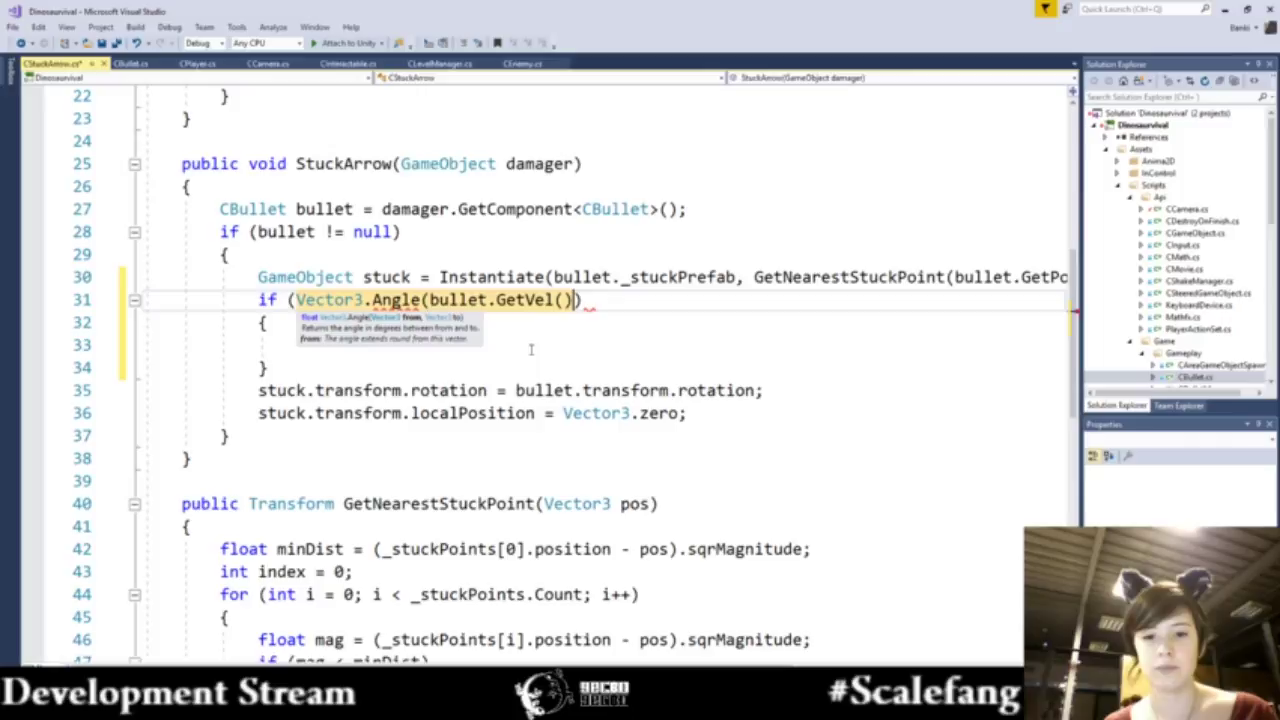
{"action": "type", "text": ","}
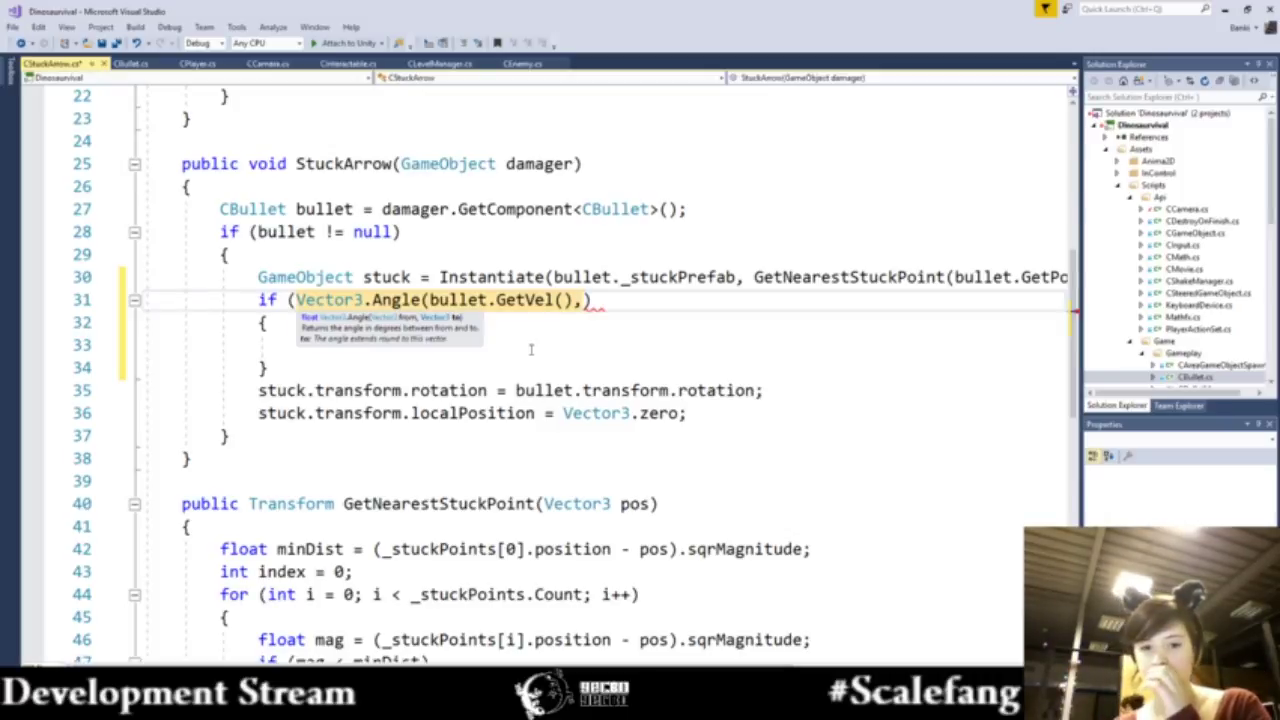
{"action": "key", "text": "BackSpace"}
{"action": "key", "text": "BackSpace"}
{"action": "key", "text": "BackSpace"}
{"action": "key", "text": "BackSpace"}
{"action": "key", "text": "BackSpace"}
{"action": "key", "text": "BackSpace"}
{"action": "key", "text": "BackSpace"}
{"action": "key", "text": "BackSpace"}
{"action": "key", "text": "BackSpace"}
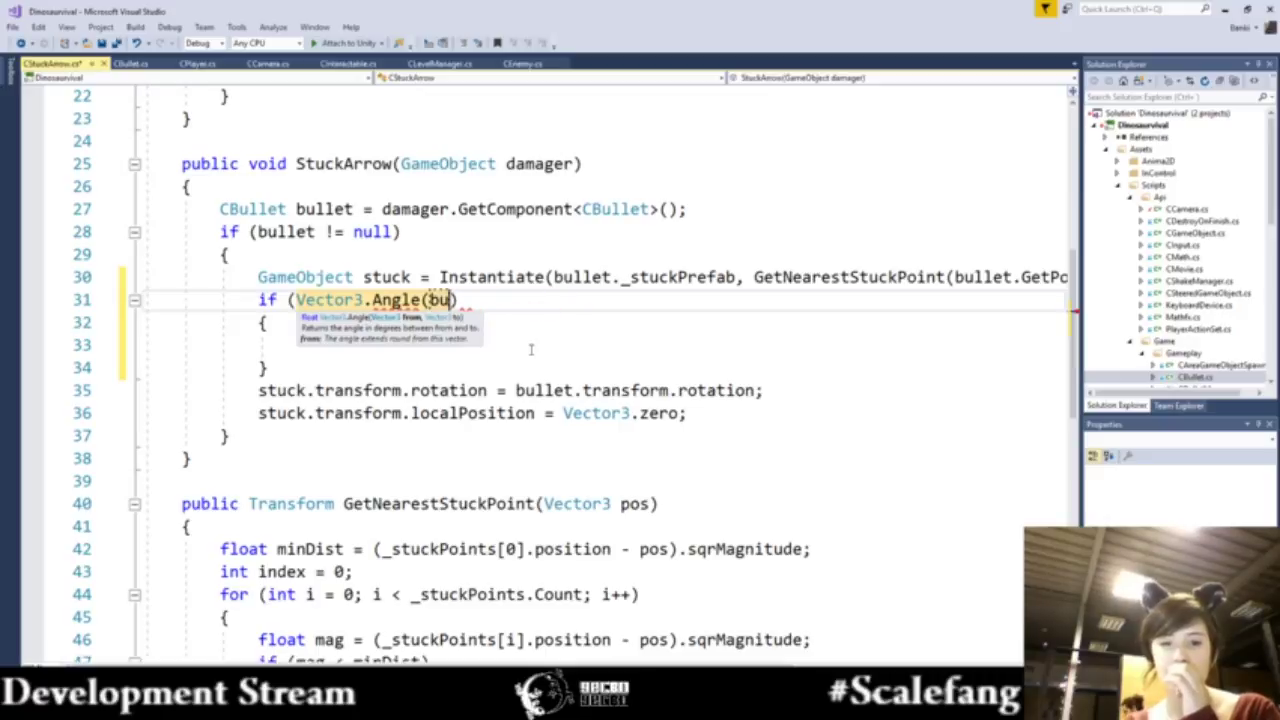
{"action": "key", "text": "BackSpace"}
{"action": "key", "text": "BackSpace"}
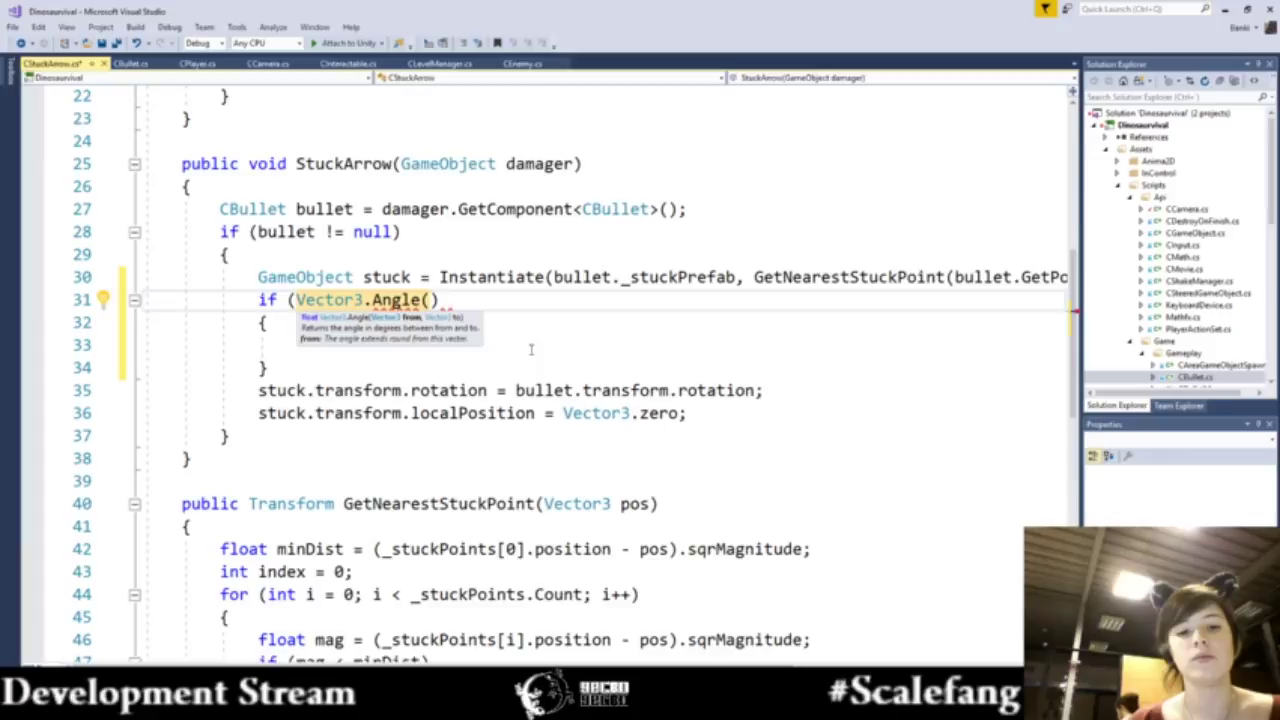
{"action": "type", "text": "Vec"}
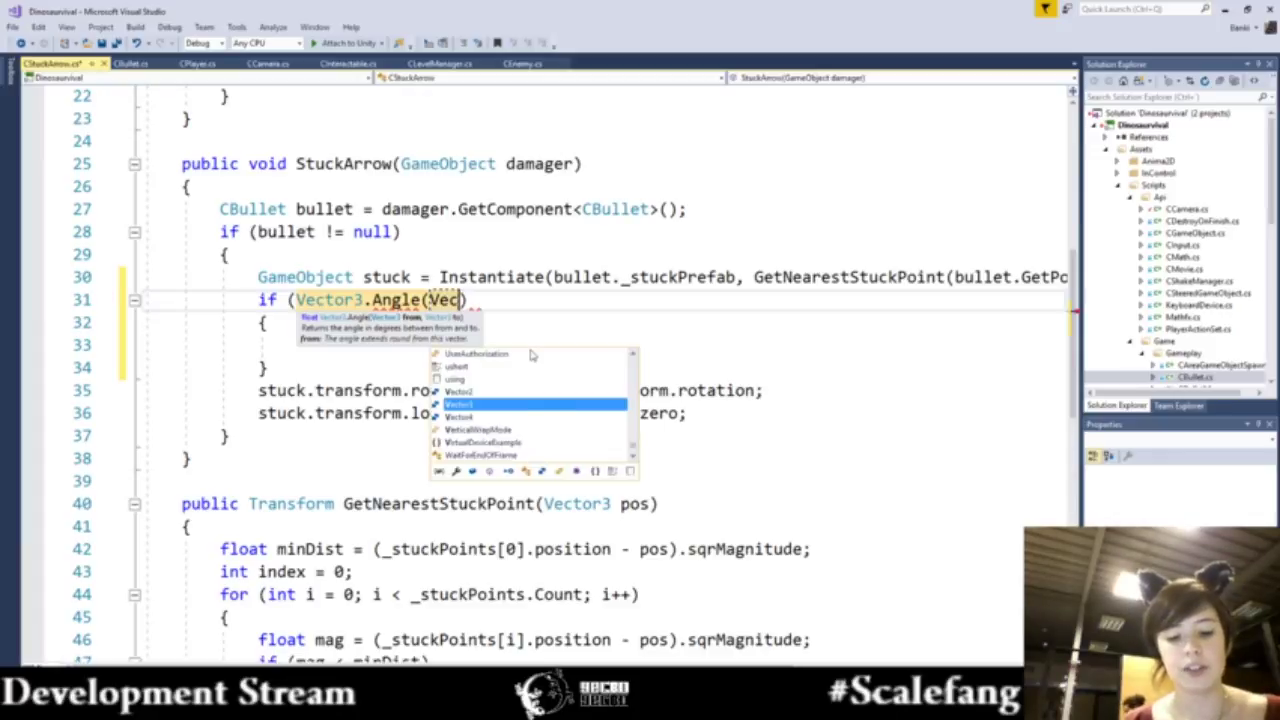
{"action": "type", "text": "tor3."}
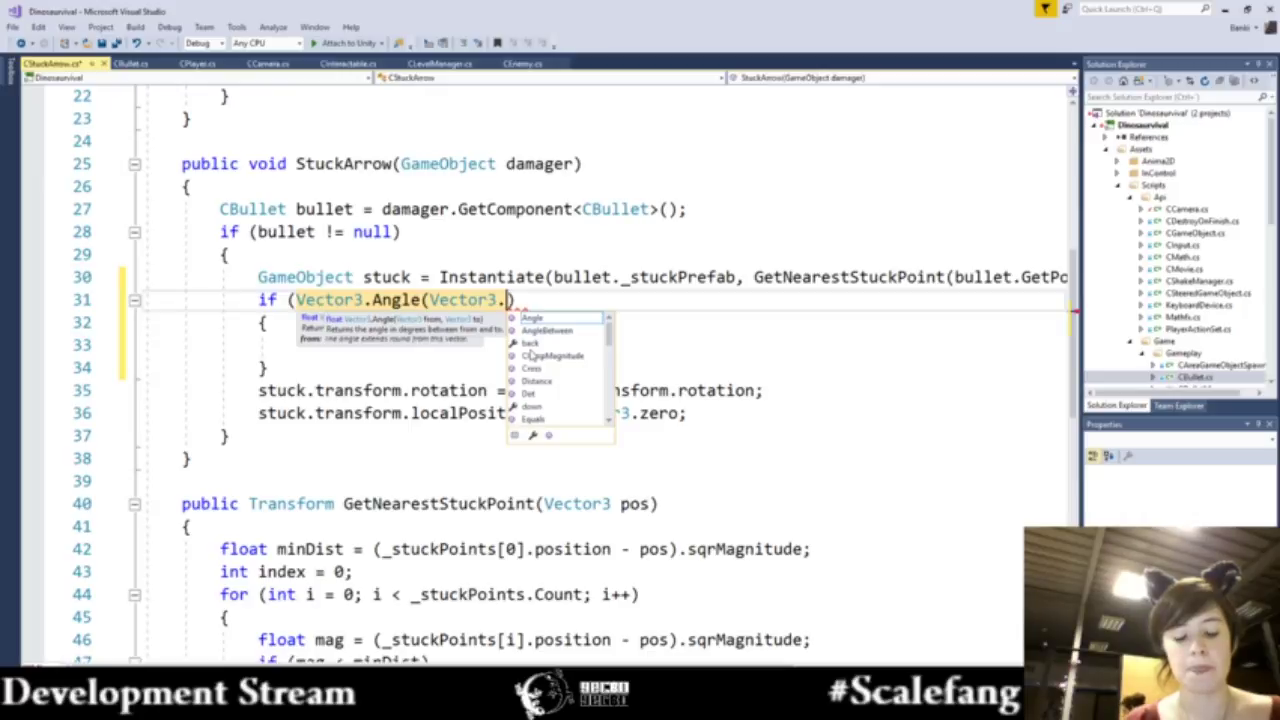
{"action": "type", "text": "ri"}
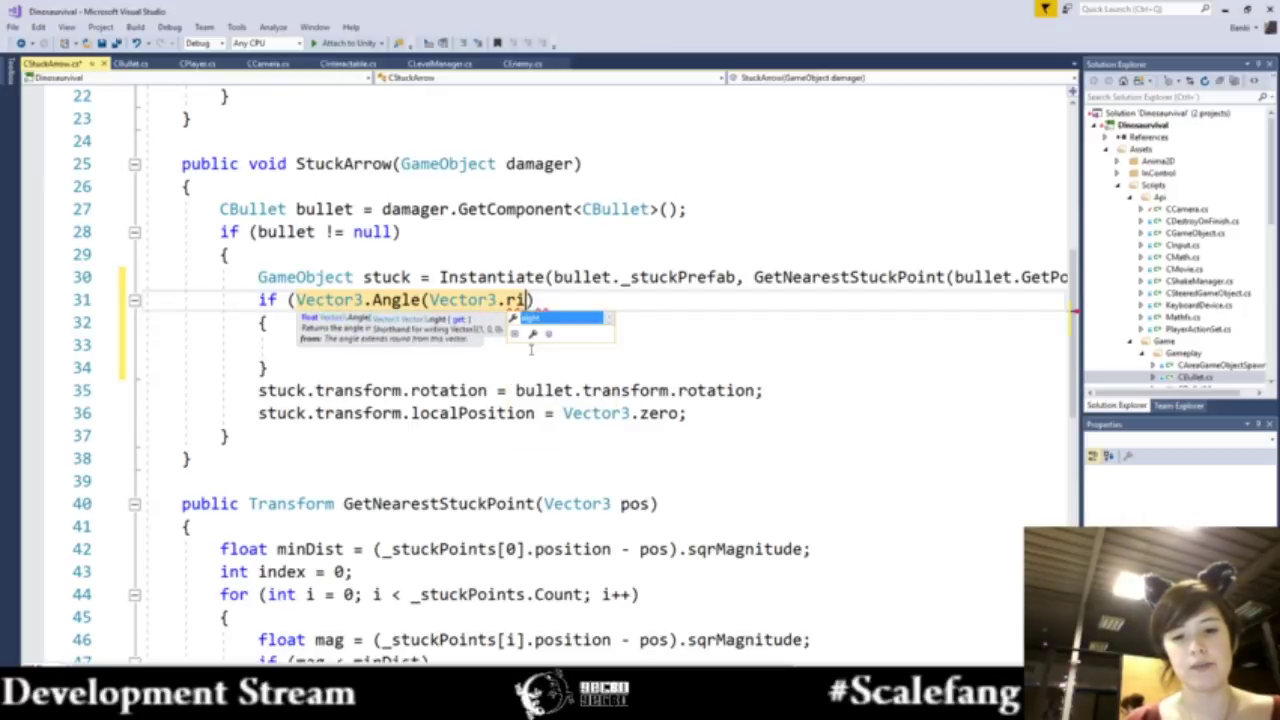
{"action": "key", "text": "Tab"}
{"action": "type", "text": ","}
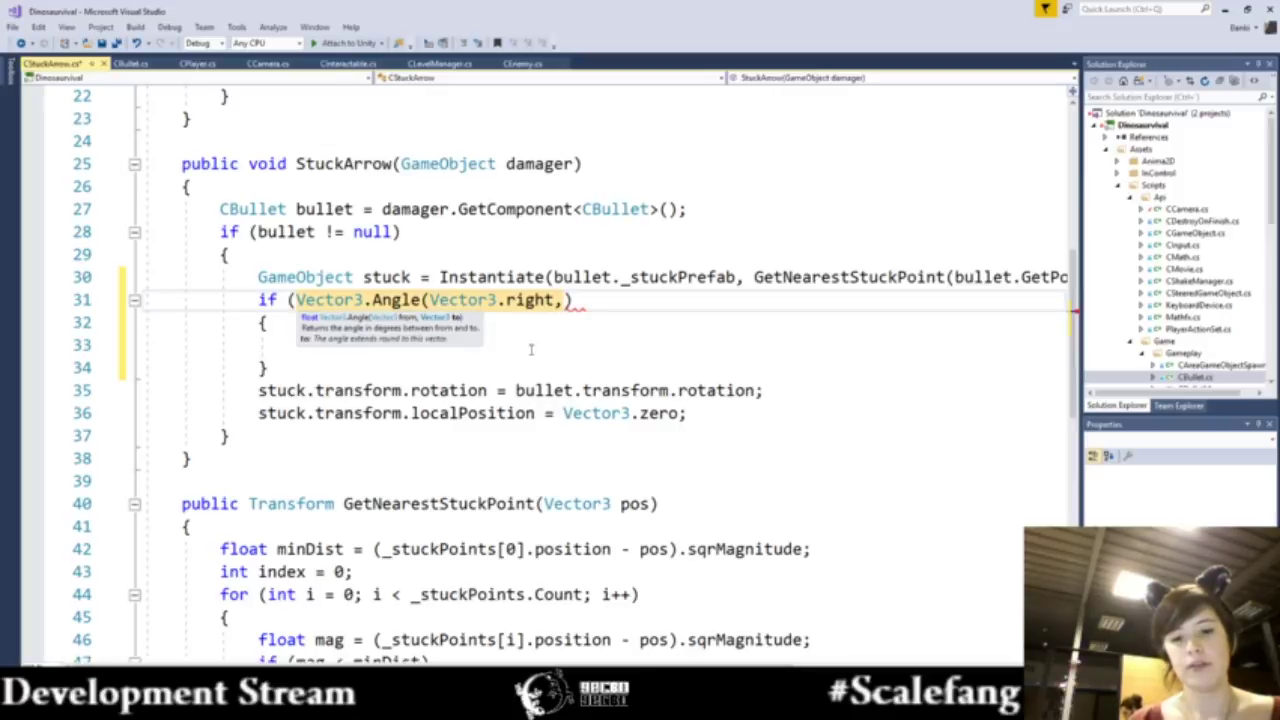
{"action": "type", "text": "bullet"}
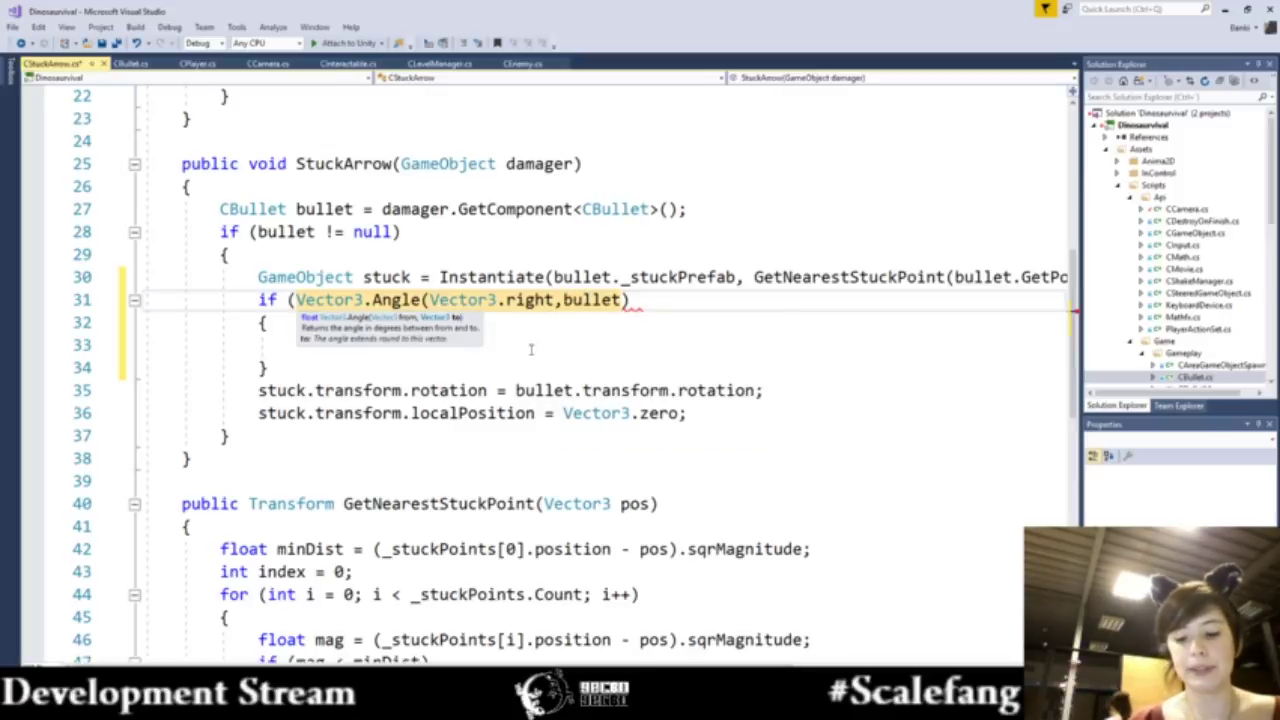
{"action": "type", "text": ".getv"}
{"action": "key", "text": "Tab"}
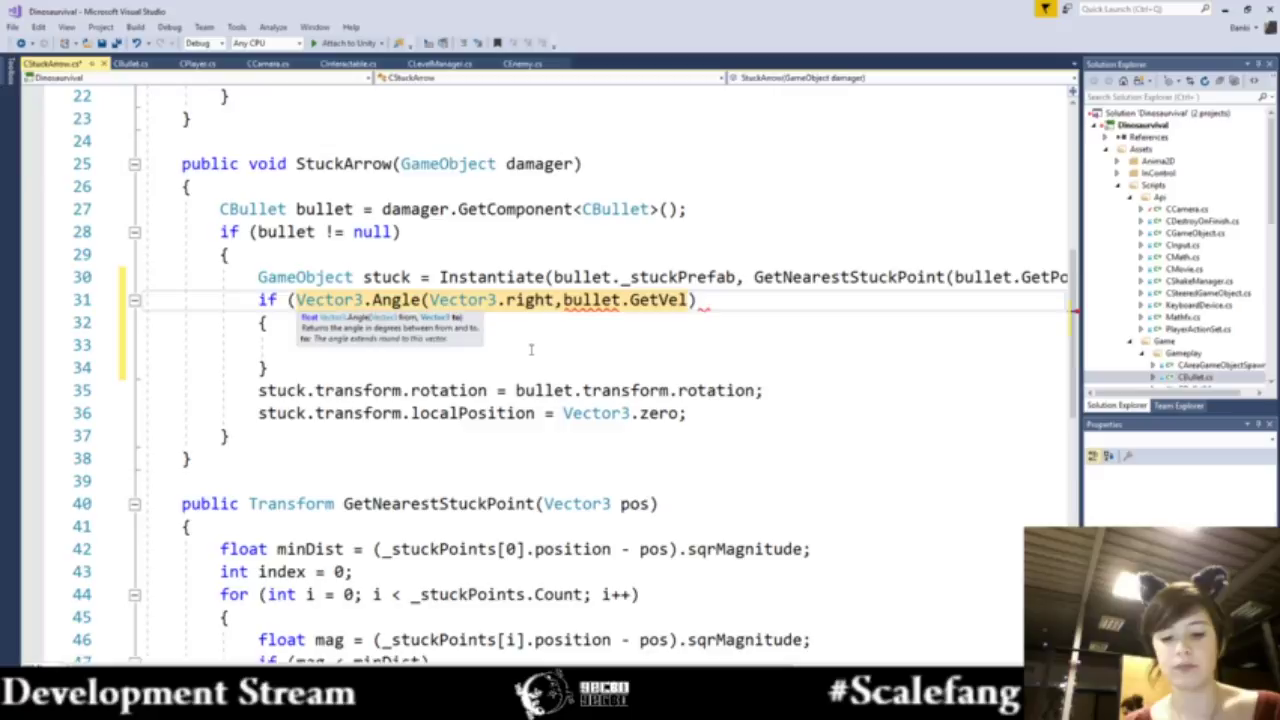
{"action": "type", "text": "()"}
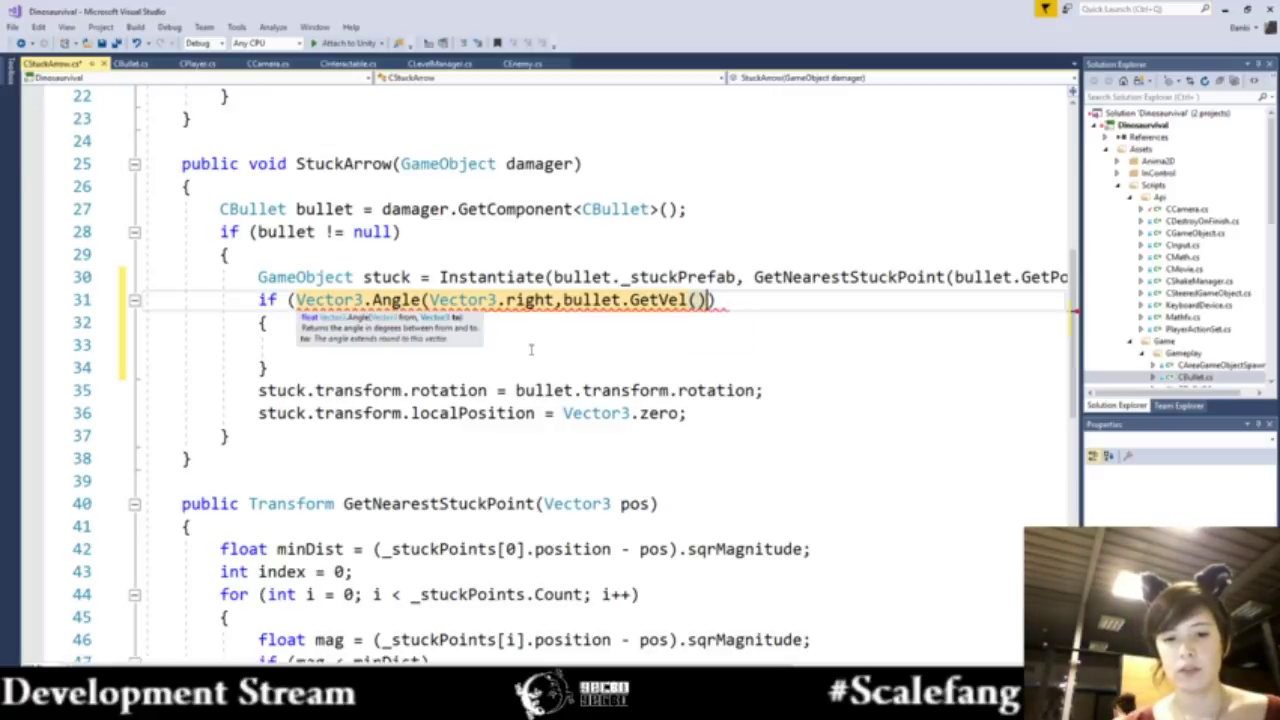
{"action": "type", "text": ")"}
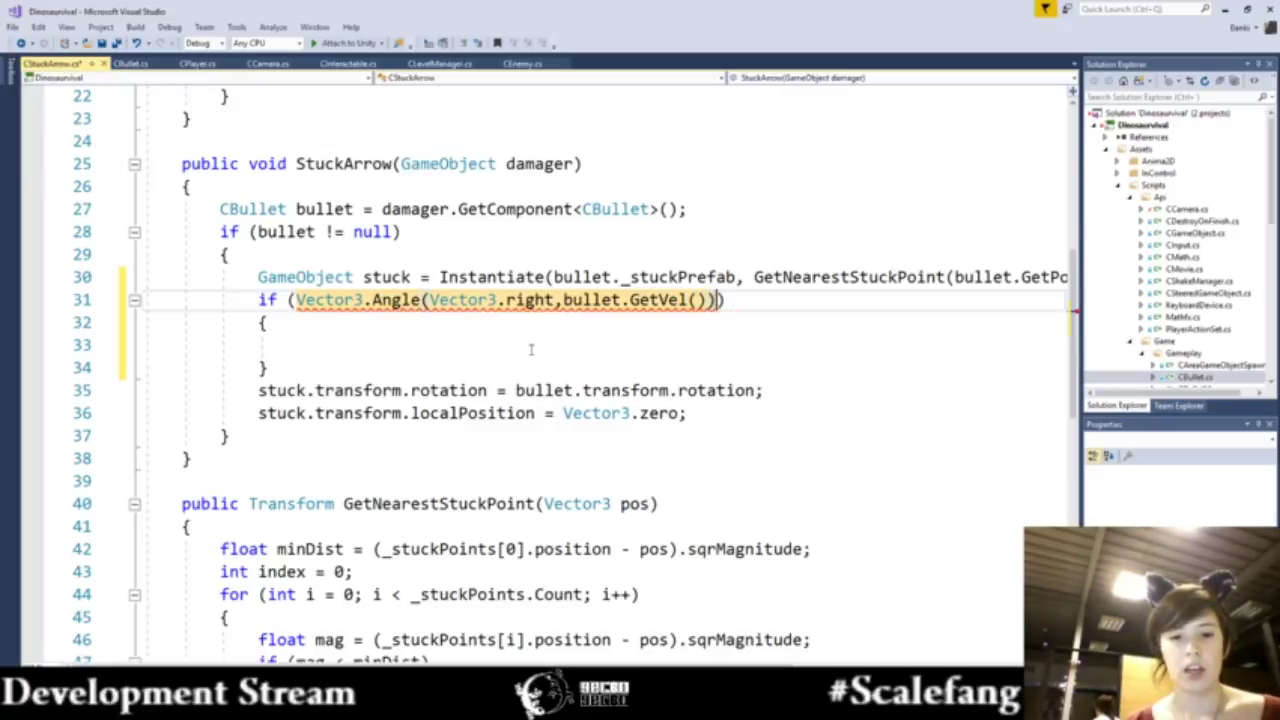
- Finish the condition with '< 0', switching keyboard layout for the less-than sign
{"action": "key", "text": "super+space"}
{"action": "type", "text": "<"}
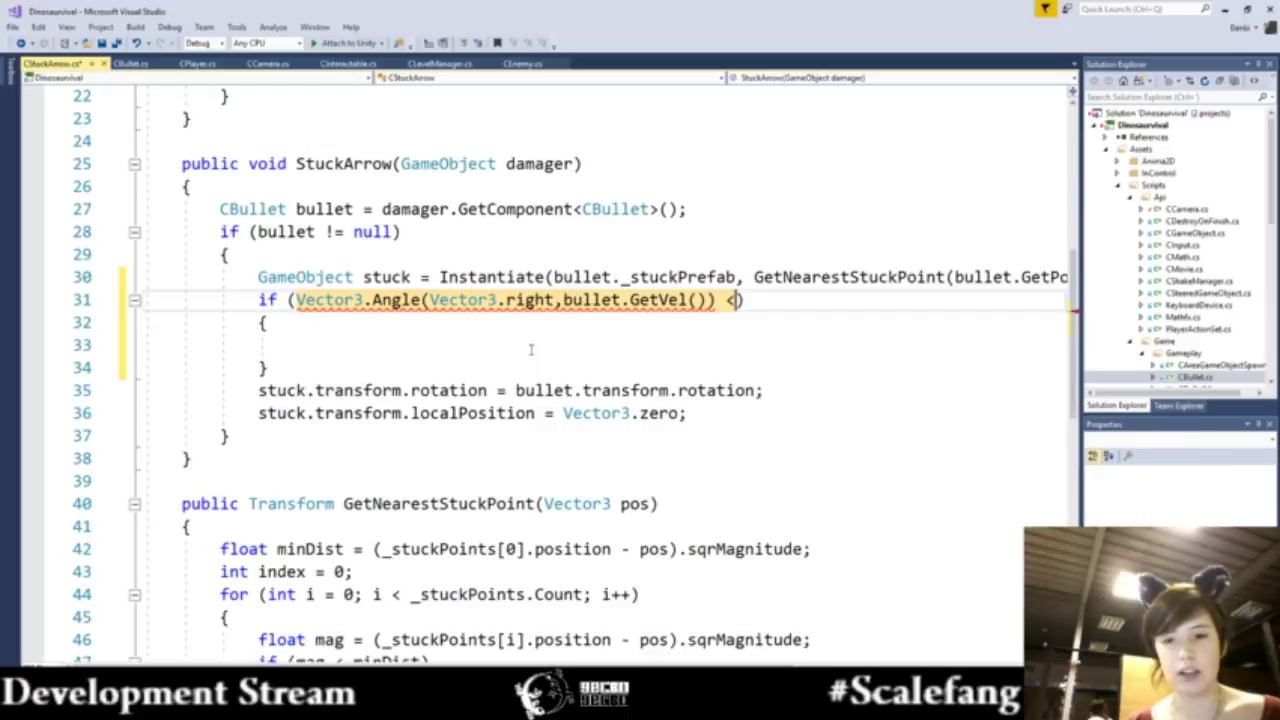
{"action": "key", "text": "super+space"}
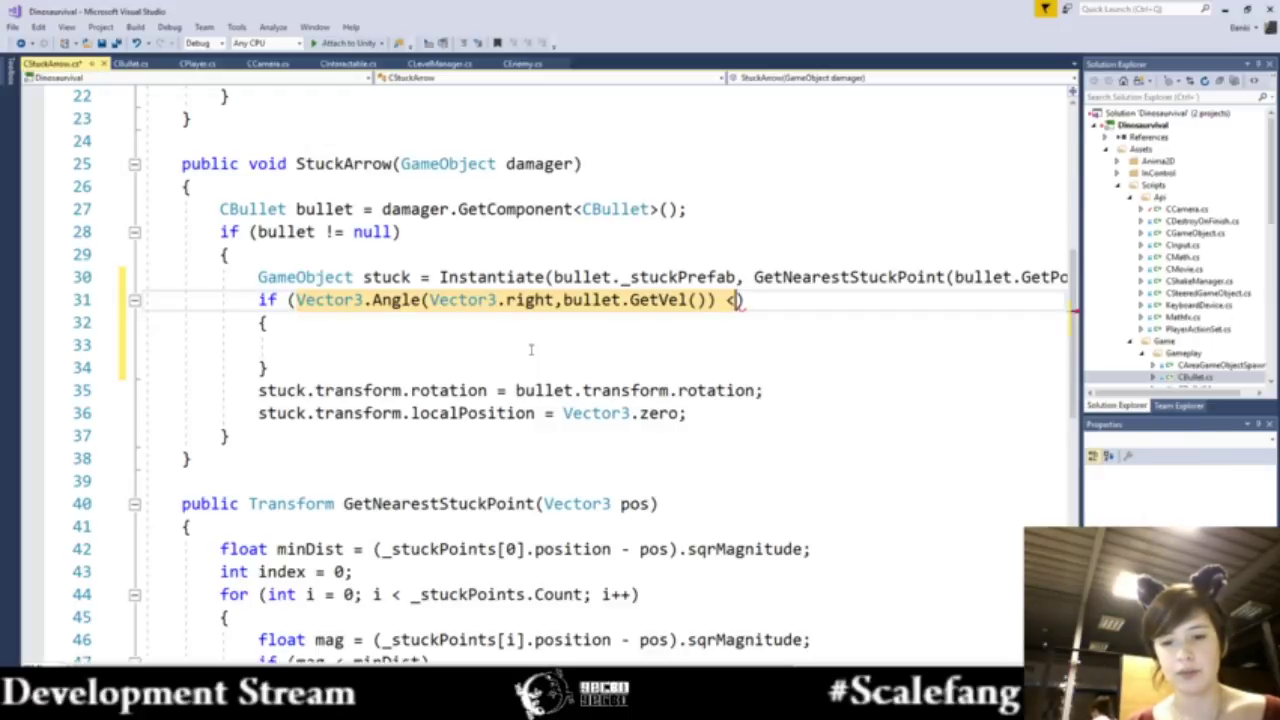
{"action": "type", "text": "0"}
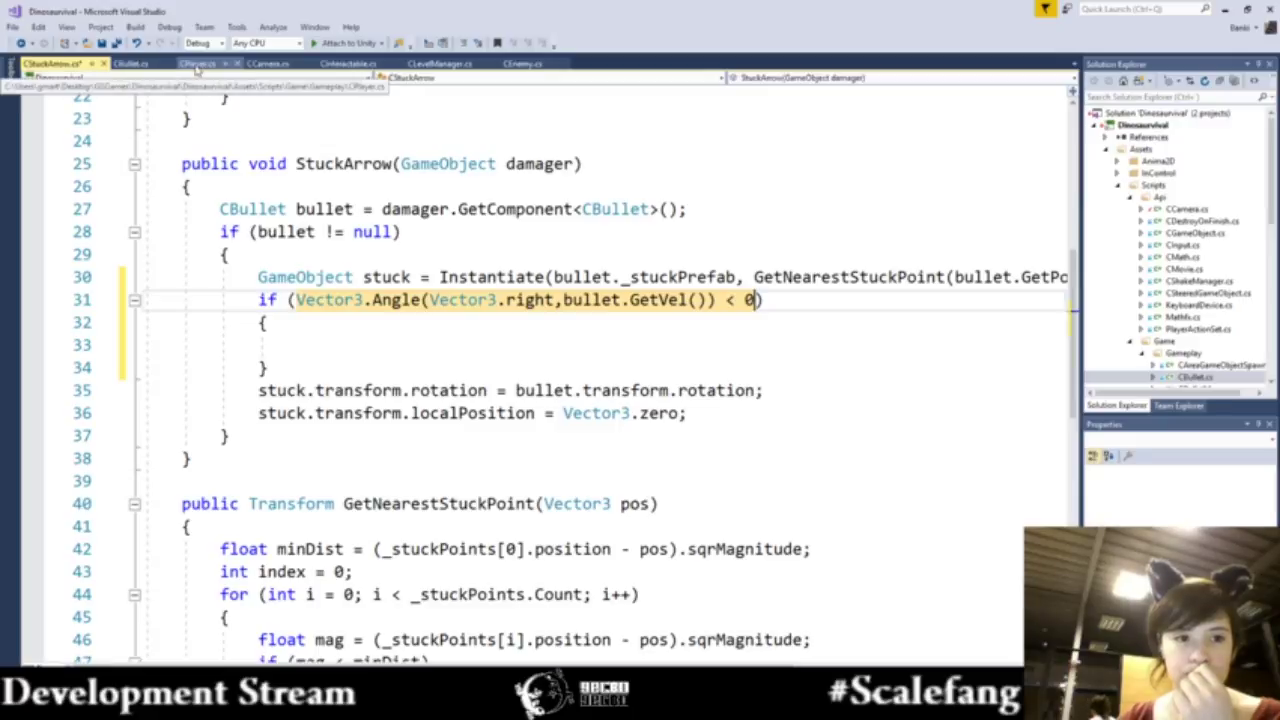
{"action": "left_click", "coordinate": [198, 64]}
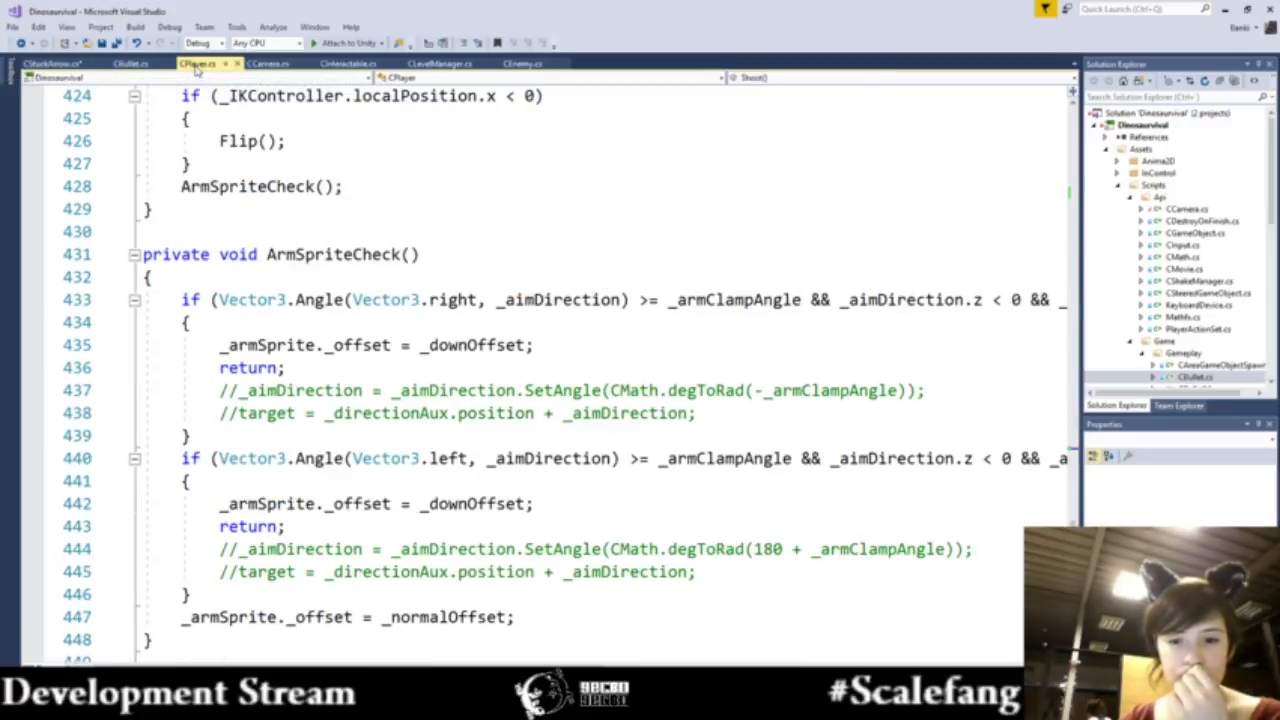
{"action": "left_click", "coordinate": [55, 63]}
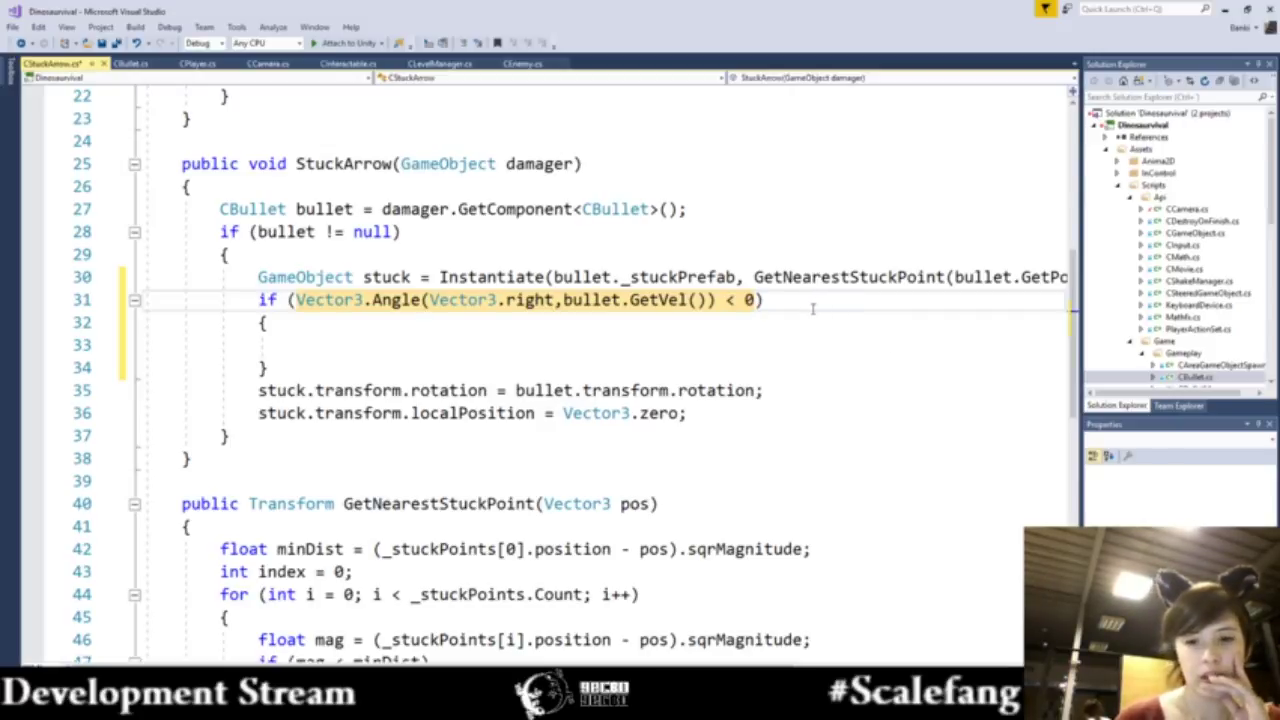
- Copy the angle comparison and paste it after '&&' on line 31
{"action": "key", "text": "Down"}
{"action": "key", "text": "Down"}
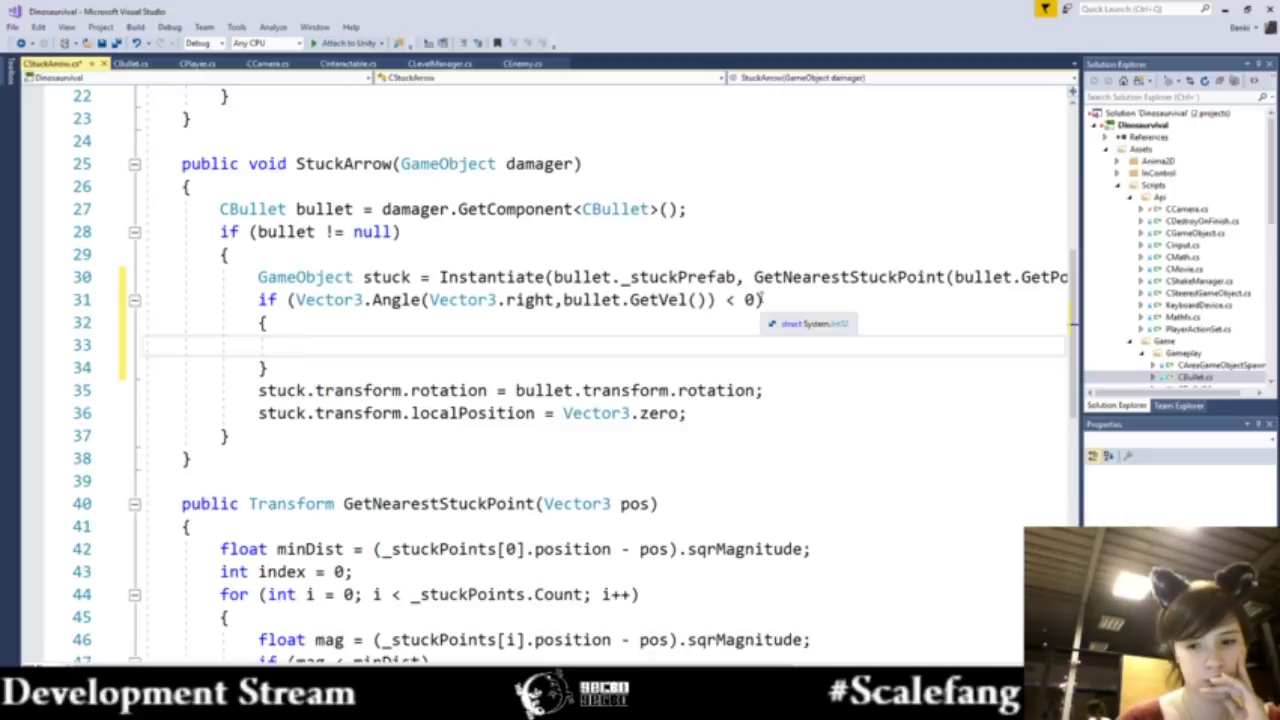
{"action": "left_click", "coordinate": [758, 300]}
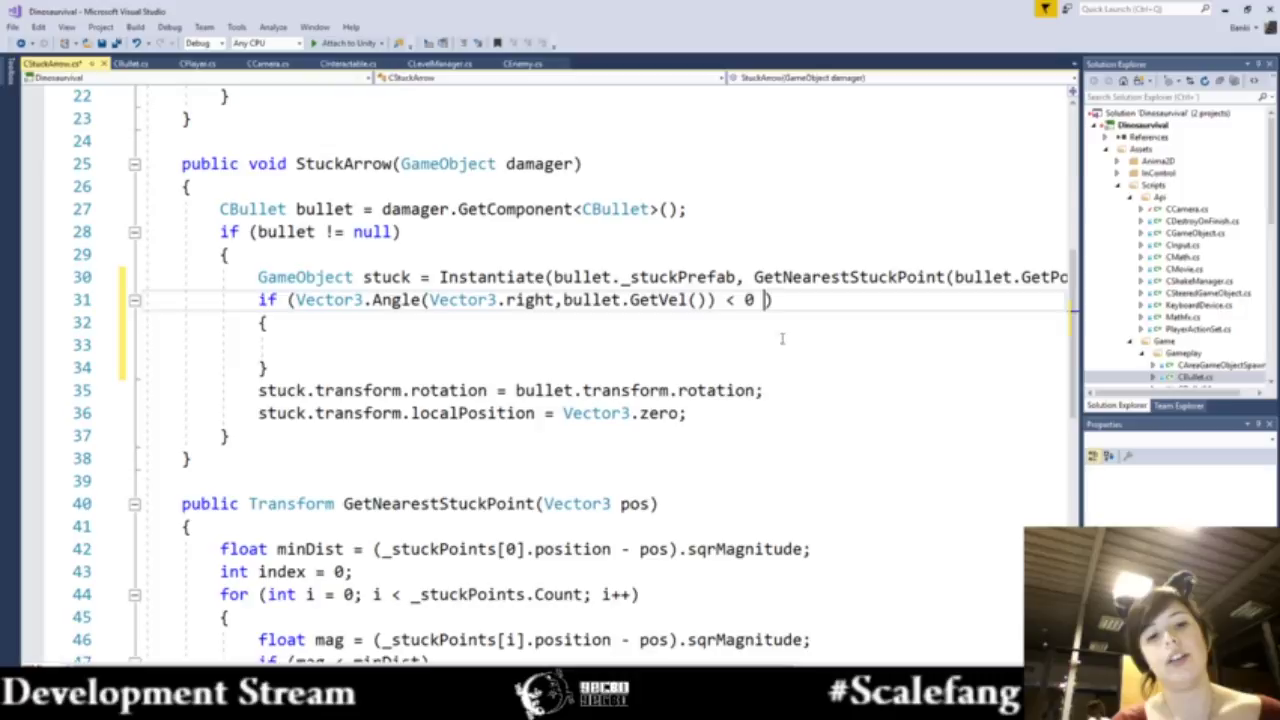
{"action": "left_click_drag", "start_coordinate": [295, 300], "coordinate": [754, 304]}
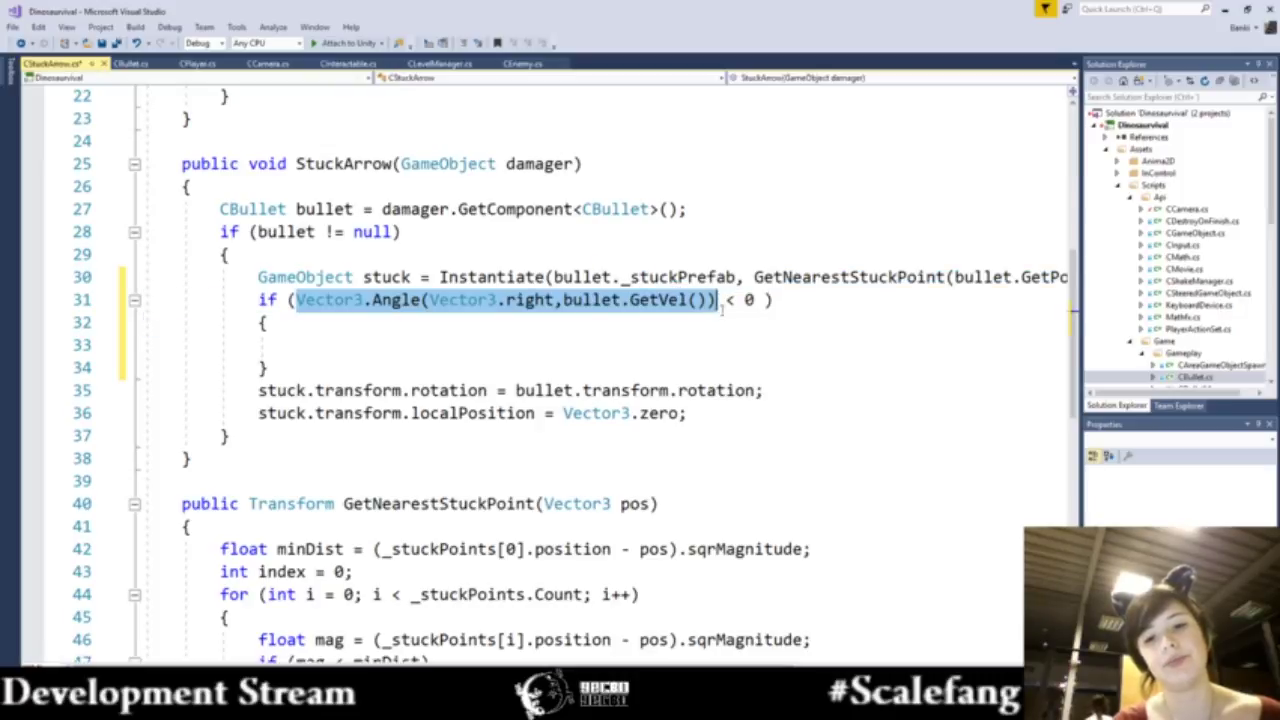
{"action": "left_click", "coordinate": [756, 310]}
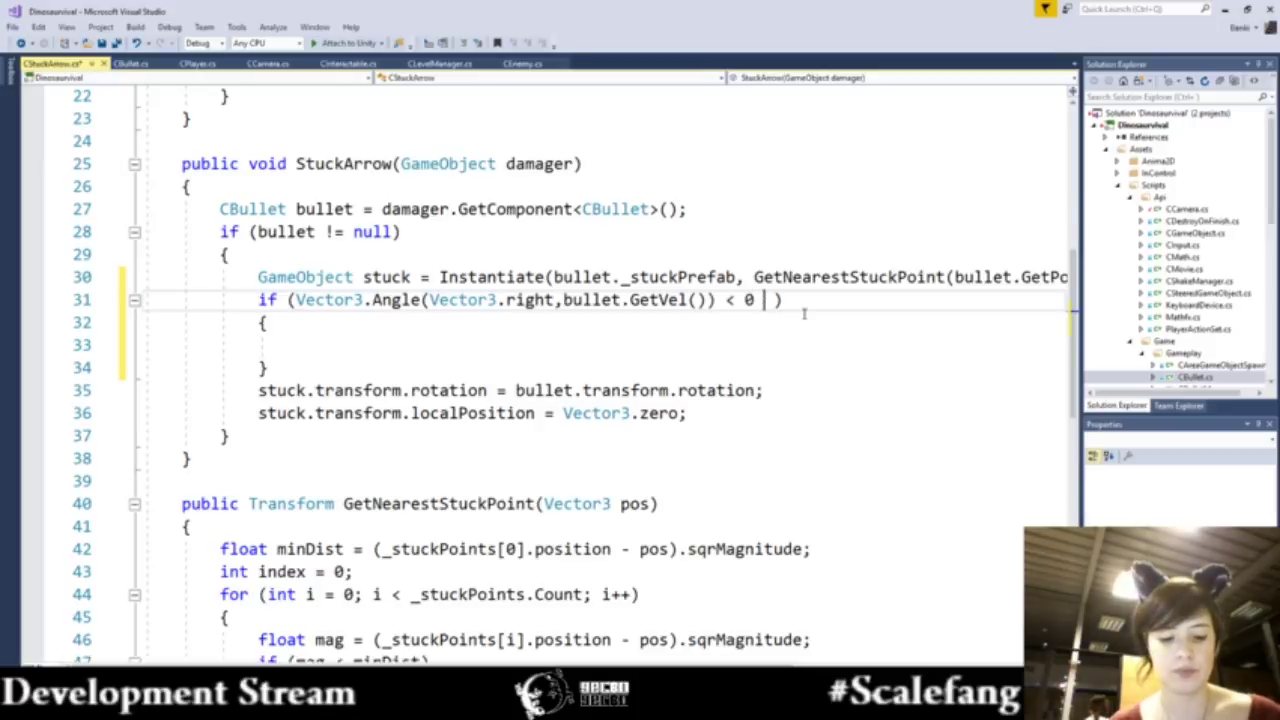
{"action": "type", "text": "&&"}
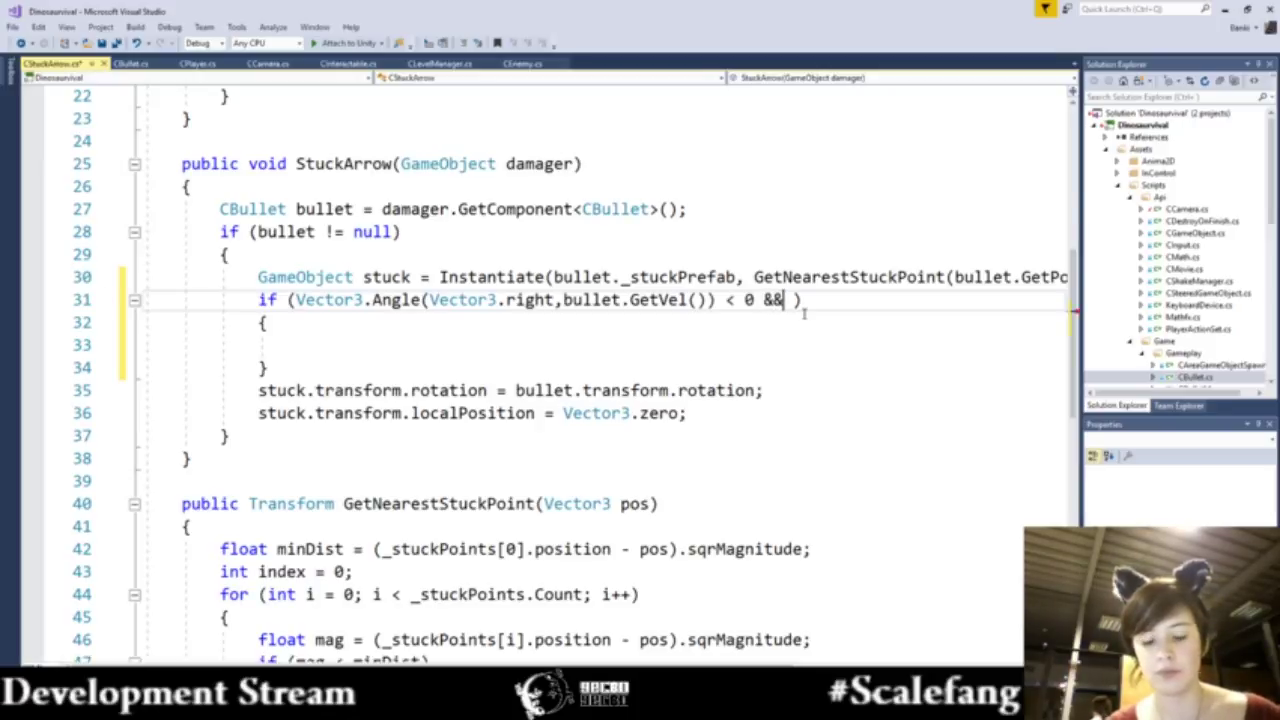
{"action": "type", "text": "Vector3.Angle(Vector3.right, bullet.GetVel()) < 0"}
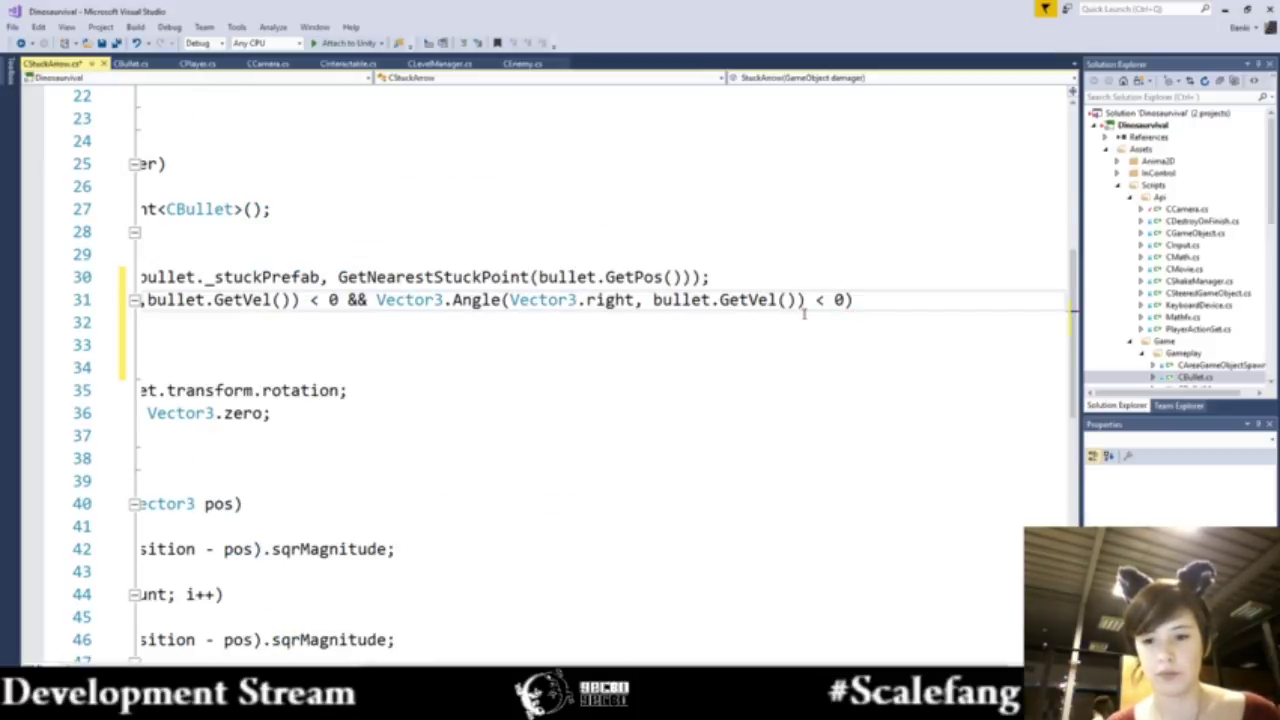
- Change the pasted comparison's '< 0' to '> -90'
{"action": "key", "text": "BackSpace"}
{"action": "type", "text": "-90"}
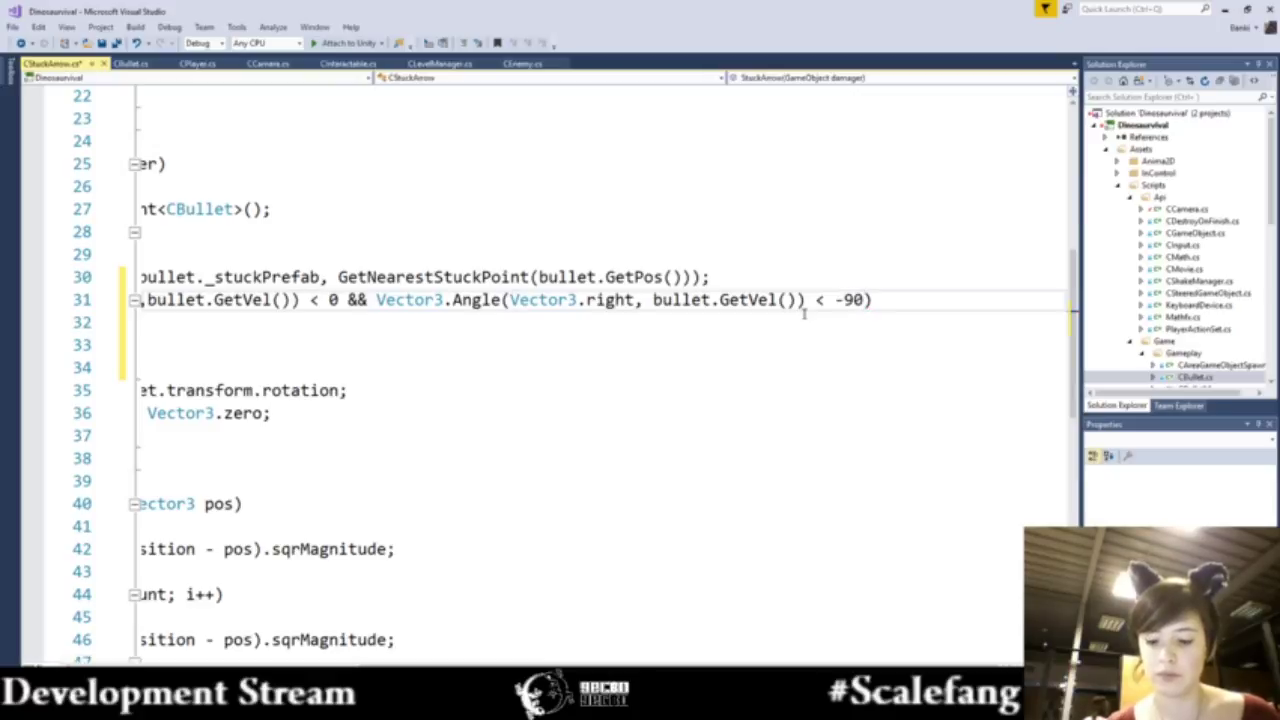
{"action": "key", "text": "Left"}
{"action": "key", "text": "Left"}
{"action": "key", "text": "BackSpace"}
{"action": "type", "text": ":"}
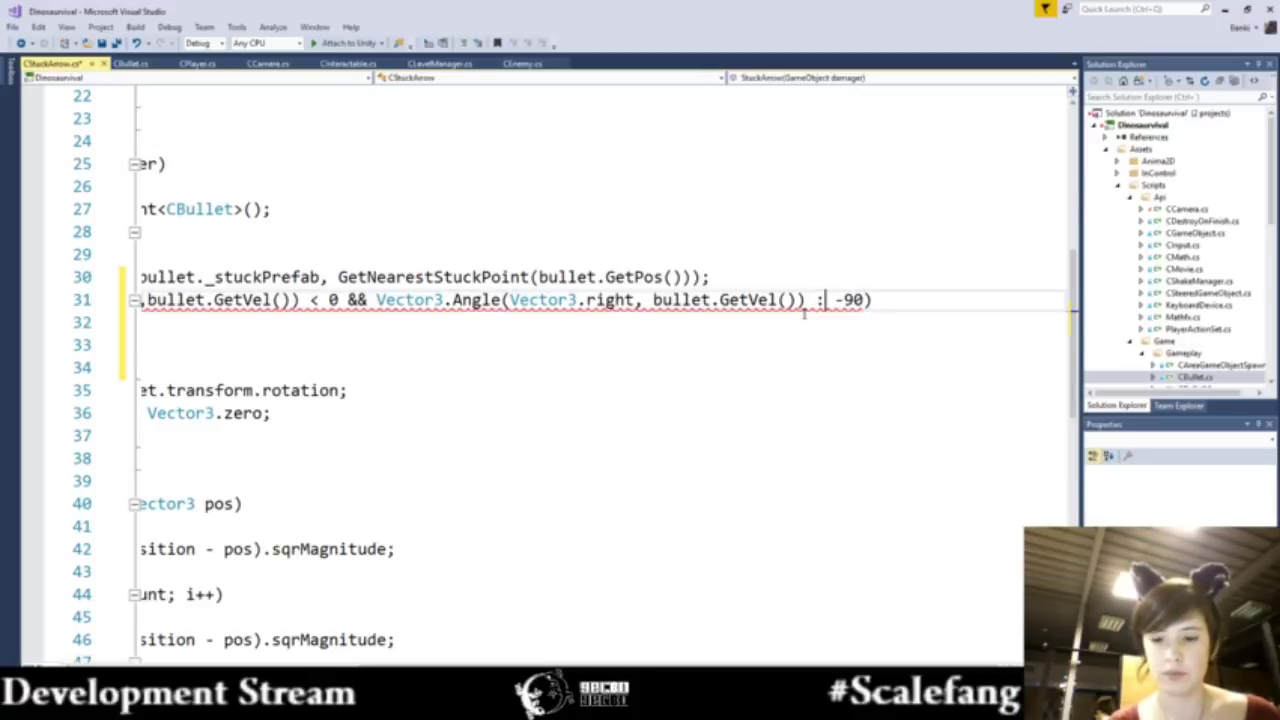
{"action": "key", "text": "BackSpace"}
{"action": "key", "text": "alt+shift"}
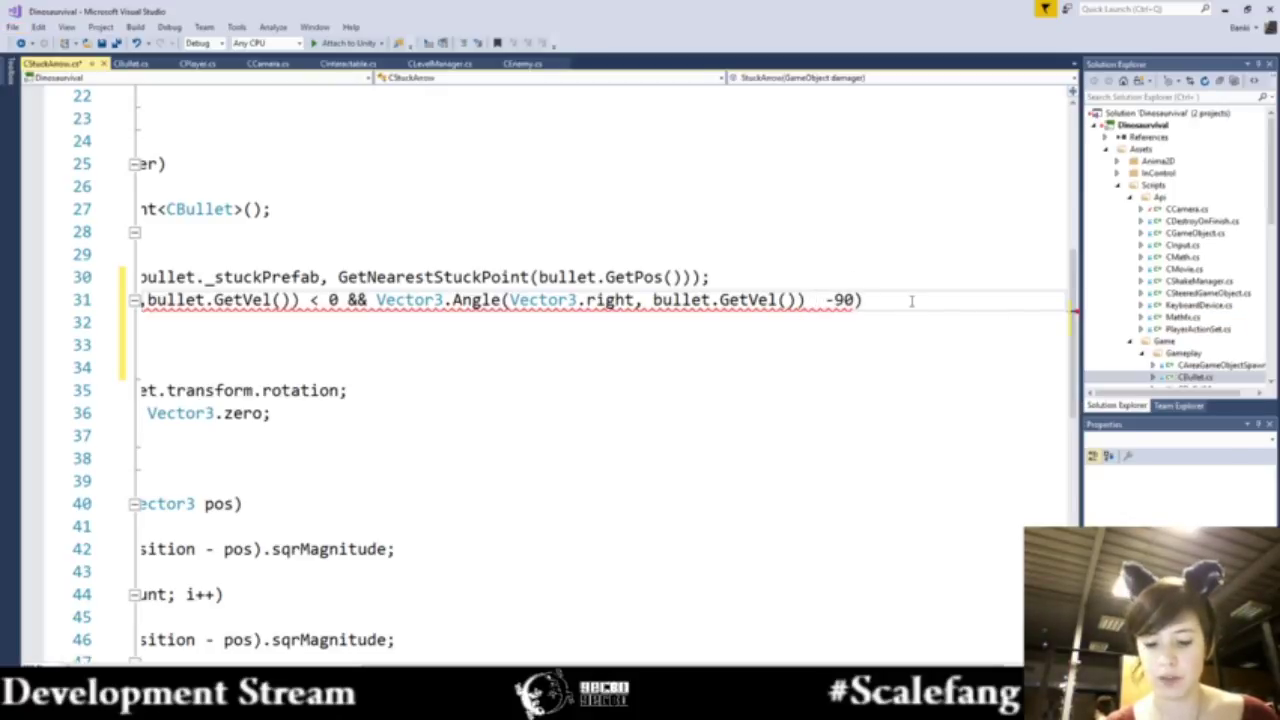
{"action": "type", "text": ">"}
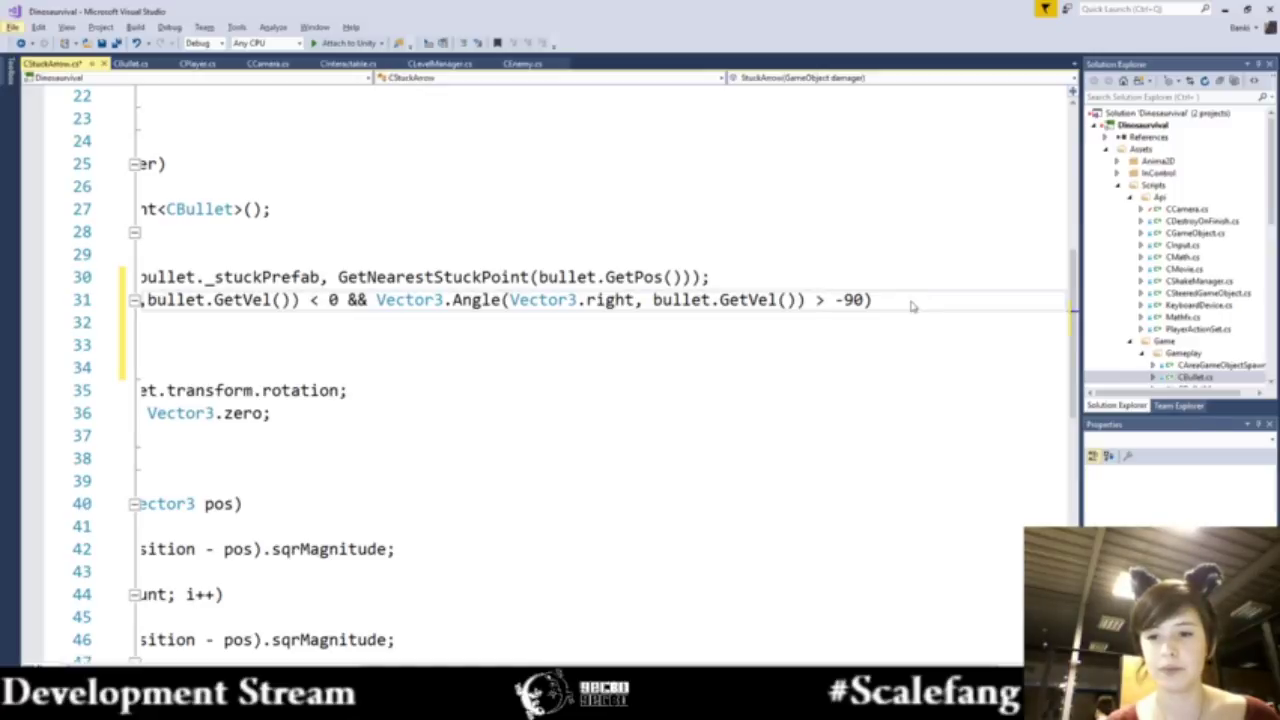
{"action": "key", "text": "super+space"}
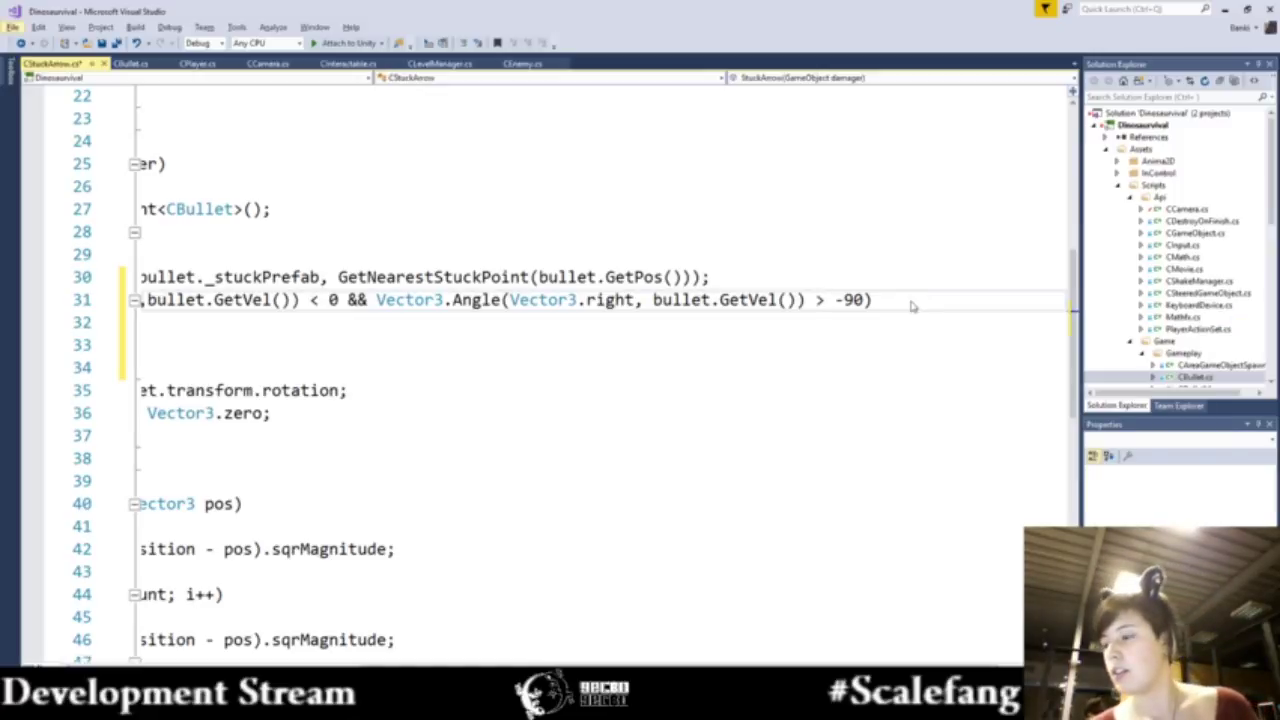
{"action": "left_click", "coordinate": [297, 319]}
{"action": "left_click", "coordinate": [390, 340]}
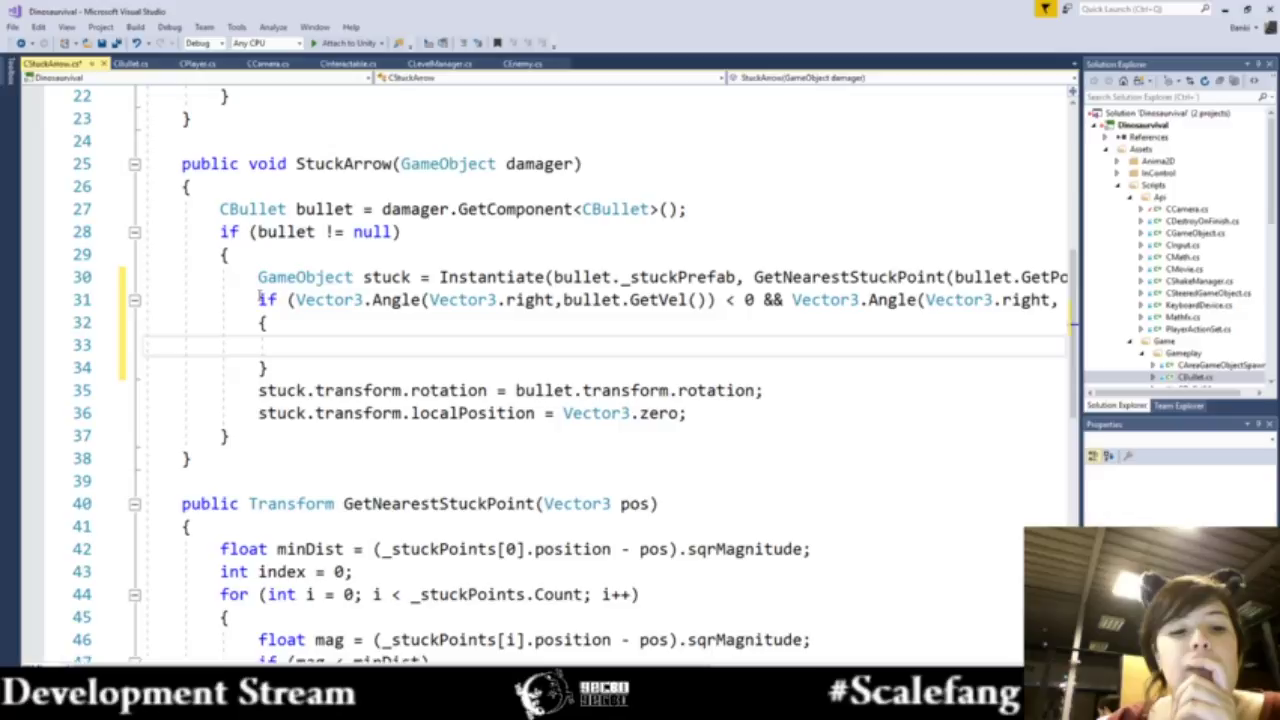
- Comment out if-block lines 31–34, save CStuckArrow.cs, and switch to Unity
{"action": "left_click_drag", "start_coordinate": [259, 298], "coordinate": [272, 368]}
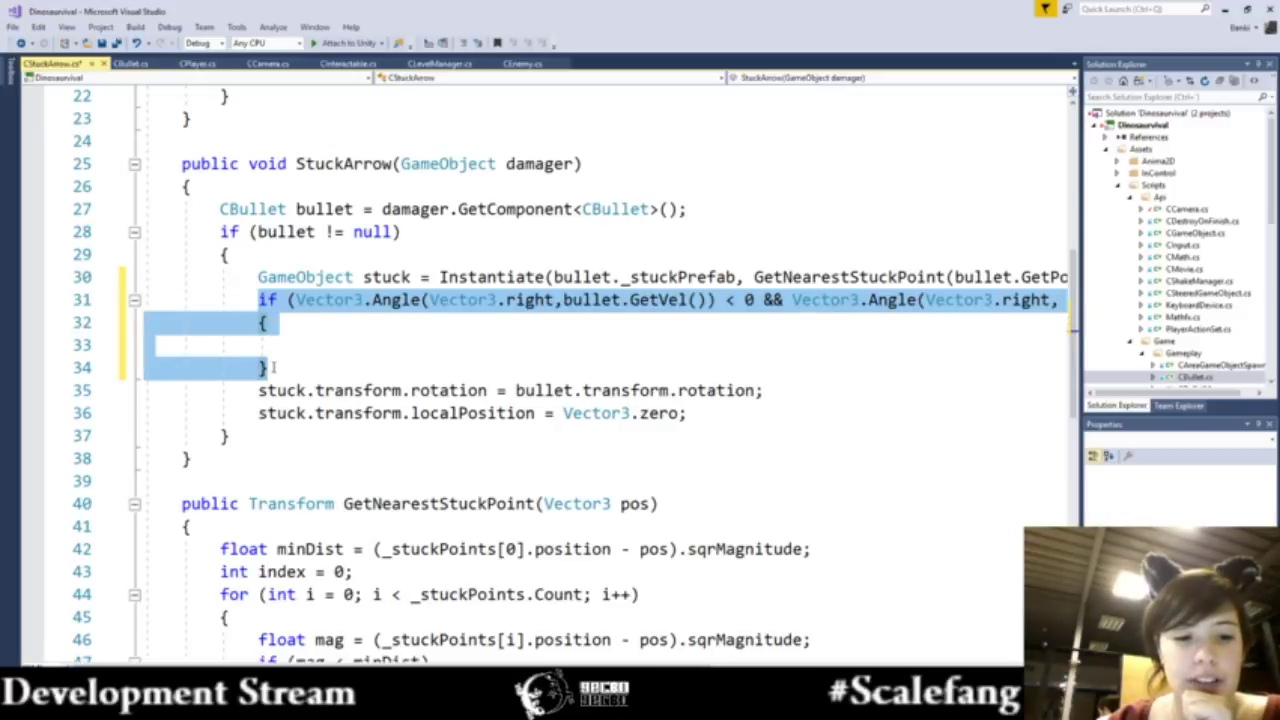
{"action": "left_click", "coordinate": [461, 44]}
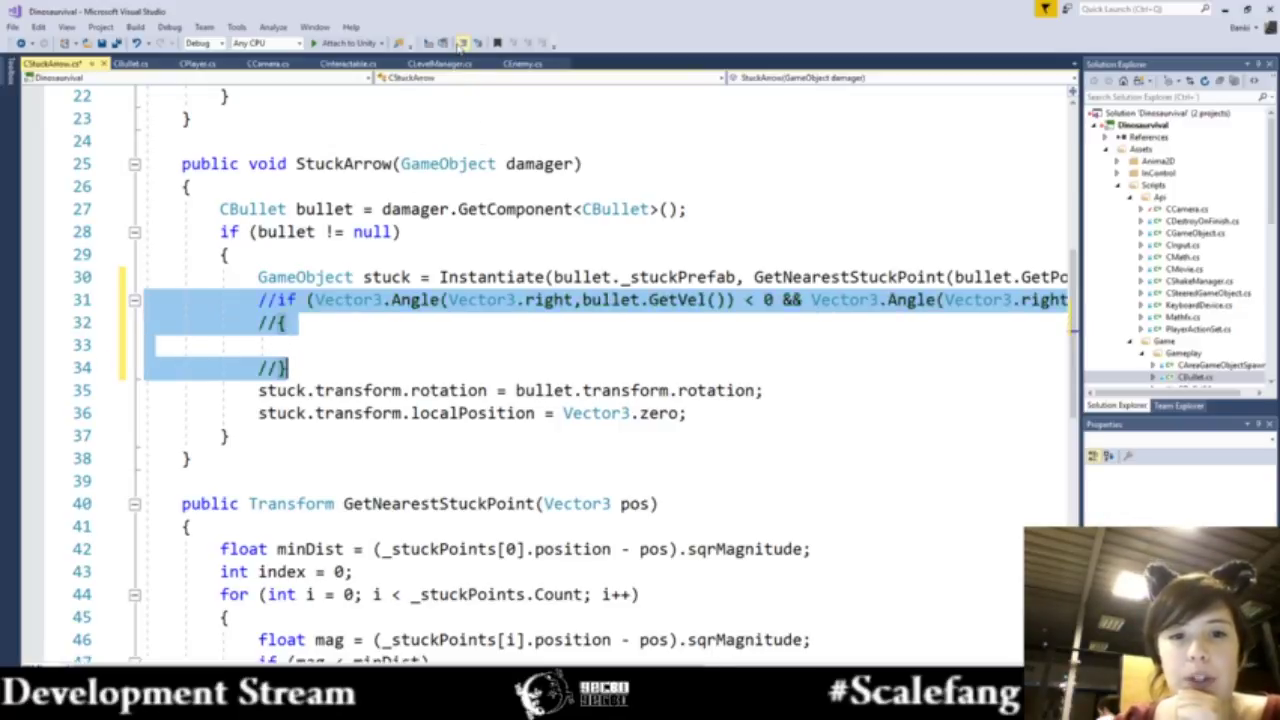
{"action": "left_click", "coordinate": [318, 346]}
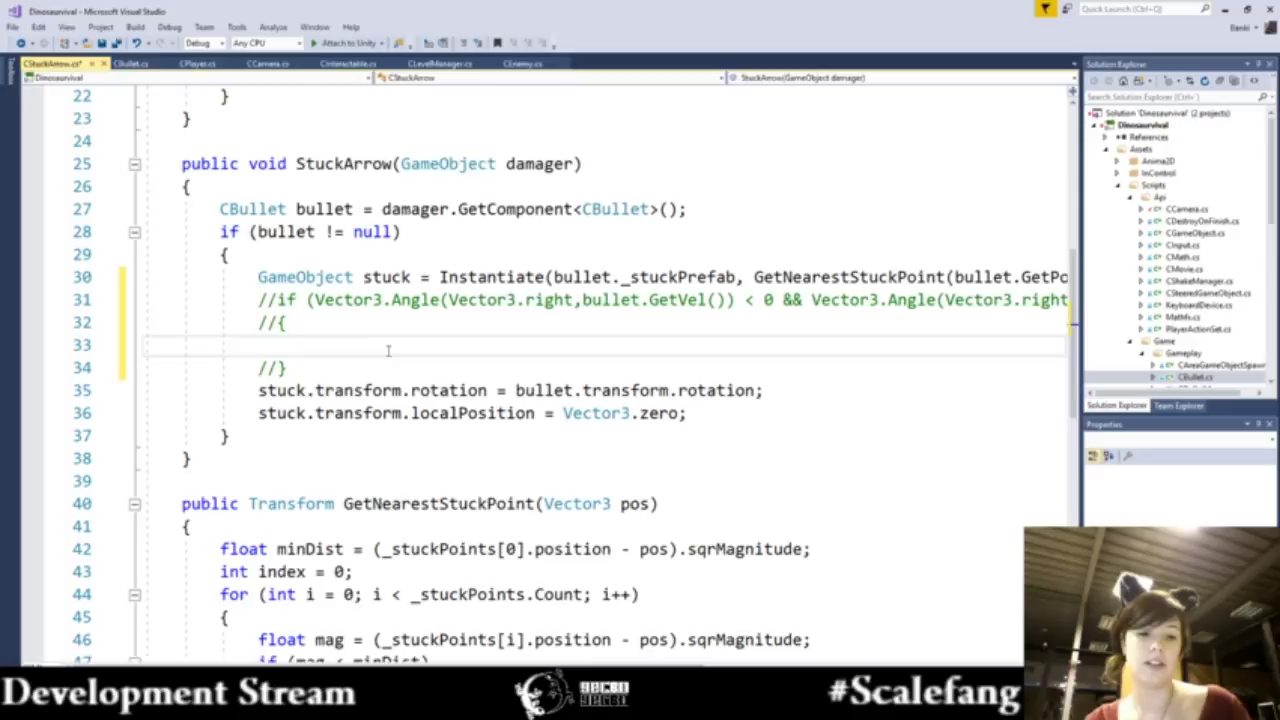
{"action": "key", "text": "ctrl+s"}
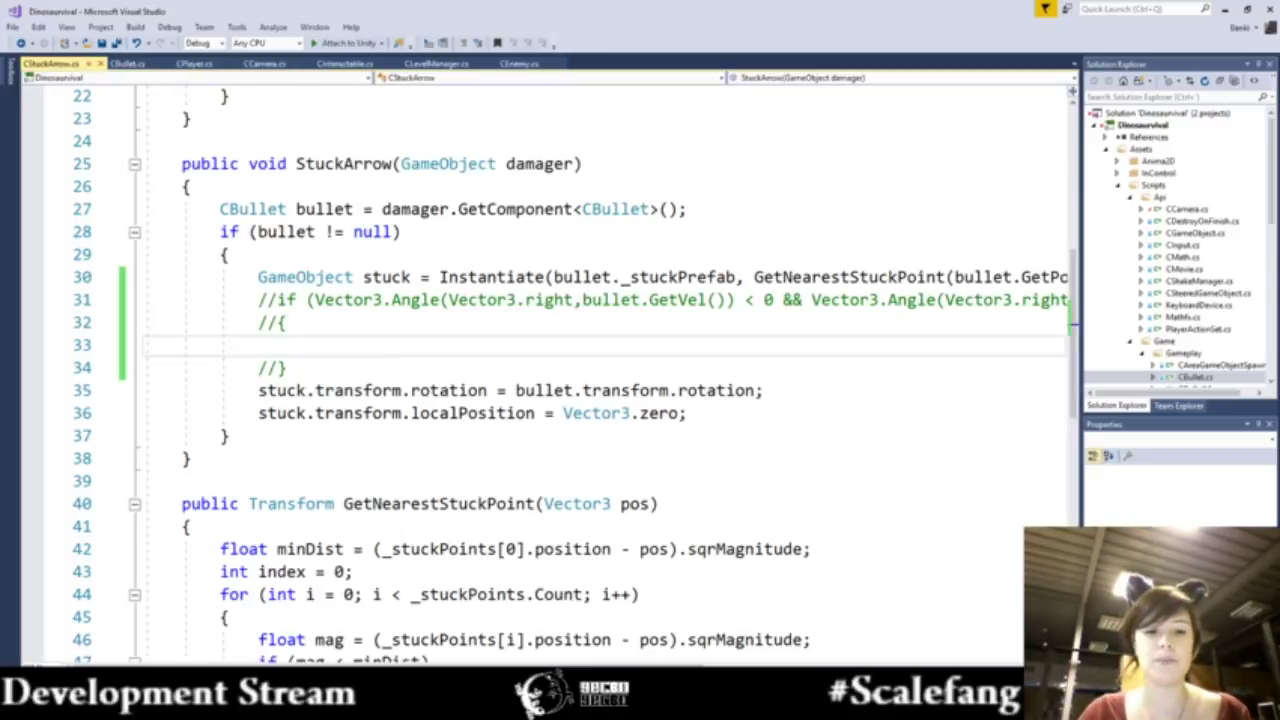
{"action": "key", "text": "alt+Tab"}
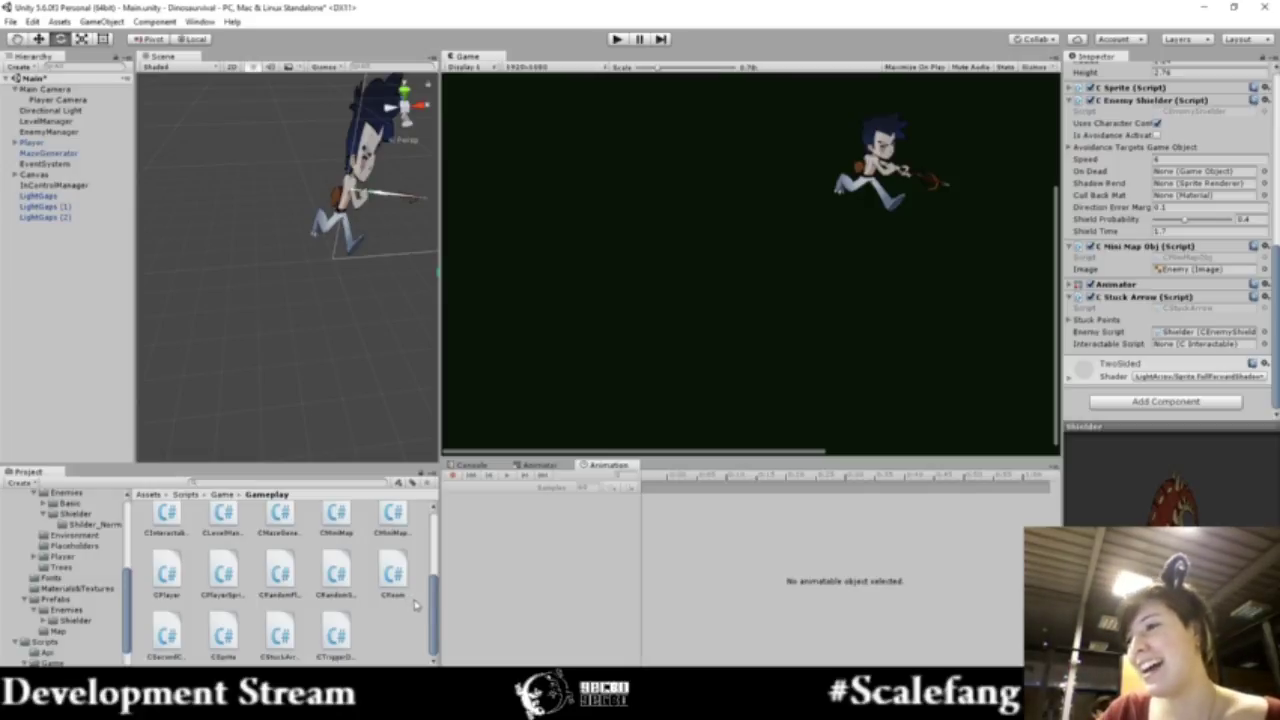
{"action": "scroll", "coordinate": [766, 251], "scroll_direction": "down", "scroll_amount": 2}
{"action": "scroll", "coordinate": [757, 233], "scroll_direction": "down", "scroll_amount": 2}
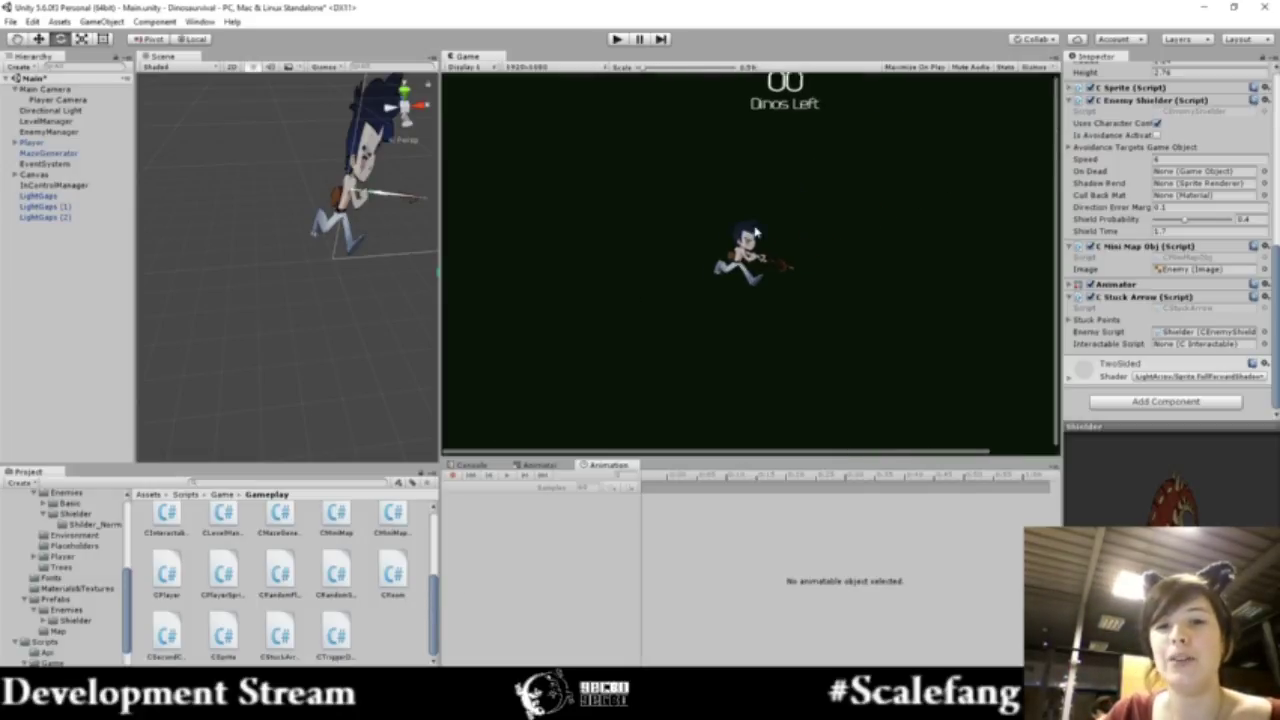
{"action": "scroll", "coordinate": [758, 233], "scroll_direction": "down", "scroll_amount": 2}
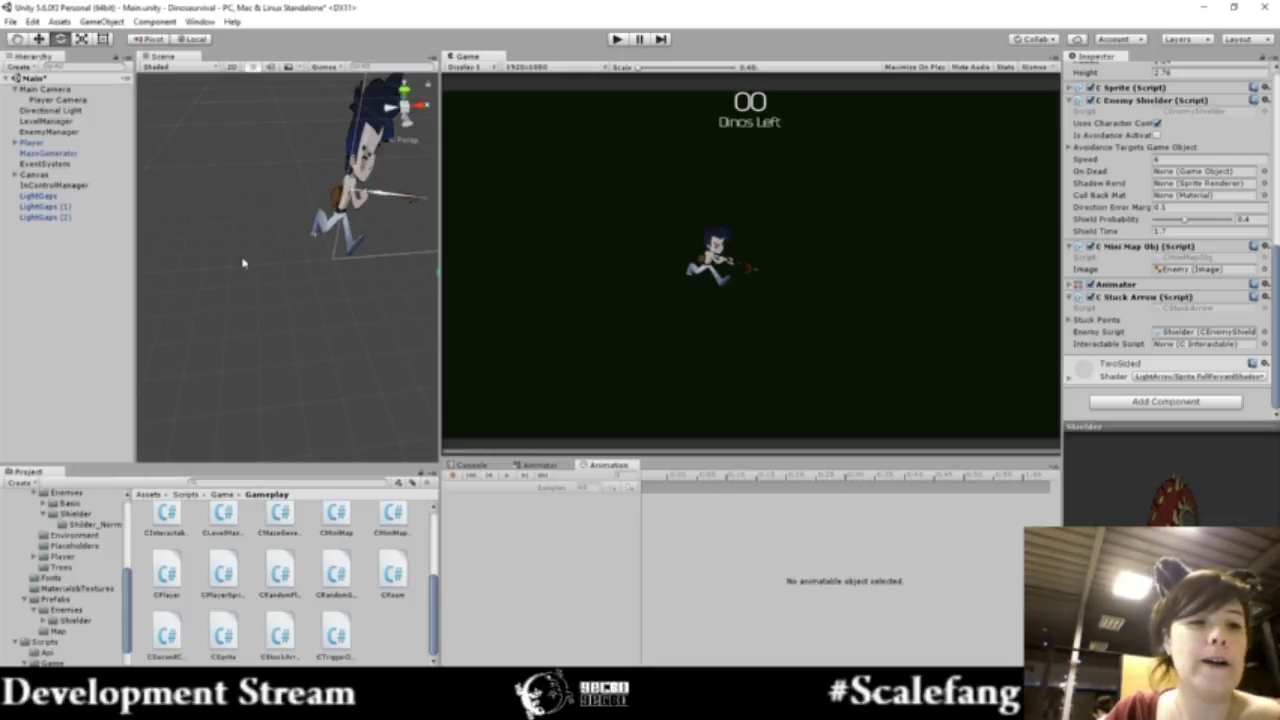
{"action": "mouse_move", "coordinate": [242, 263]}
{"action": "left_mouse_down", "text": "alt"}
{"action": "mouse_move", "coordinate": [191, 294]}
{"action": "mouse_move", "coordinate": [329, 324]}
{"action": "mouse_move", "coordinate": [346, 303]}
{"action": "mouse_move", "coordinate": [280, 334]}
{"action": "mouse_move", "coordinate": [303, 331]}
{"action": "mouse_move", "coordinate": [297, 289]}
{"action": "left_mouse_up", "text": "alt"}
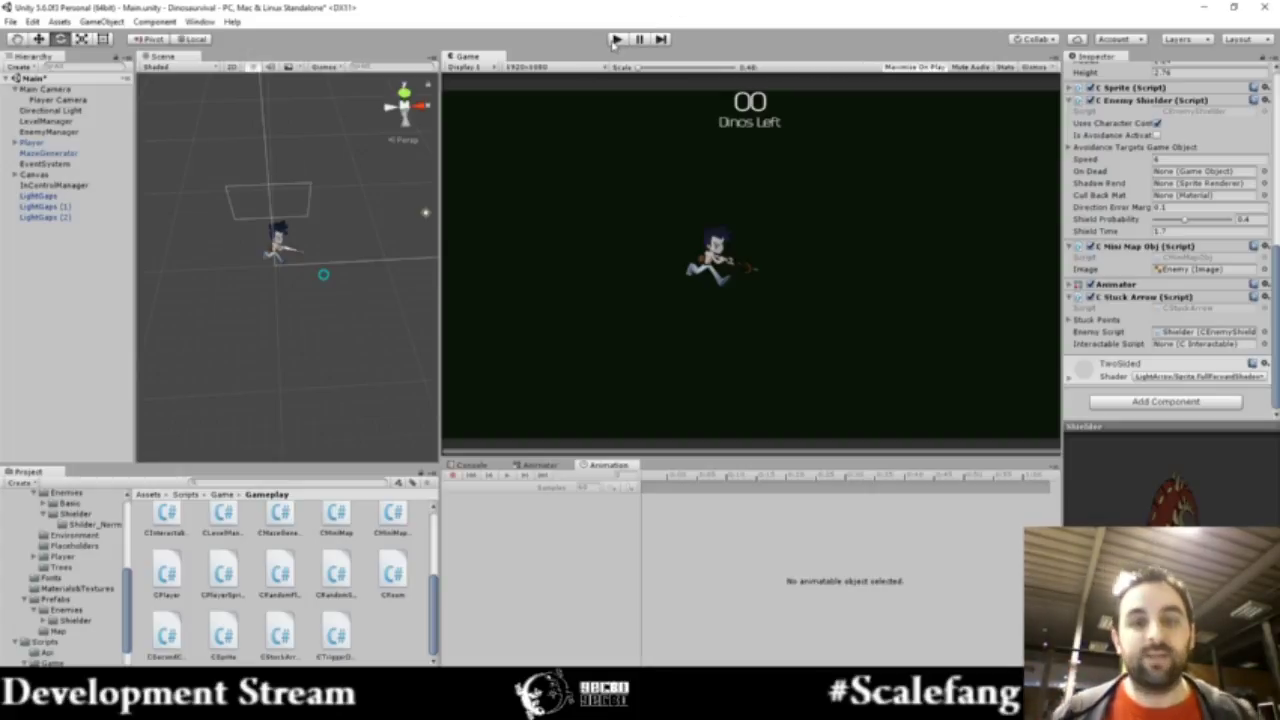
- Enter Play mode, run the hero through the forest and shoot the red dinosaur
{"action": "left_click", "coordinate": [616, 40]}
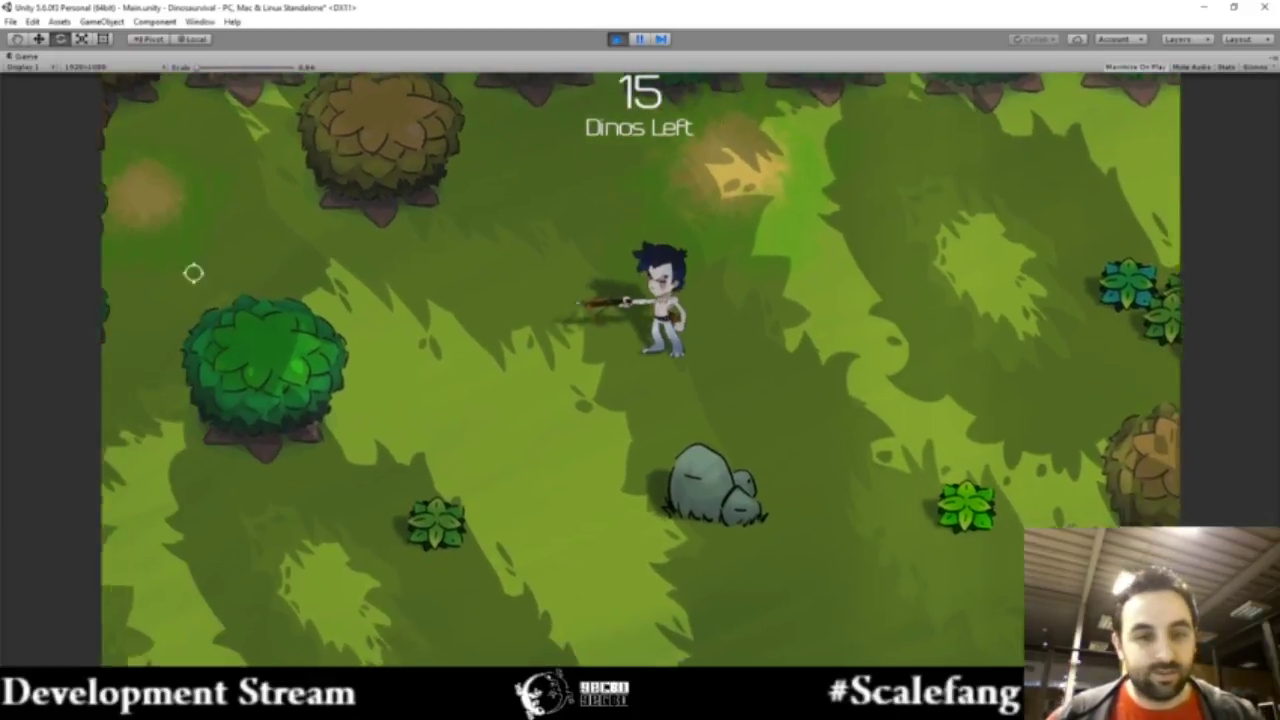
{"action": "key", "text": "d"}
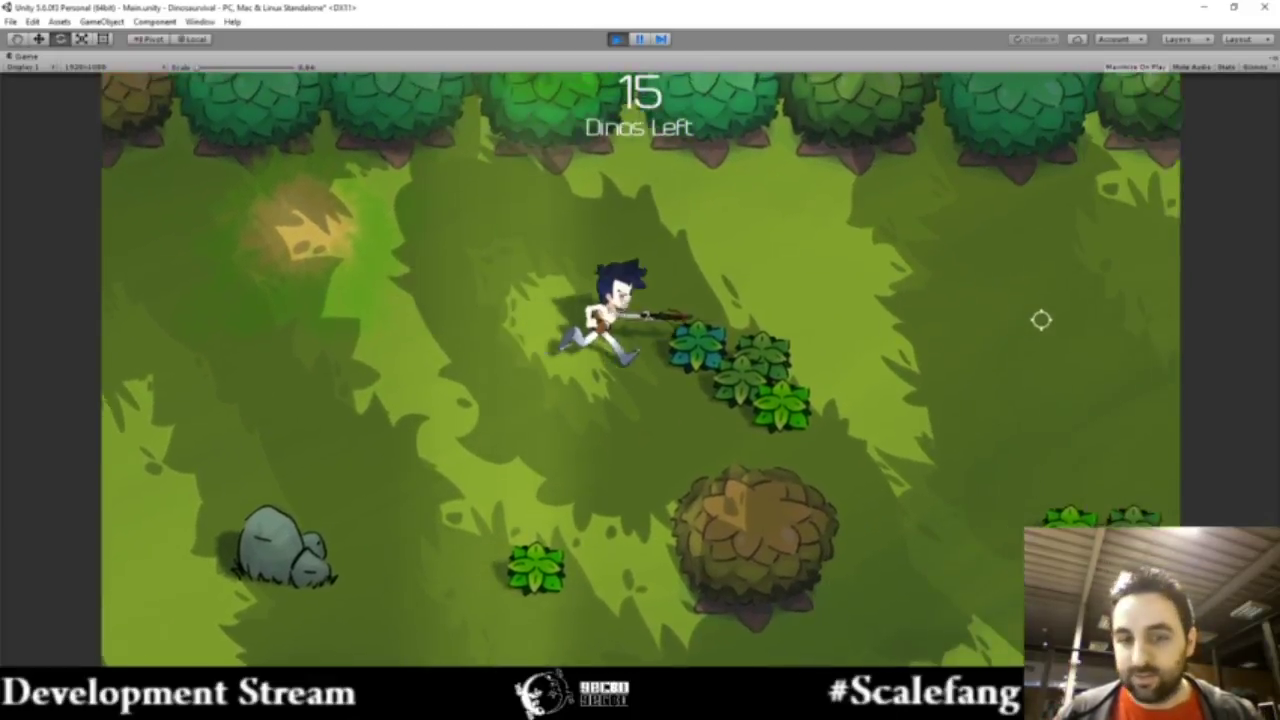
{"action": "key", "text": "s"}
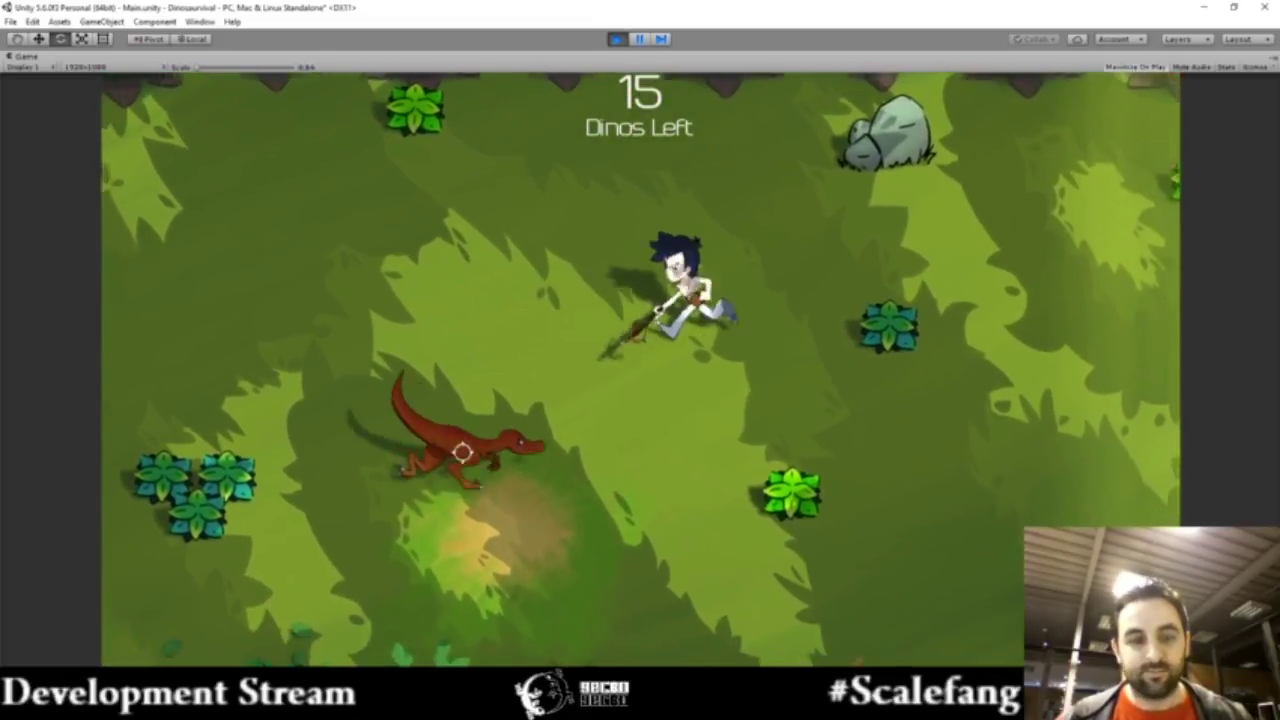
{"action": "left_click", "coordinate": [460, 449]}
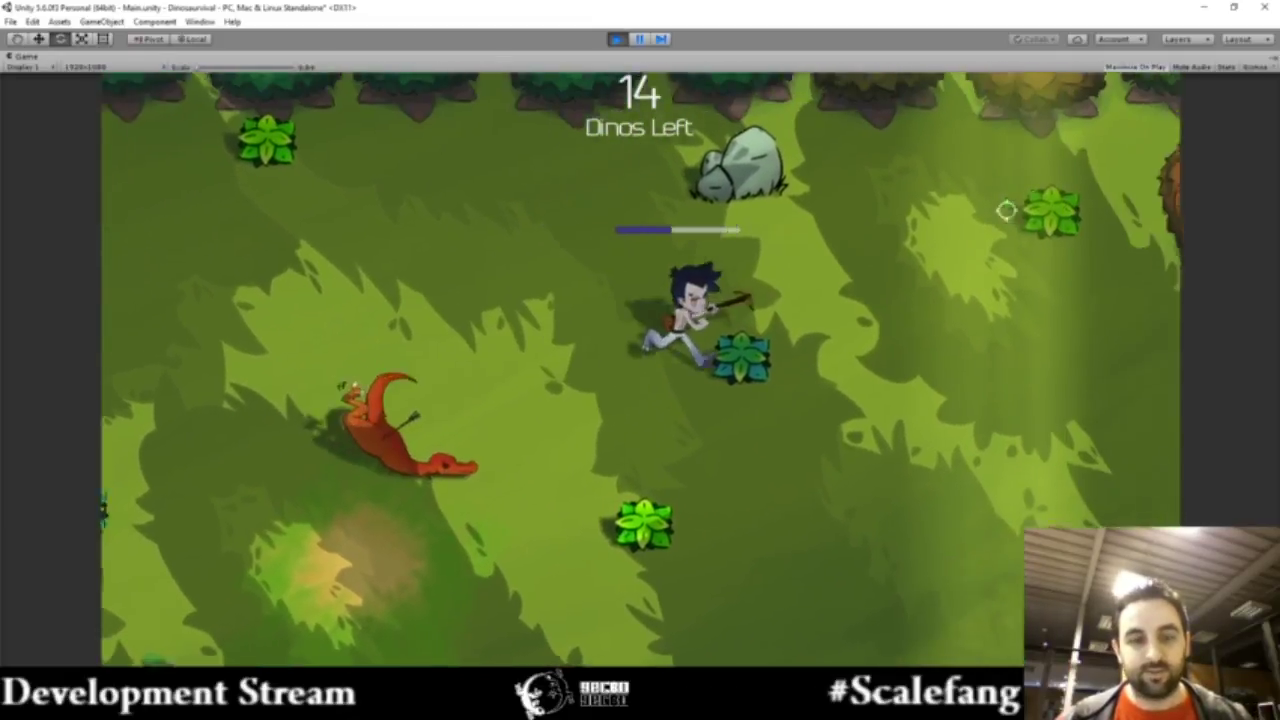
{"action": "key", "text": "d"}
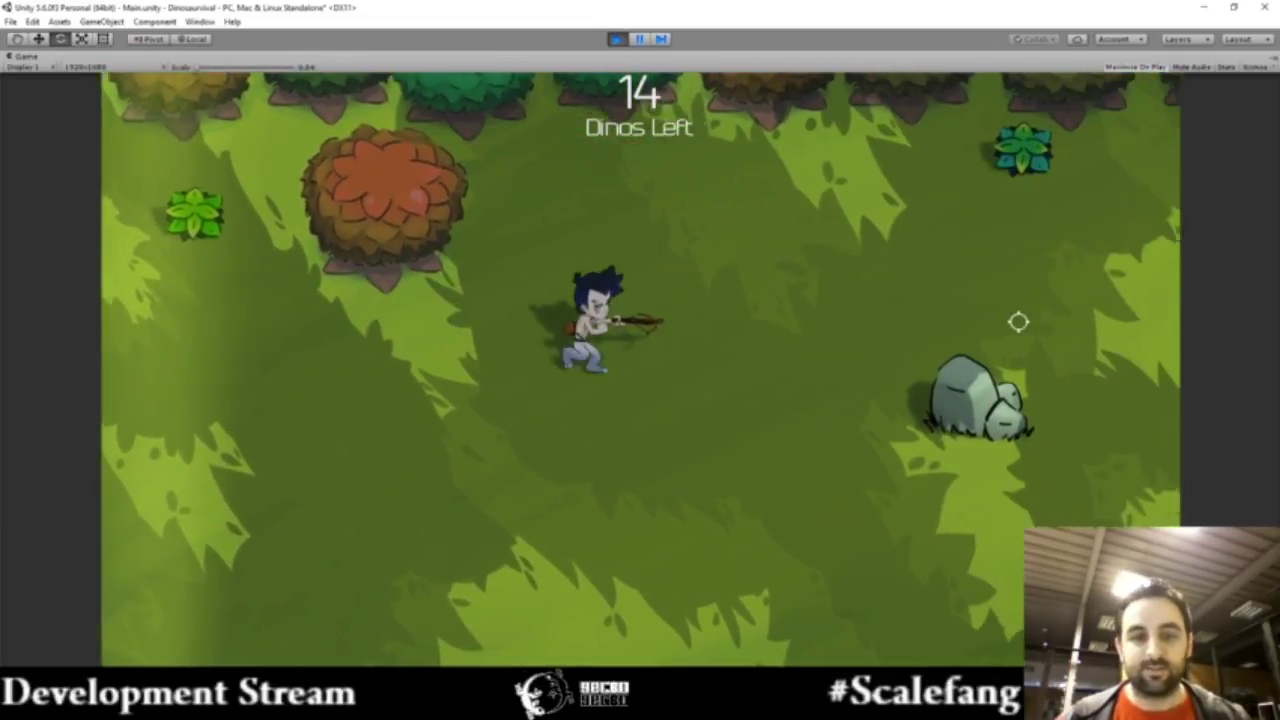
{"action": "key", "text": "w"}
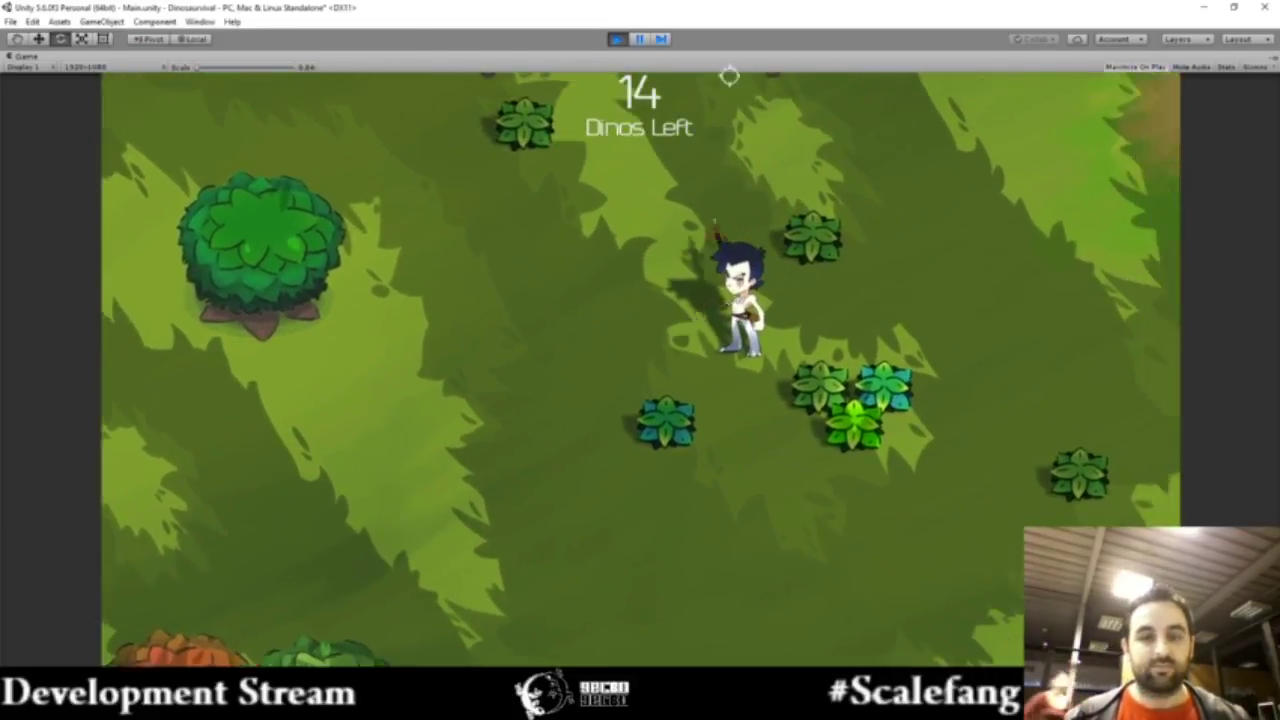
{"action": "key", "text": "d"}
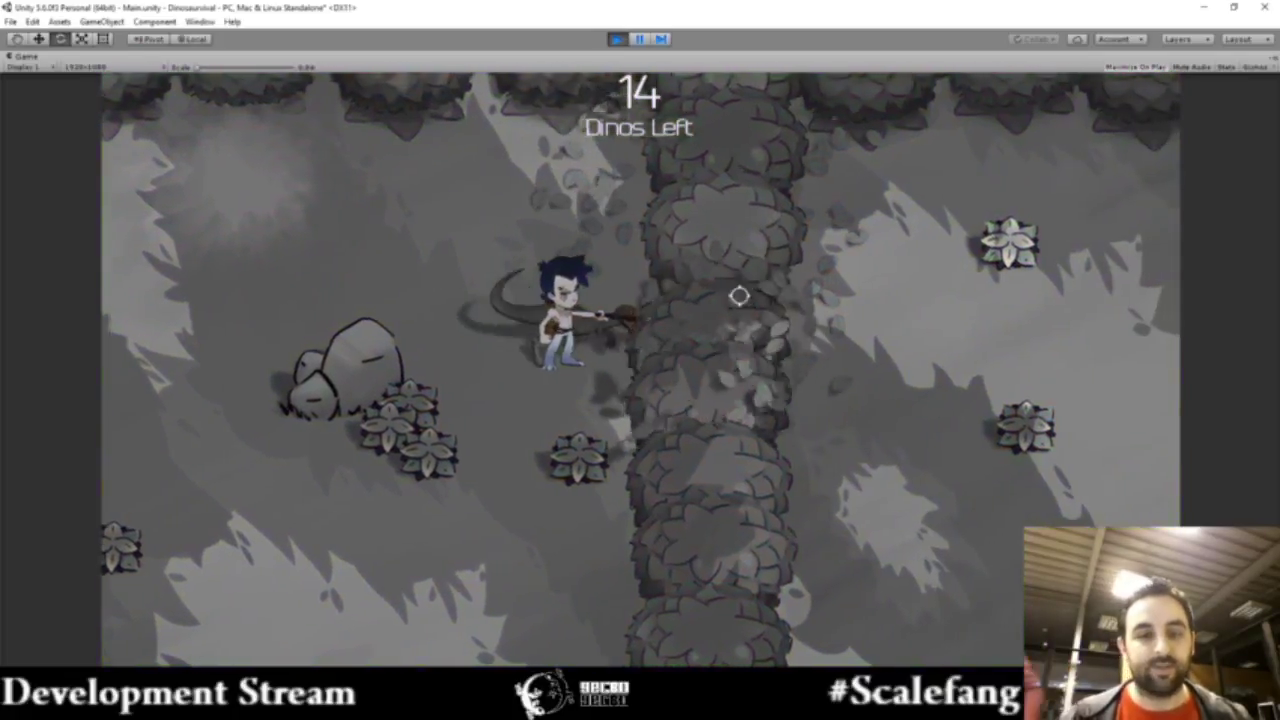
{"action": "key", "text": "Escape"}
- Restart after game over and run the hero toward the red dinosaur
{"action": "left_click", "coordinate": [706, 452]}
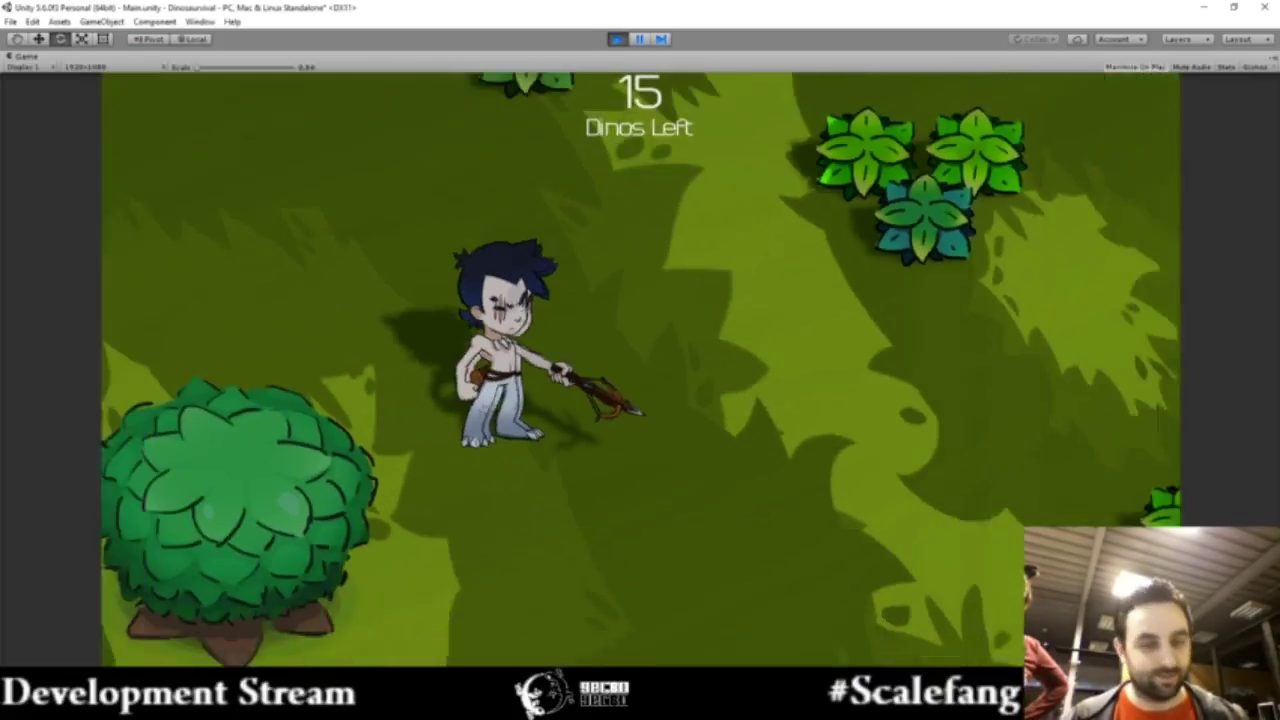
{"action": "key", "text": "s"}
{"action": "key", "text": "d"}
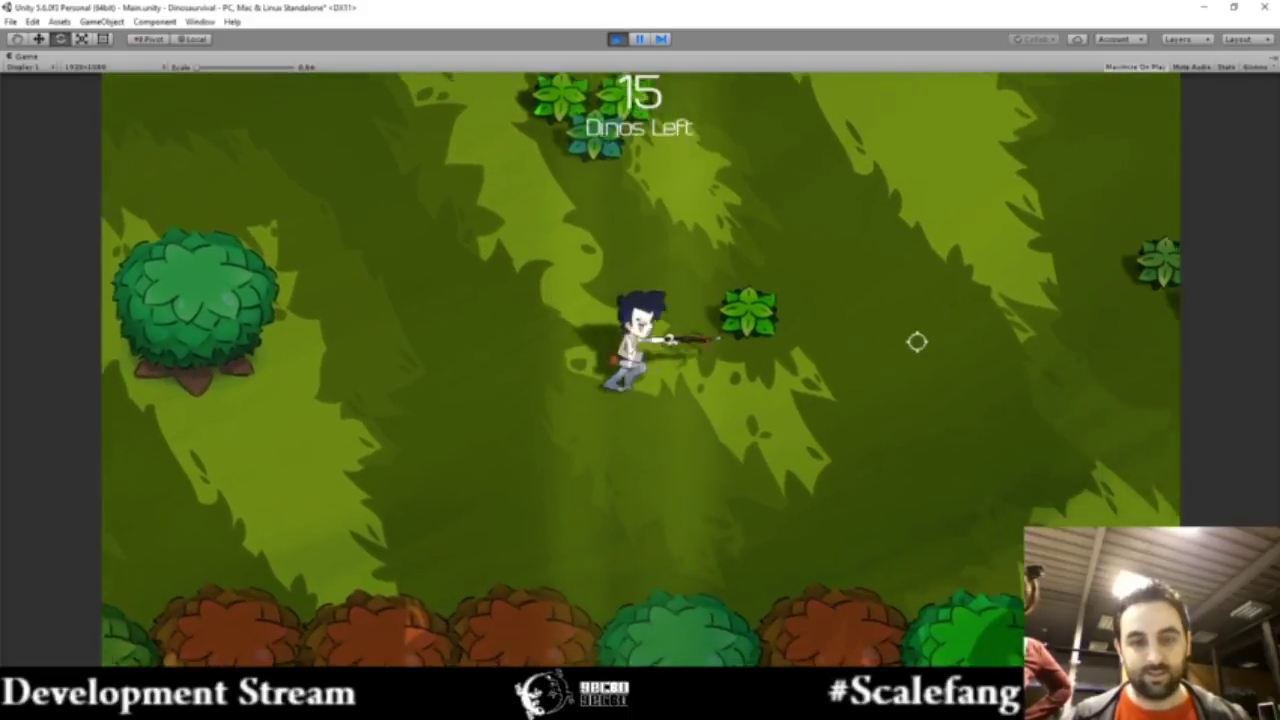
{"action": "key", "text": "d"}
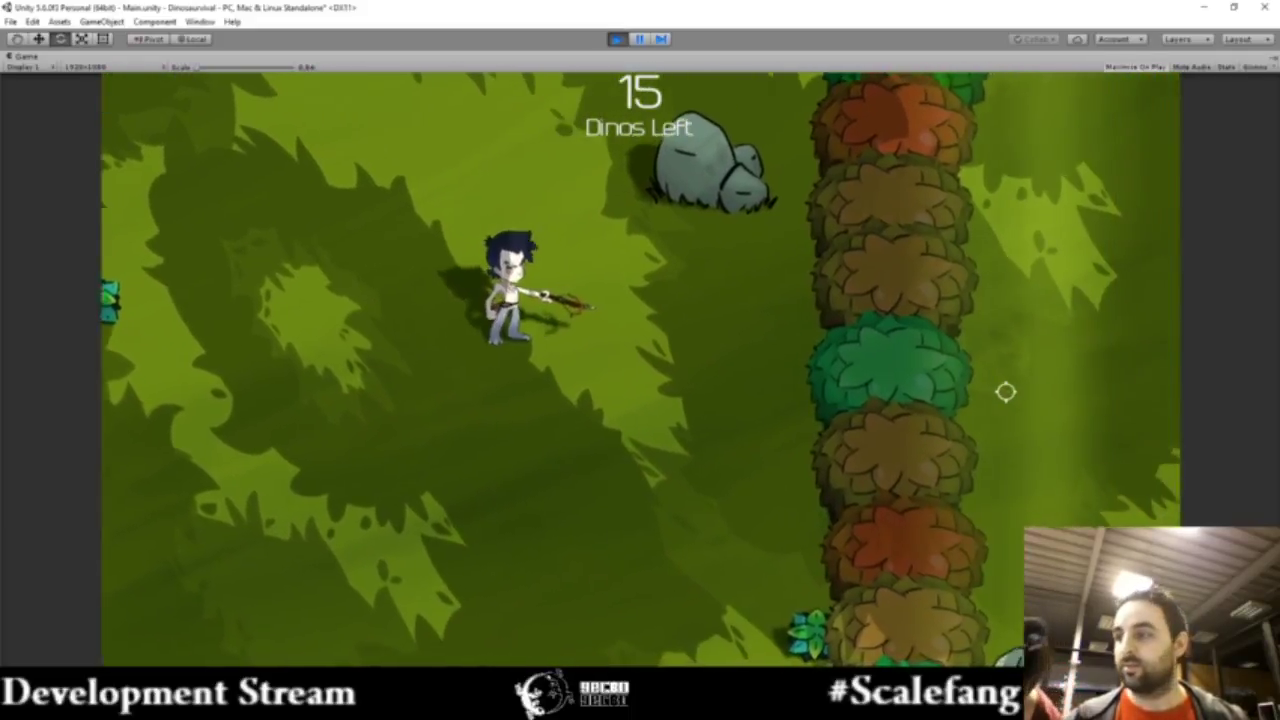
{"action": "key", "text": "a"}
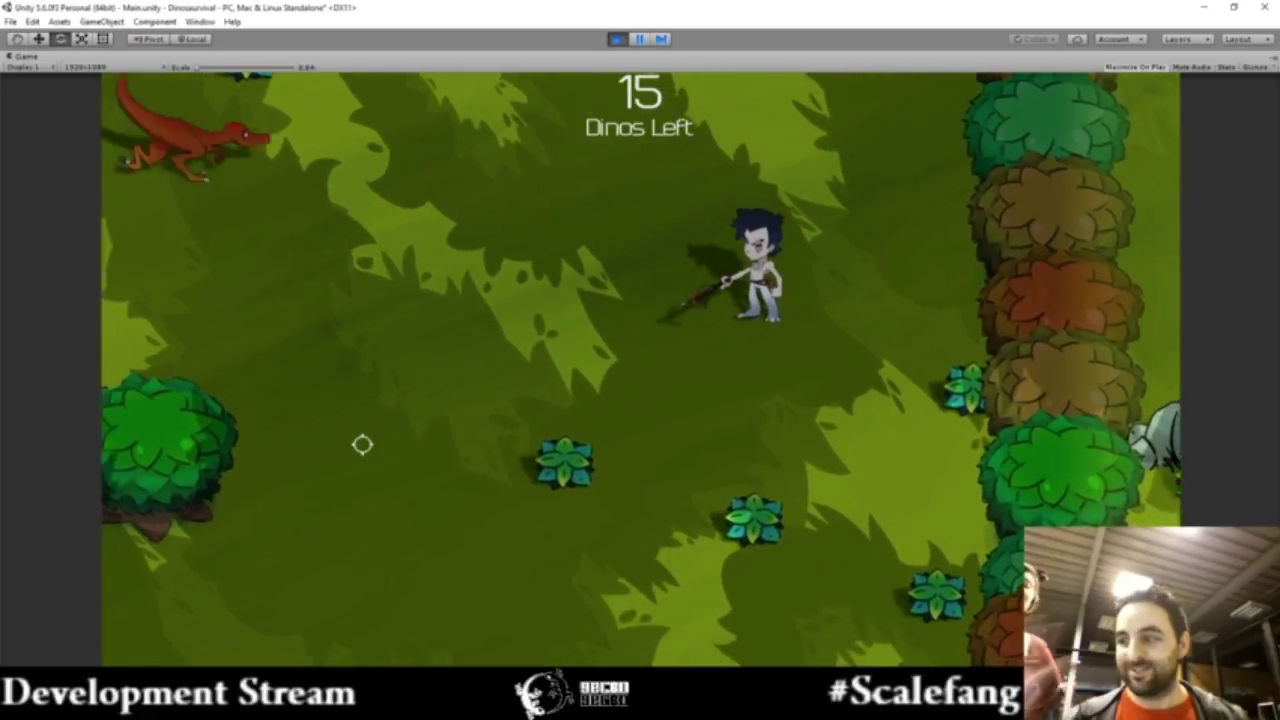
{"action": "key", "text": "s"}
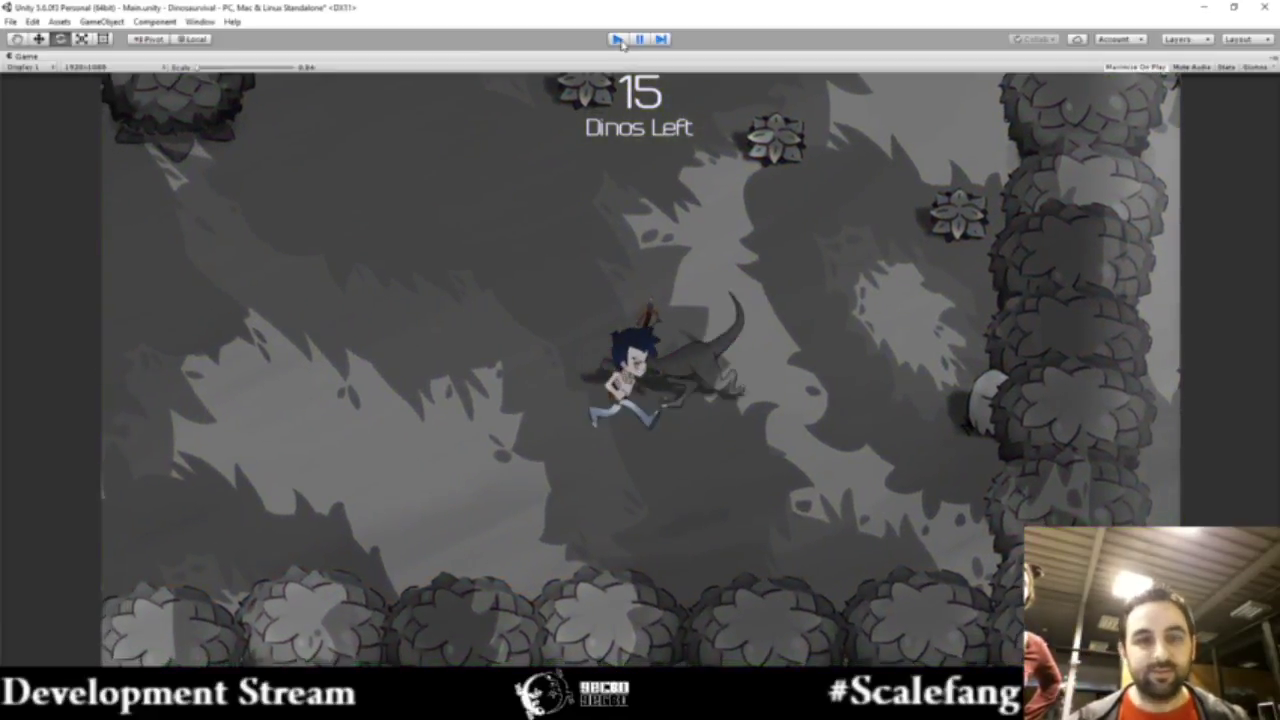
- Stop play, select EnemyManager and set Max Live Enemies to 10
{"action": "left_click", "coordinate": [618, 40]}
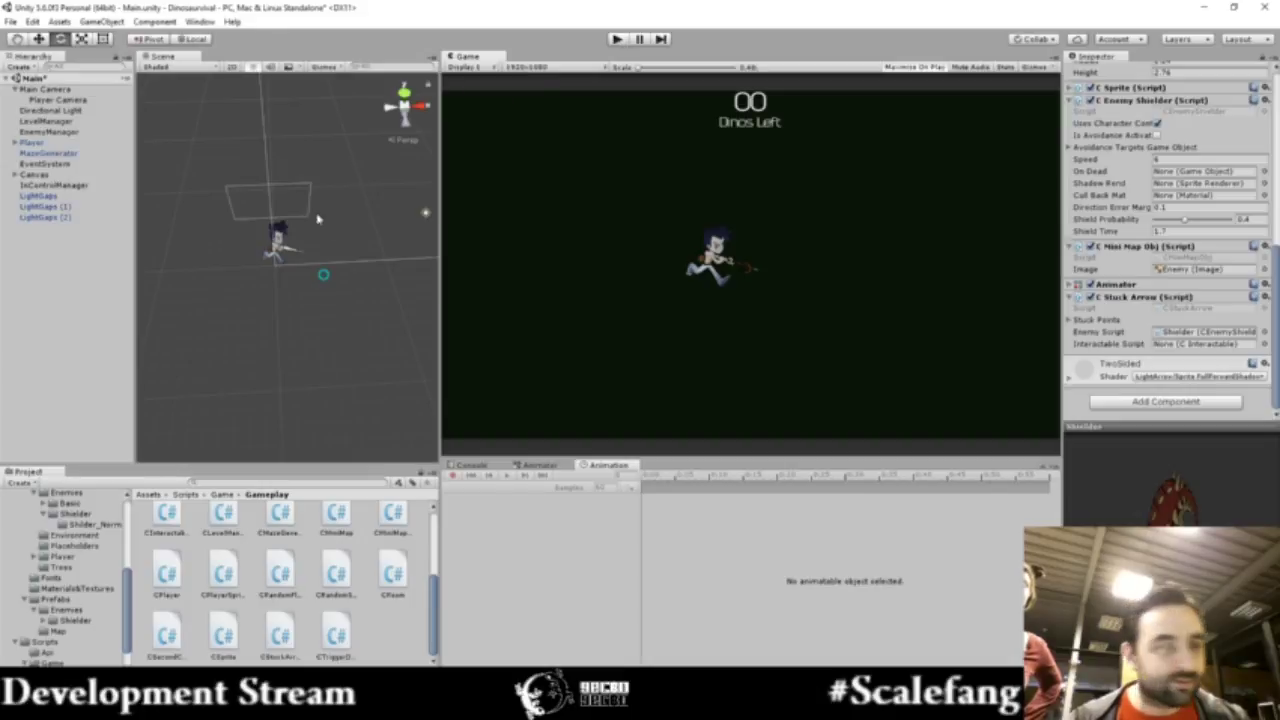
{"action": "left_click", "coordinate": [48, 132]}
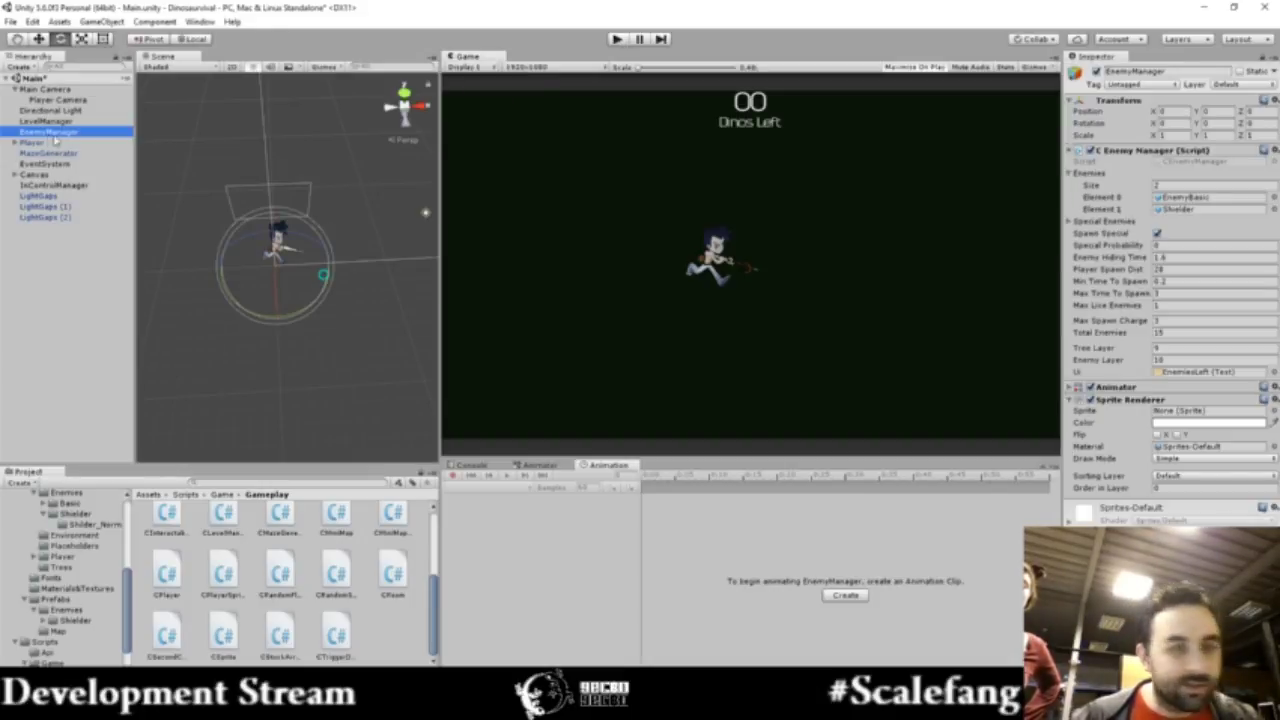
{"action": "left_click", "coordinate": [1184, 305]}
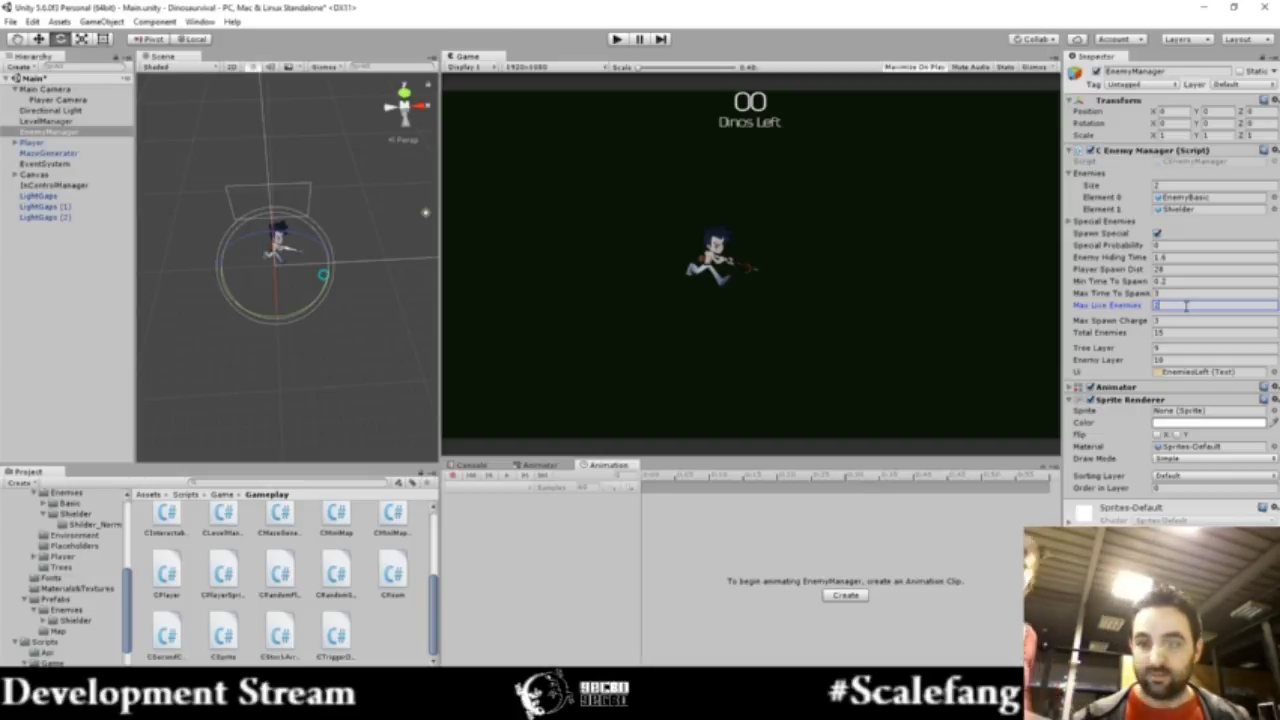
{"action": "key", "text": "BackSpace"}
{"action": "type", "text": "10"}
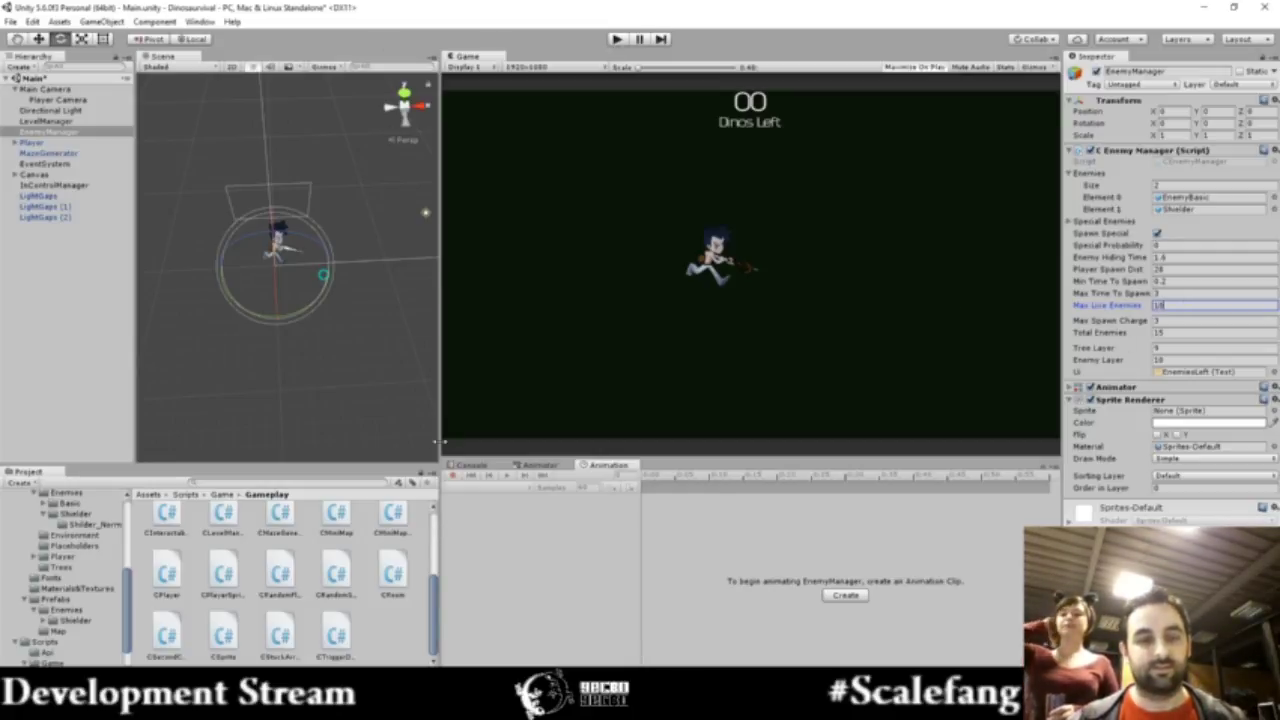
{"action": "left_click", "coordinate": [437, 457]}
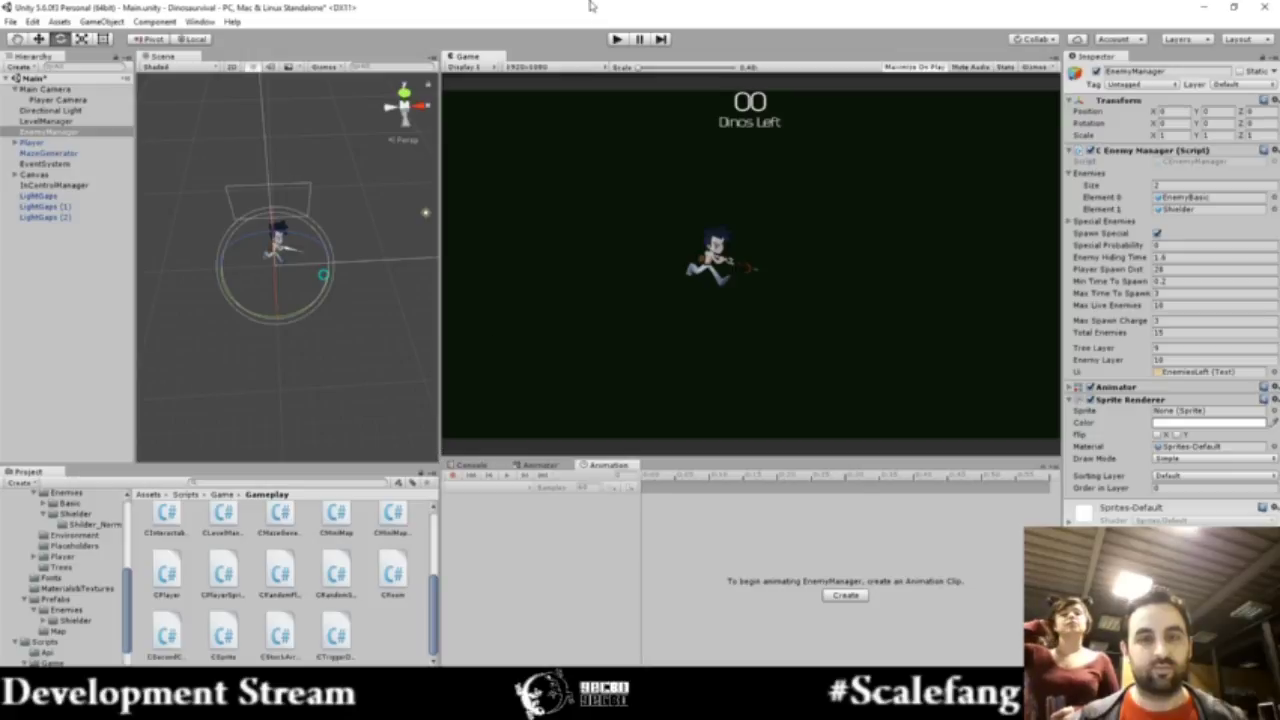
- Start a new playtest and run the hero right through the level
{"action": "left_click", "coordinate": [616, 39]}
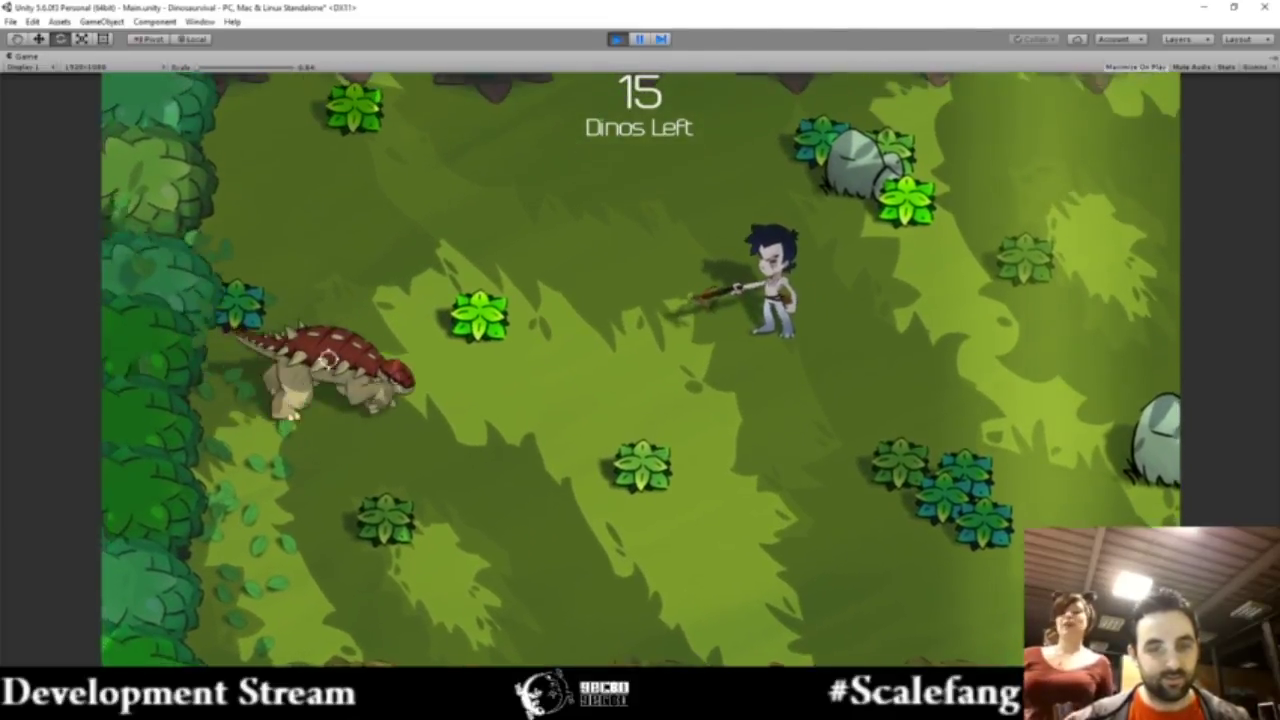
{"action": "key", "text": "a"}
{"action": "key", "text": "s"}
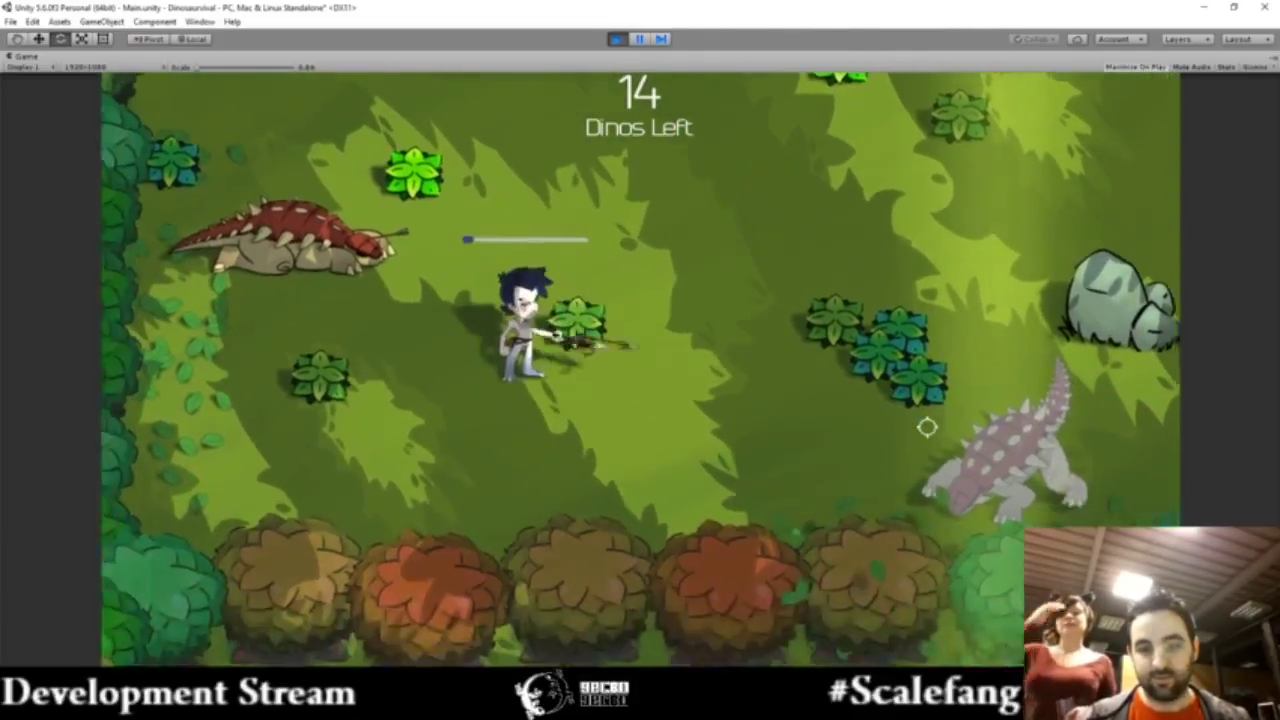
{"action": "key", "text": "d"}
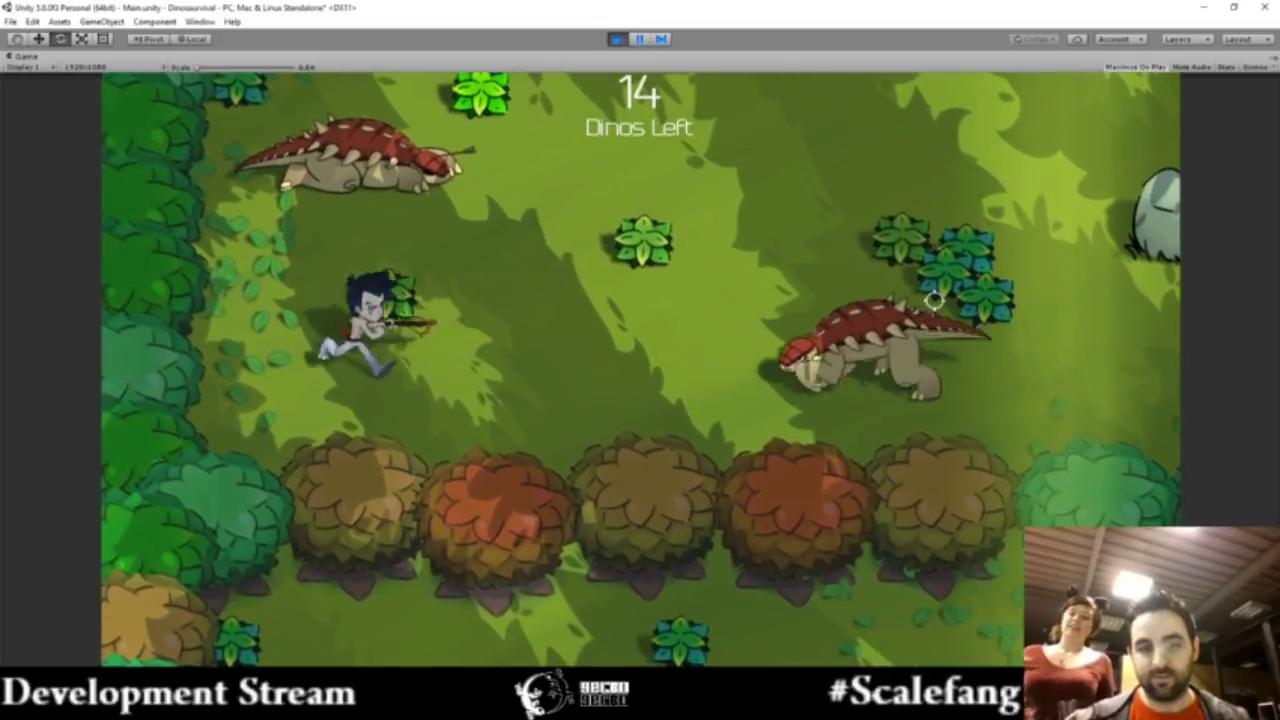
{"action": "key", "text": "d"}
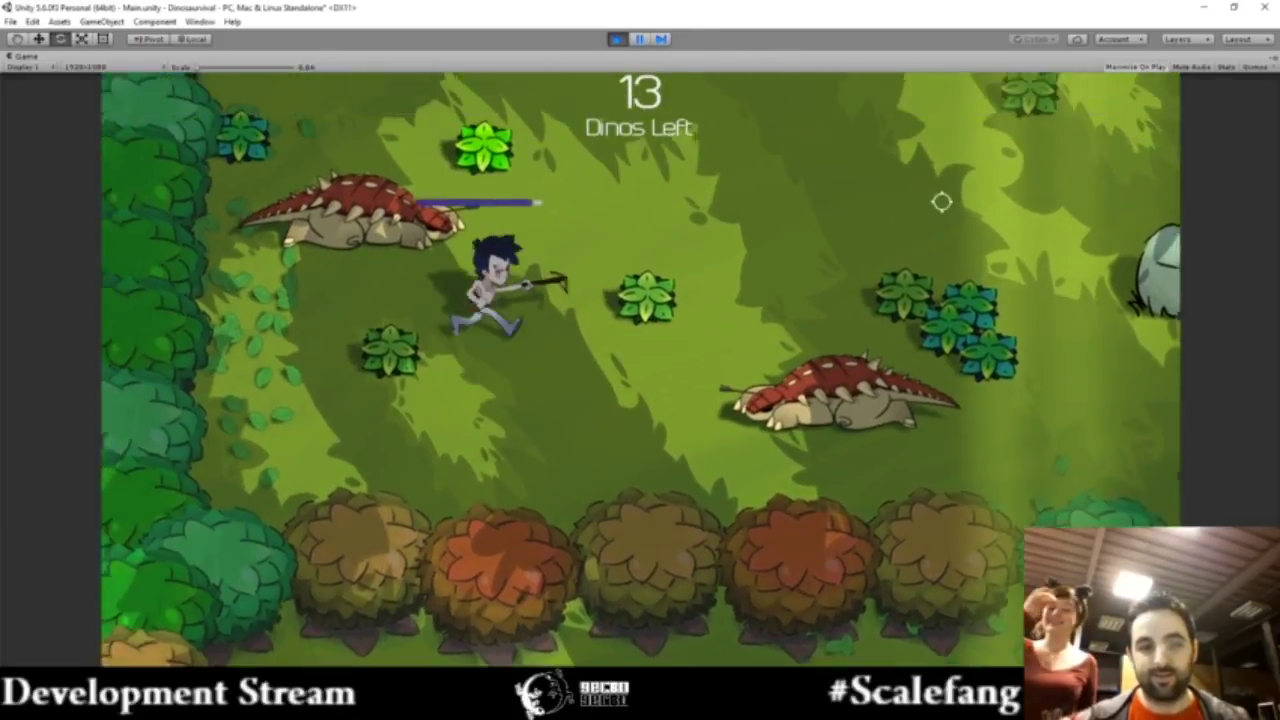
{"action": "key", "text": "w"}
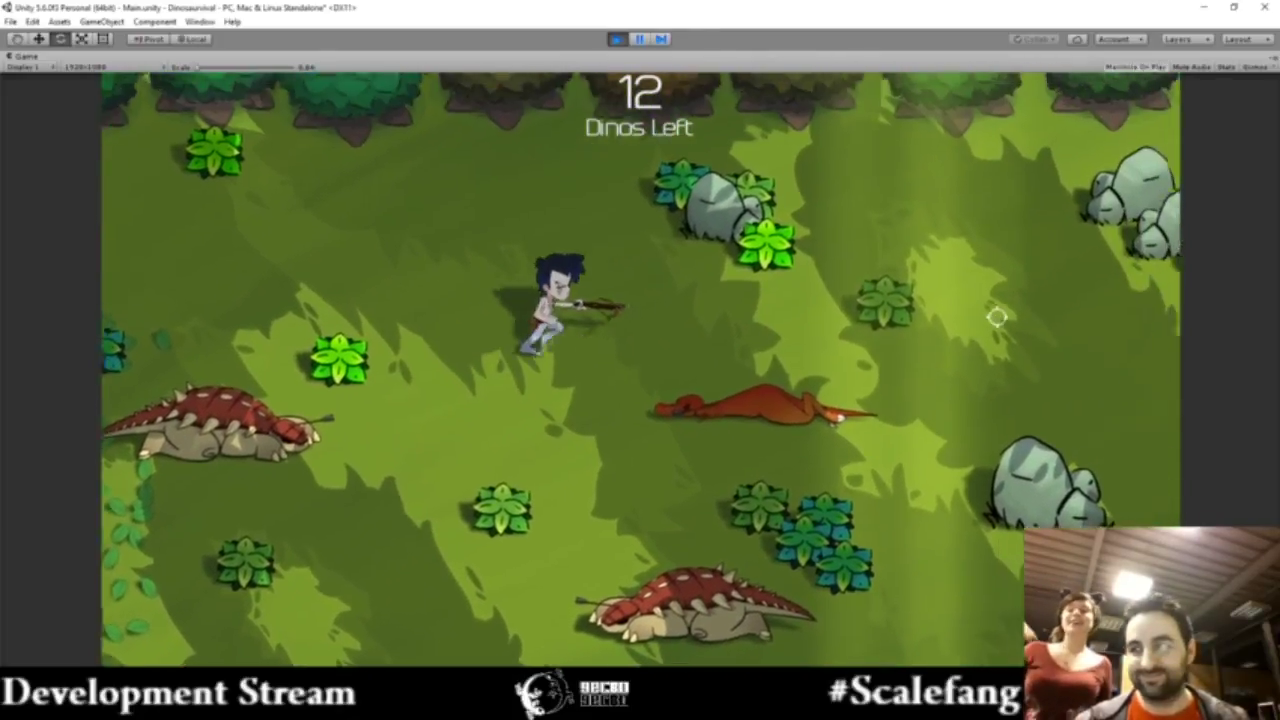
{"action": "key", "text": "d"}
{"action": "key", "text": "w"}
{"action": "key", "text": "d"}
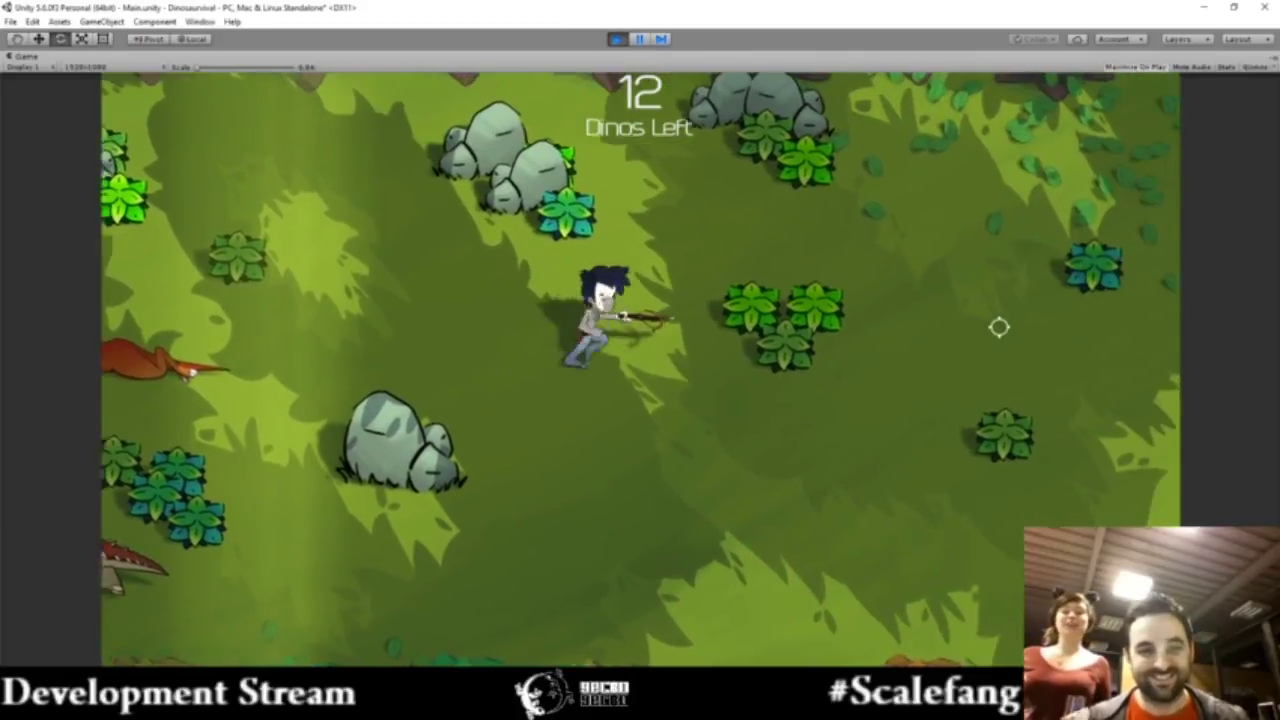
{"action": "key", "text": "d"}
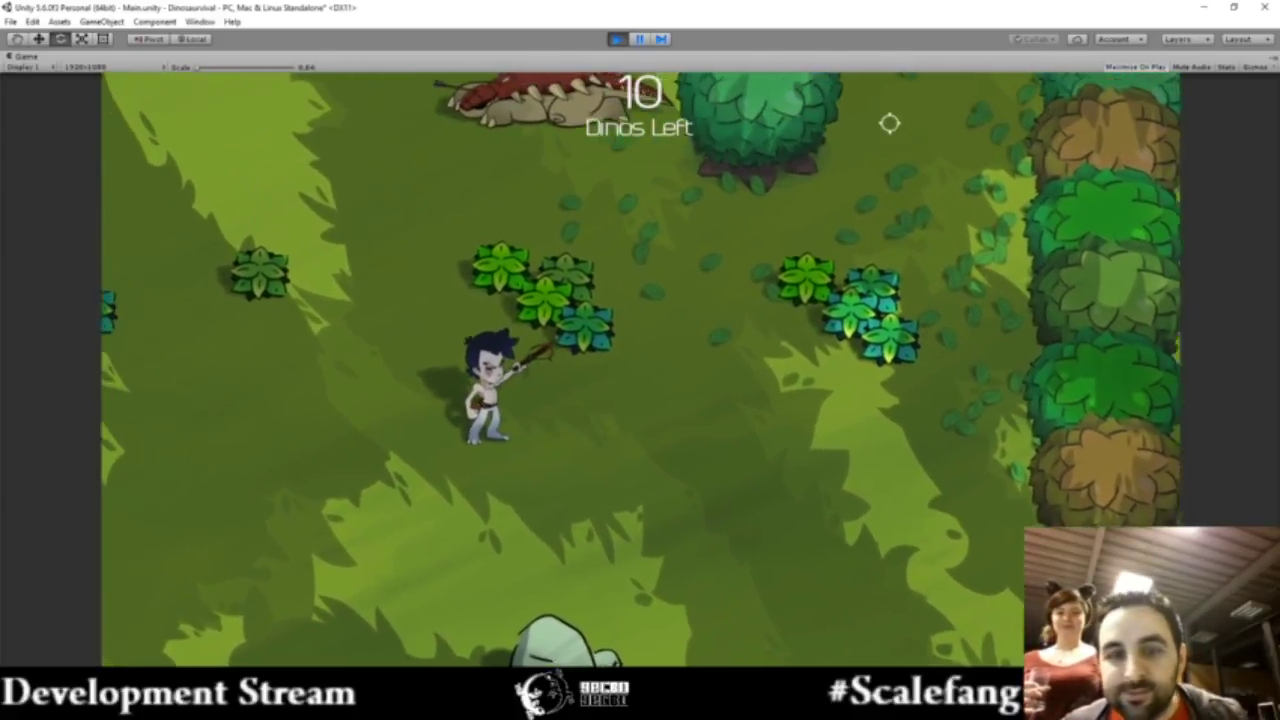
{"action": "key", "text": "d"}
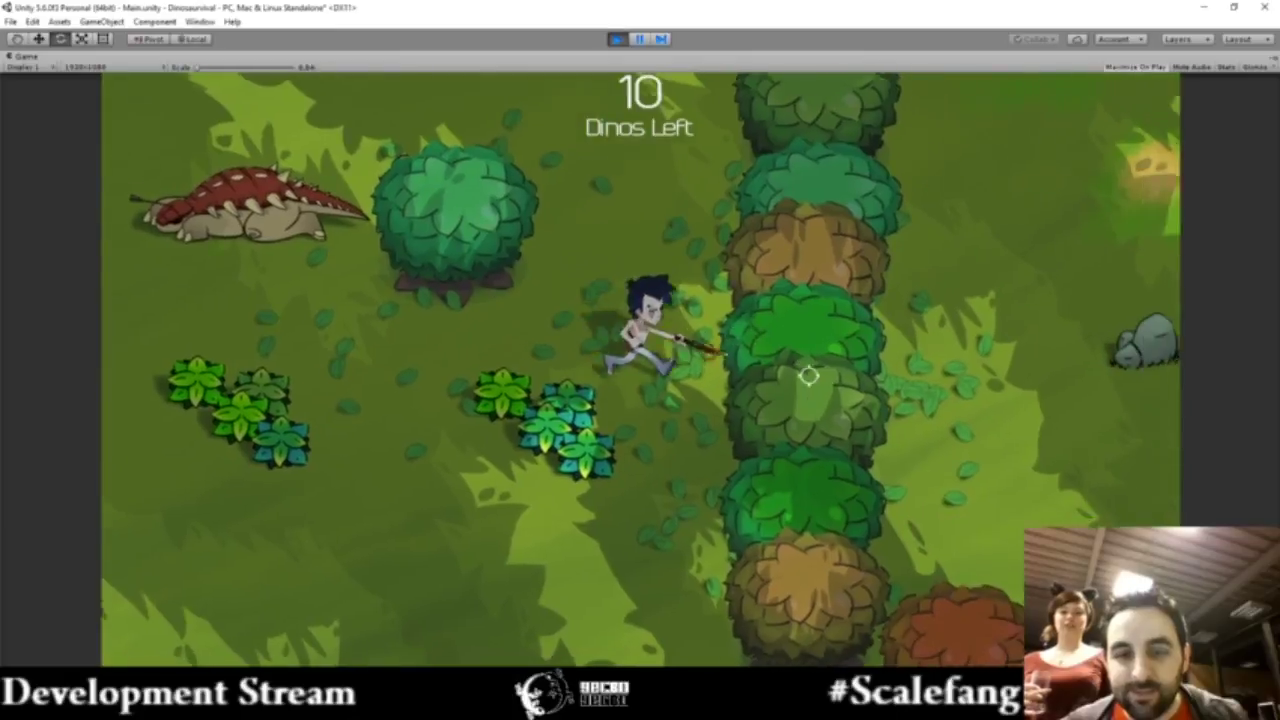
{"action": "key", "text": "s"}
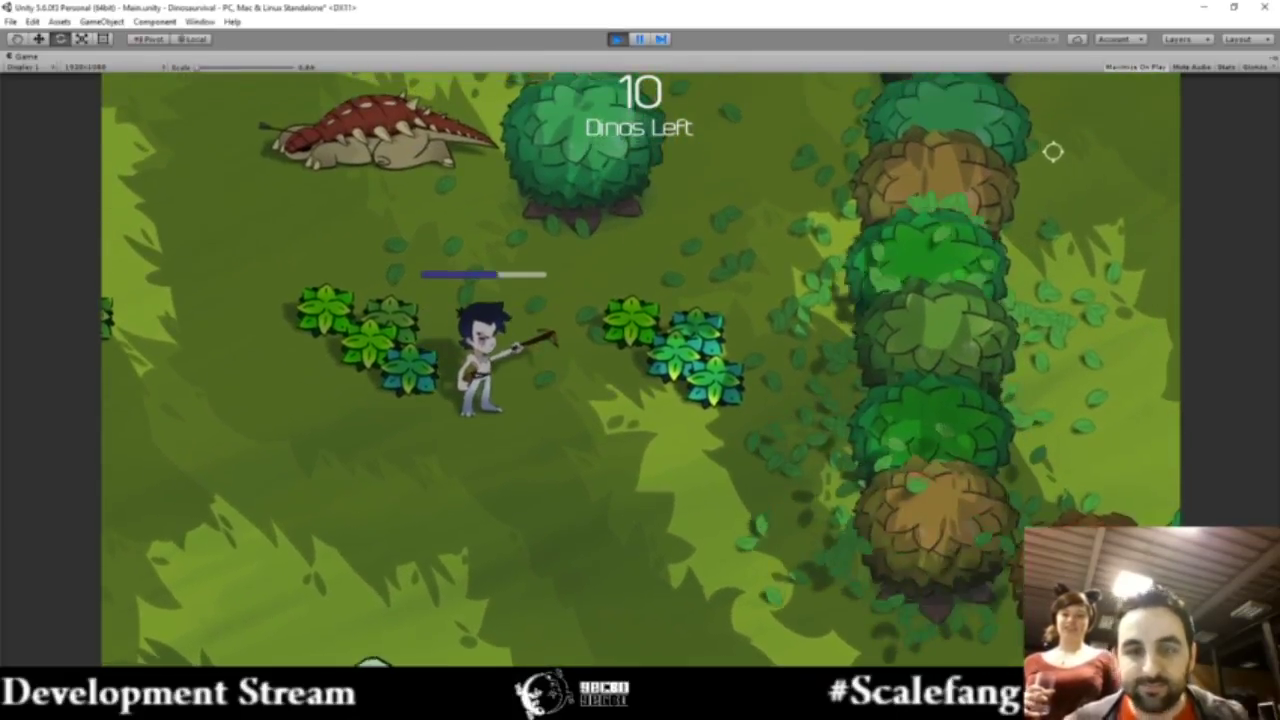
- Attack with the spear and keep running the hero around the jungle
{"action": "left_click", "coordinate": [1053, 140]}
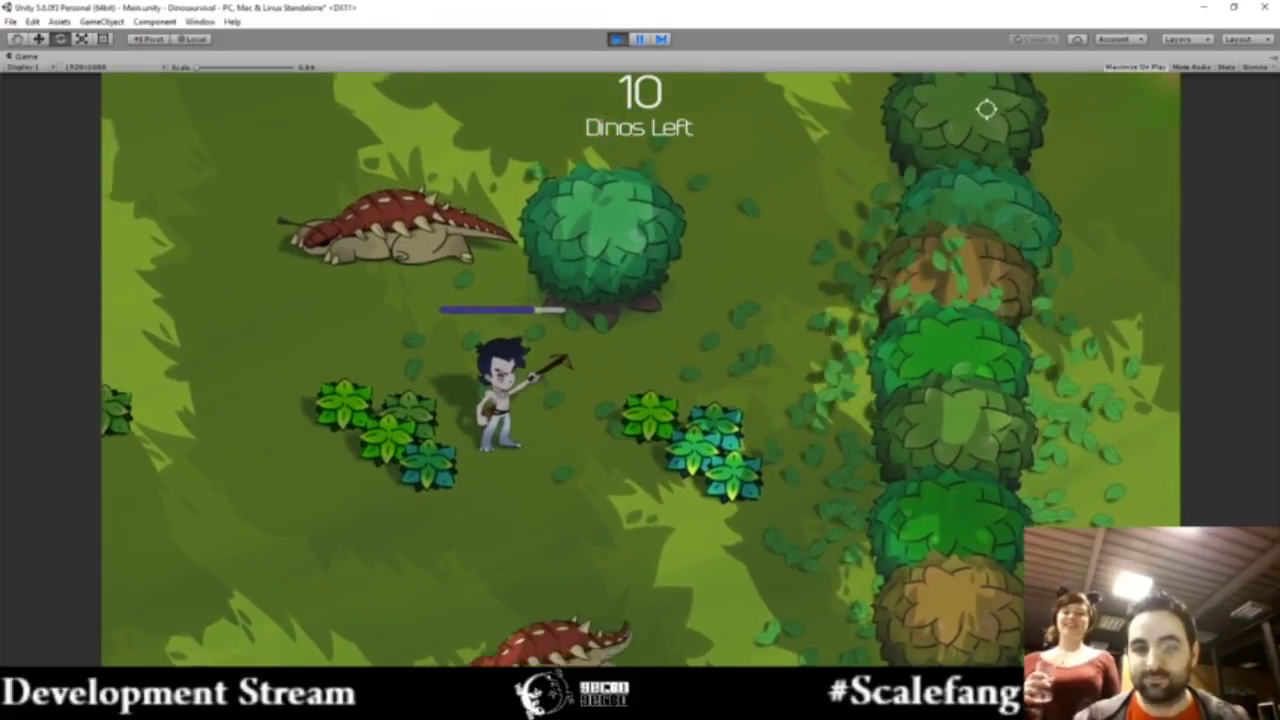
{"action": "key", "text": "a"}
{"action": "key", "text": "w"}
{"action": "key", "text": "a"}
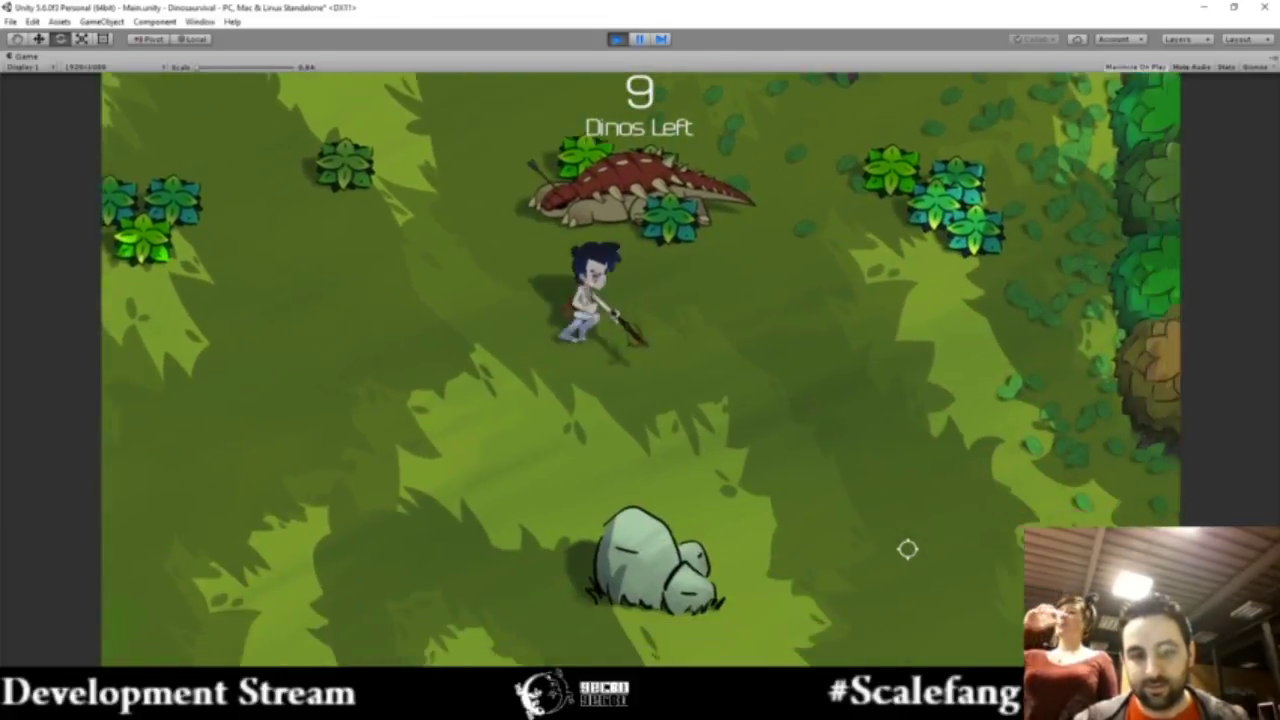
{"action": "key", "text": "d"}
{"action": "key", "text": "s"}
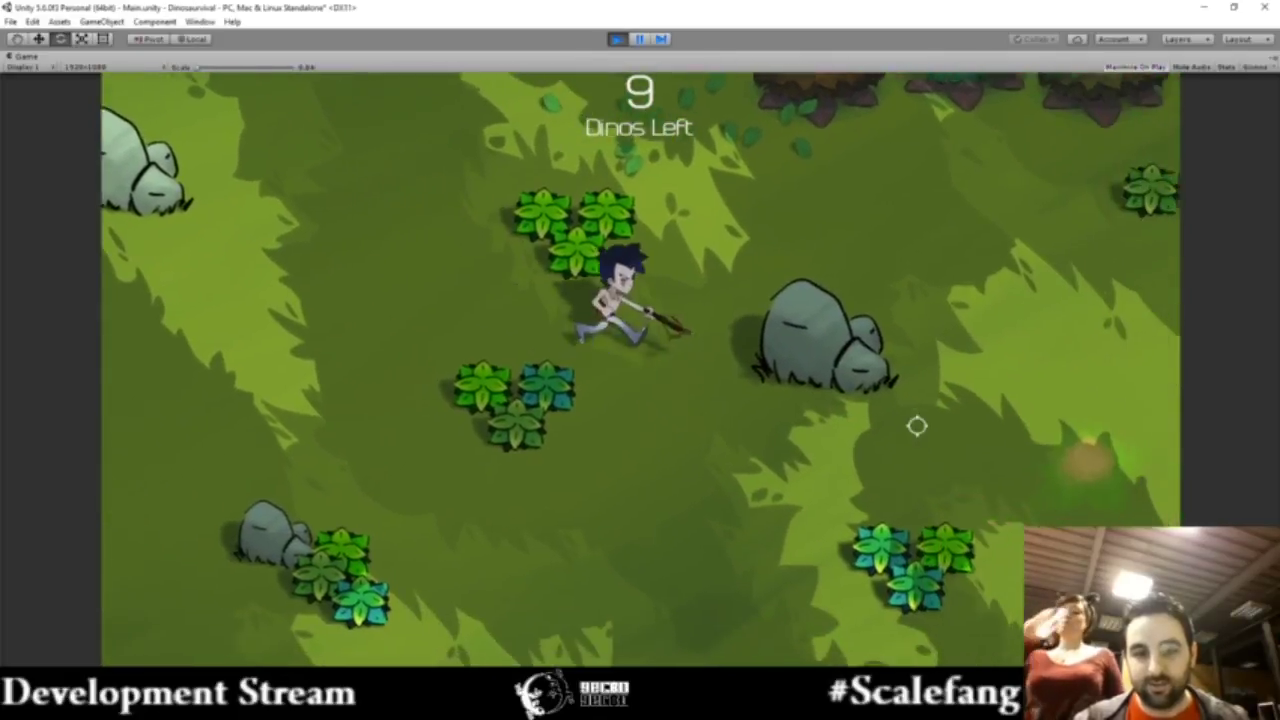
{"action": "key", "text": "d"}
{"action": "key", "text": "s"}
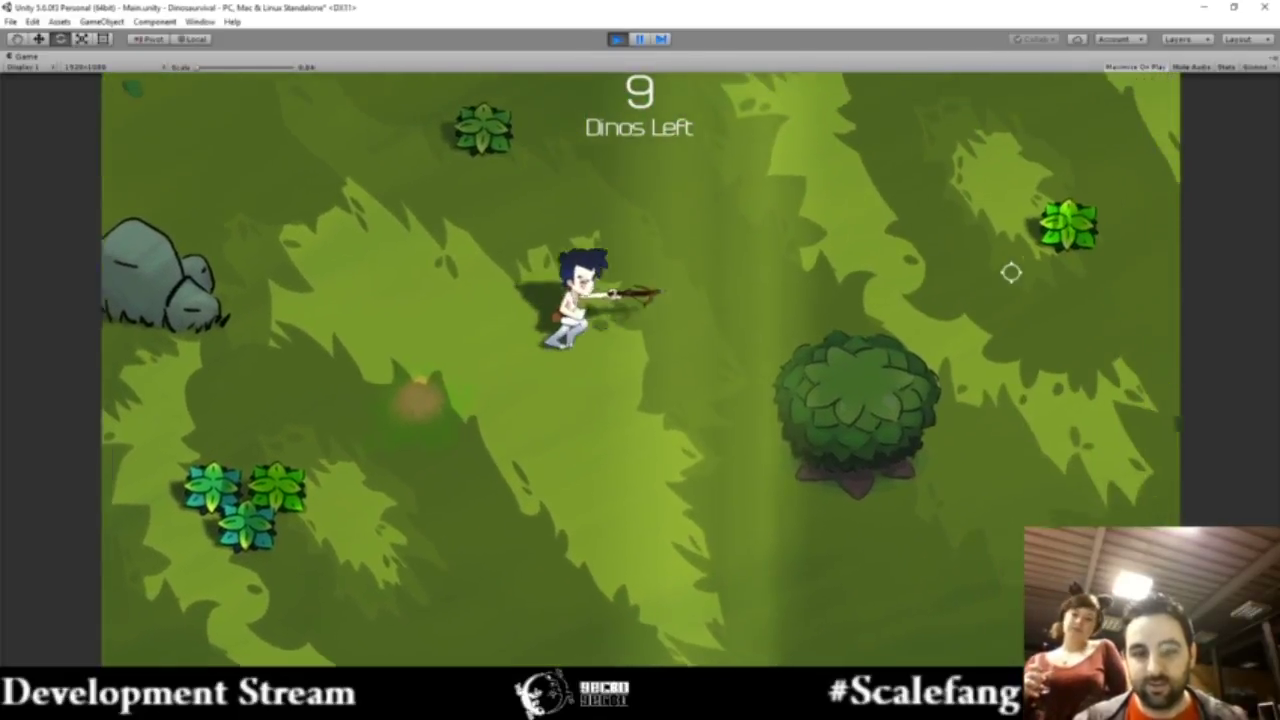
{"action": "key", "text": "s"}
{"action": "key", "text": "d"}
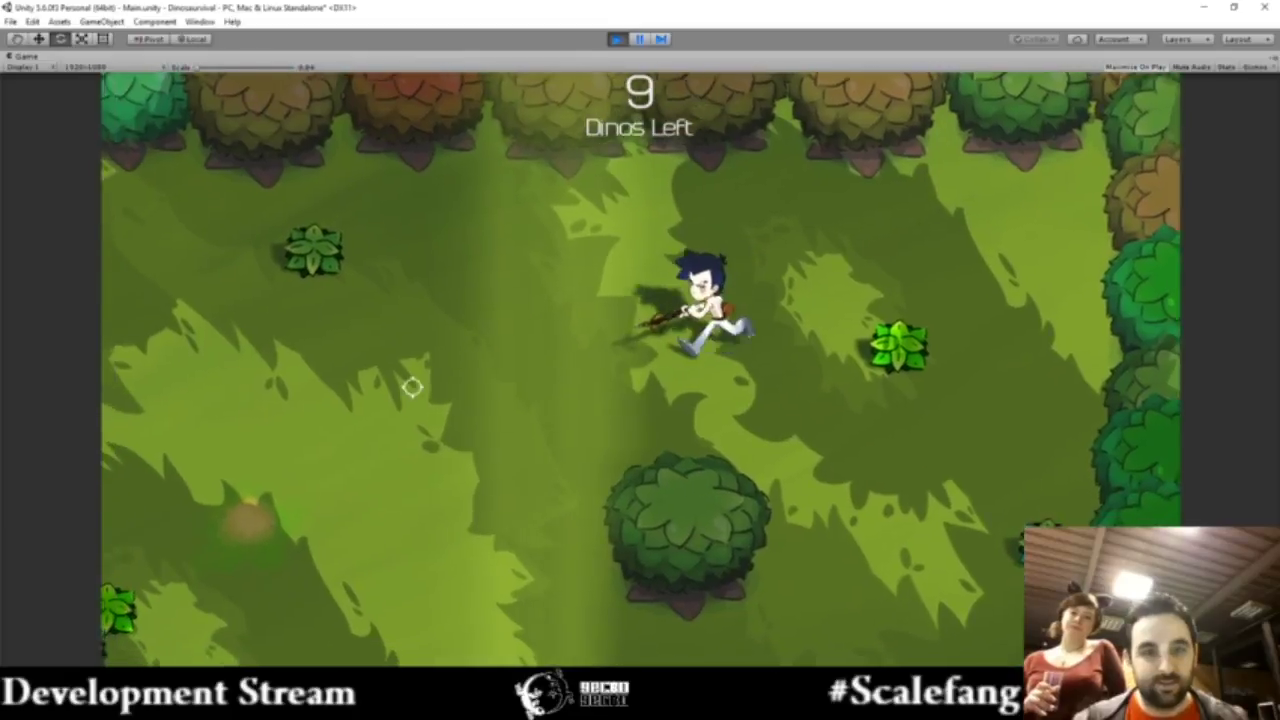
{"action": "key", "text": "s"}
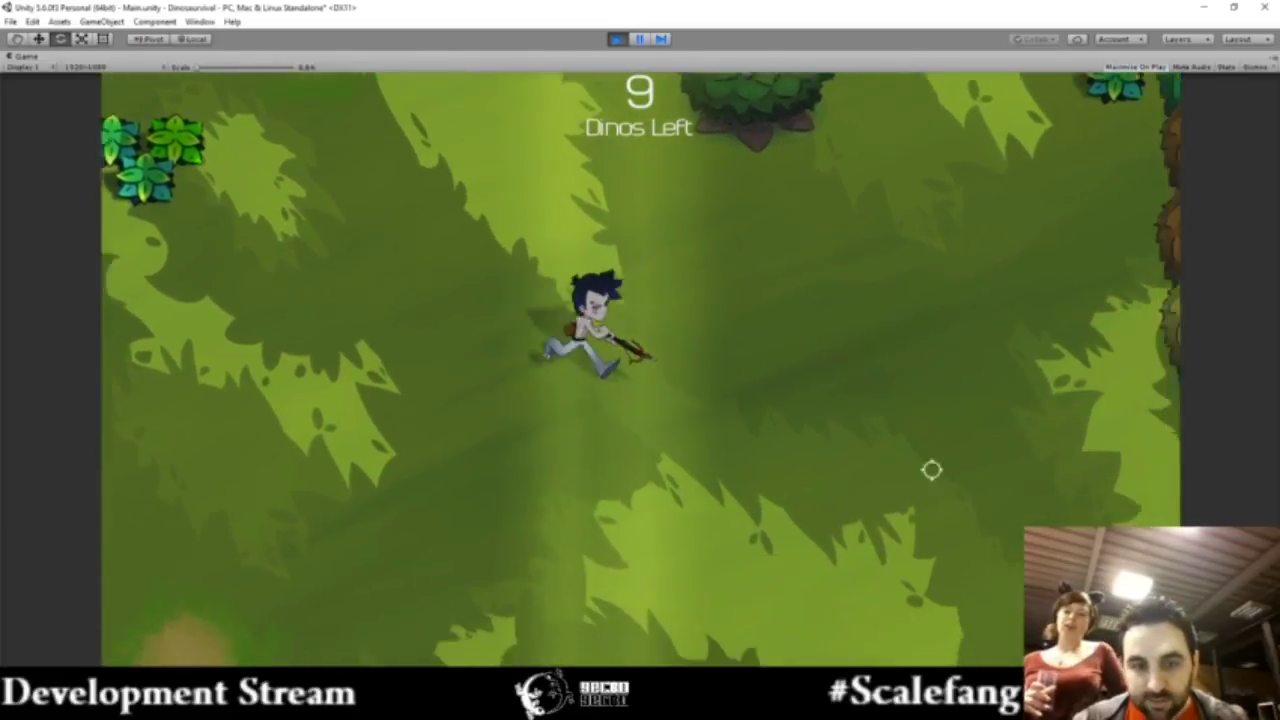
{"action": "key", "text": "s"}
{"action": "key", "text": "d"}
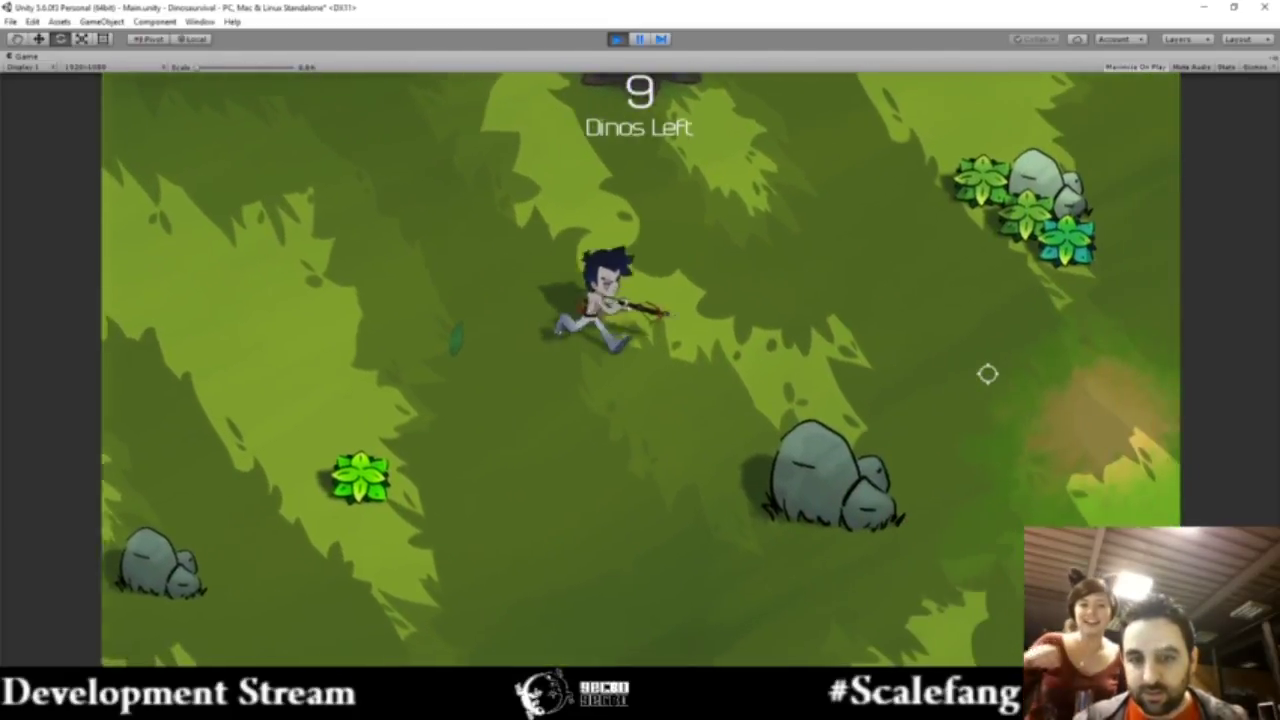
{"action": "key", "text": "a"}
{"action": "key", "text": "w"}
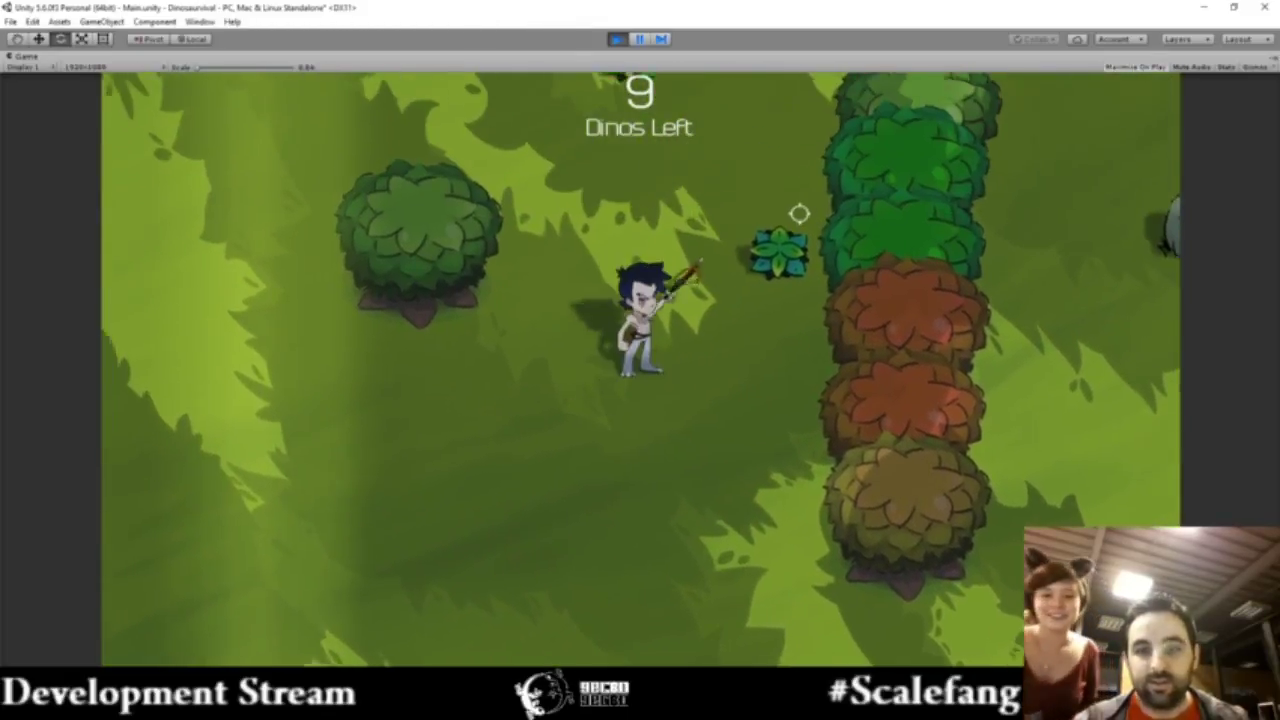
{"action": "key", "text": "d"}
{"action": "key", "text": "w"}
{"action": "key", "text": "a"}
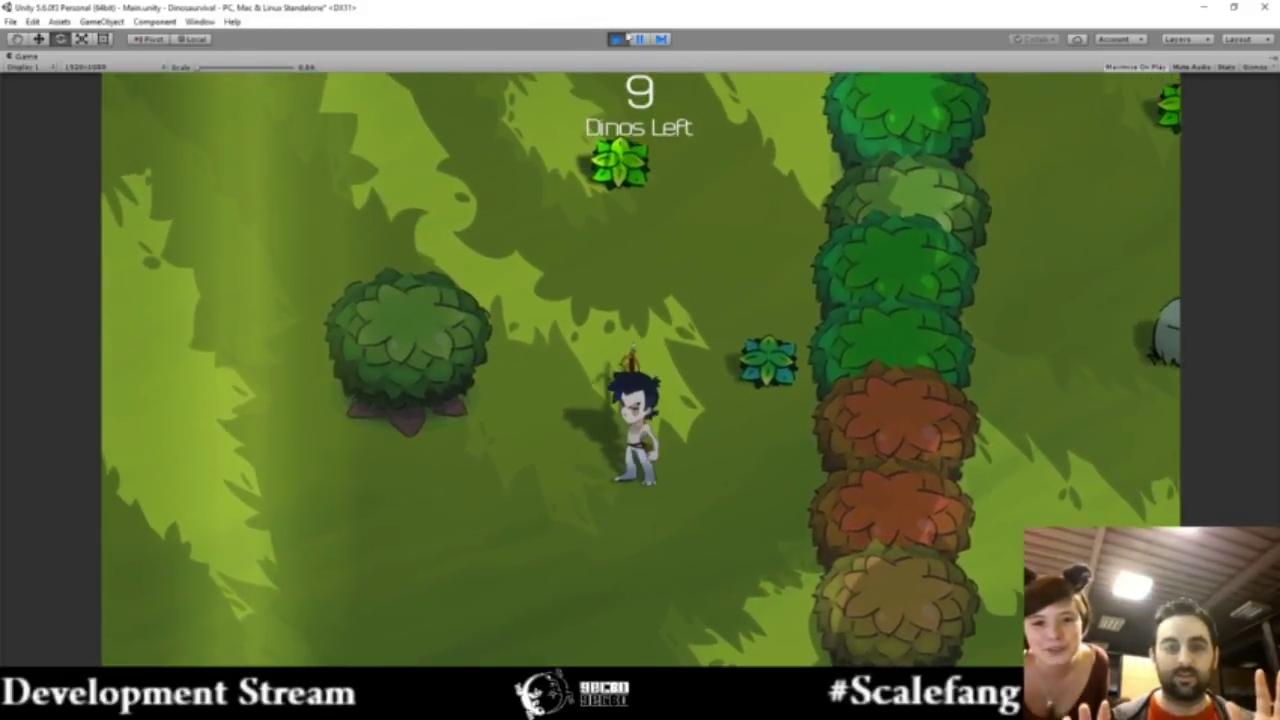
- Stop the game, set Player Camera's Culling Mask to Nothing, and play again
{"action": "left_click", "coordinate": [617, 40]}
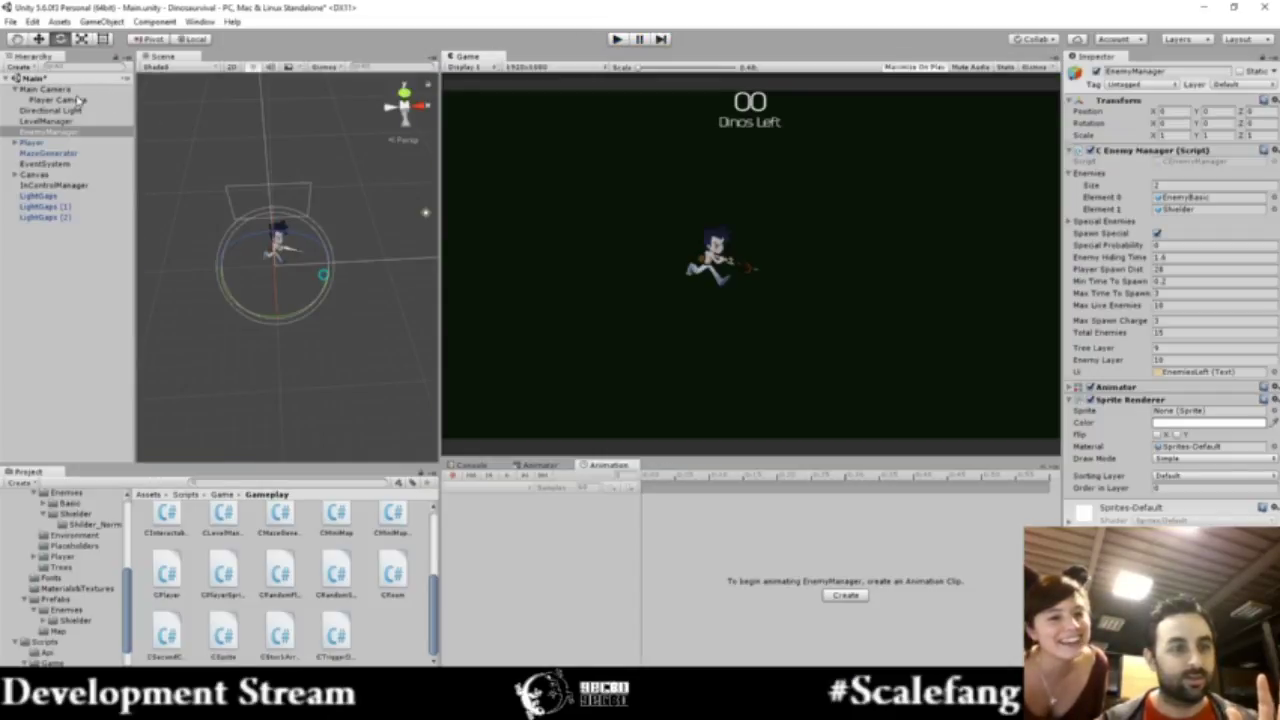
{"action": "left_click", "coordinate": [1195, 173]}
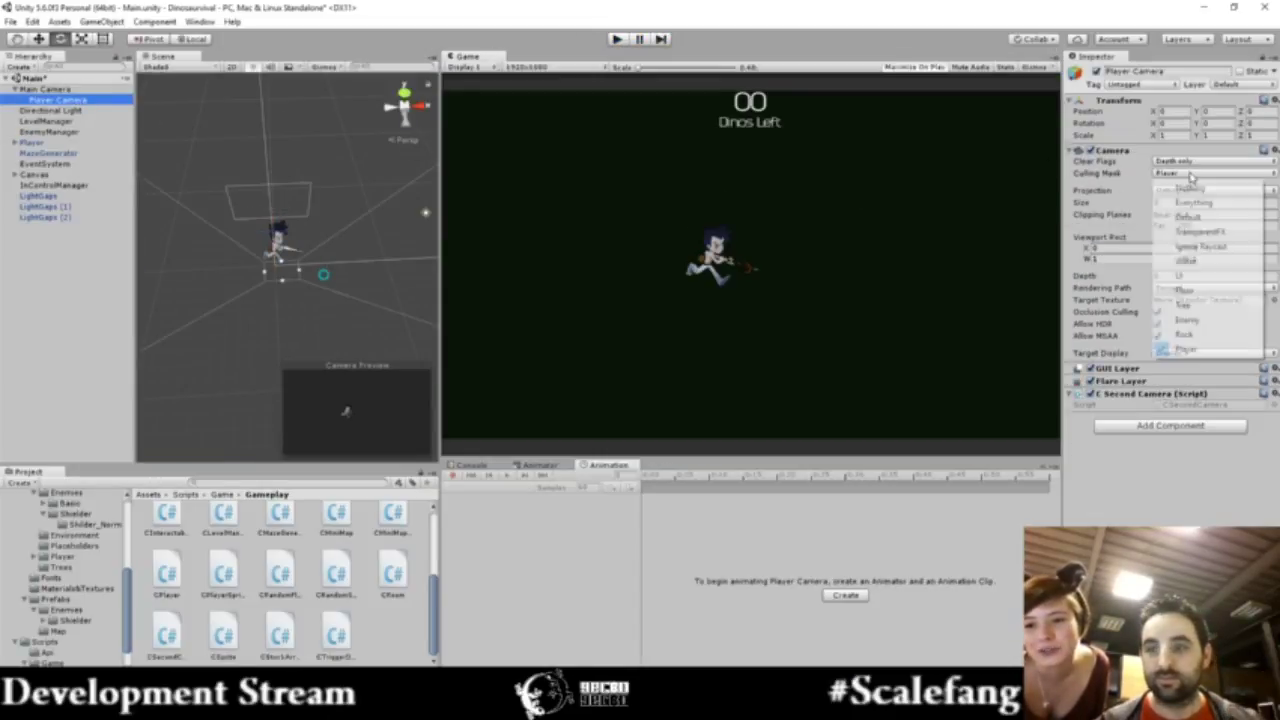
{"action": "left_click", "coordinate": [1190, 189]}
{"action": "left_click", "coordinate": [617, 40]}
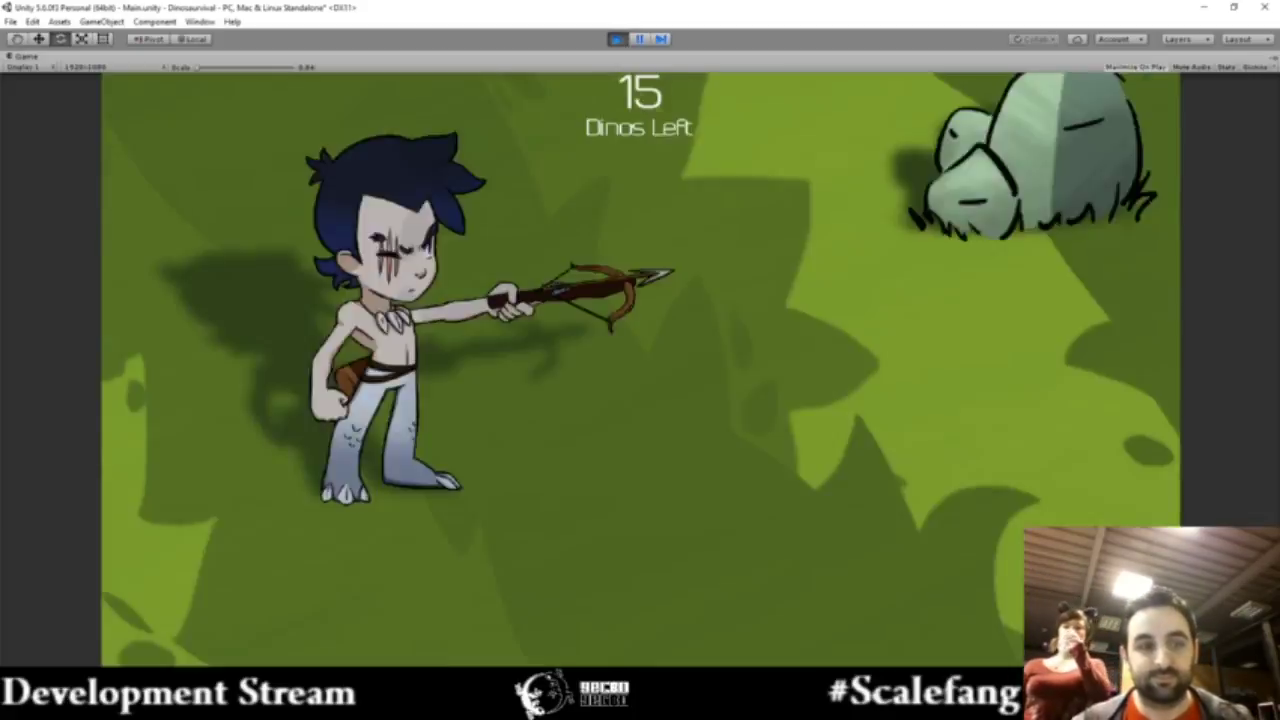
- Run right across the forest and shoot the first dinosaur to knock it down
{"action": "key", "text": "d"}
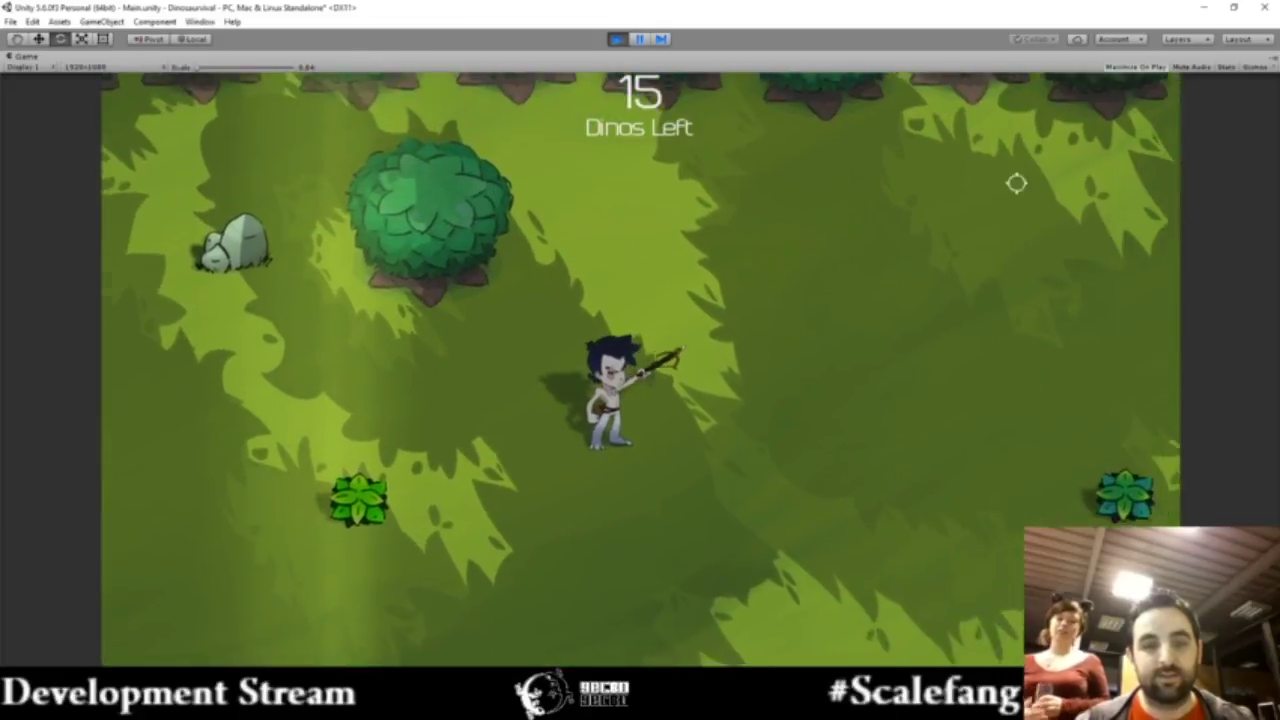
{"action": "key", "text": "a"}
{"action": "key", "text": "a"}
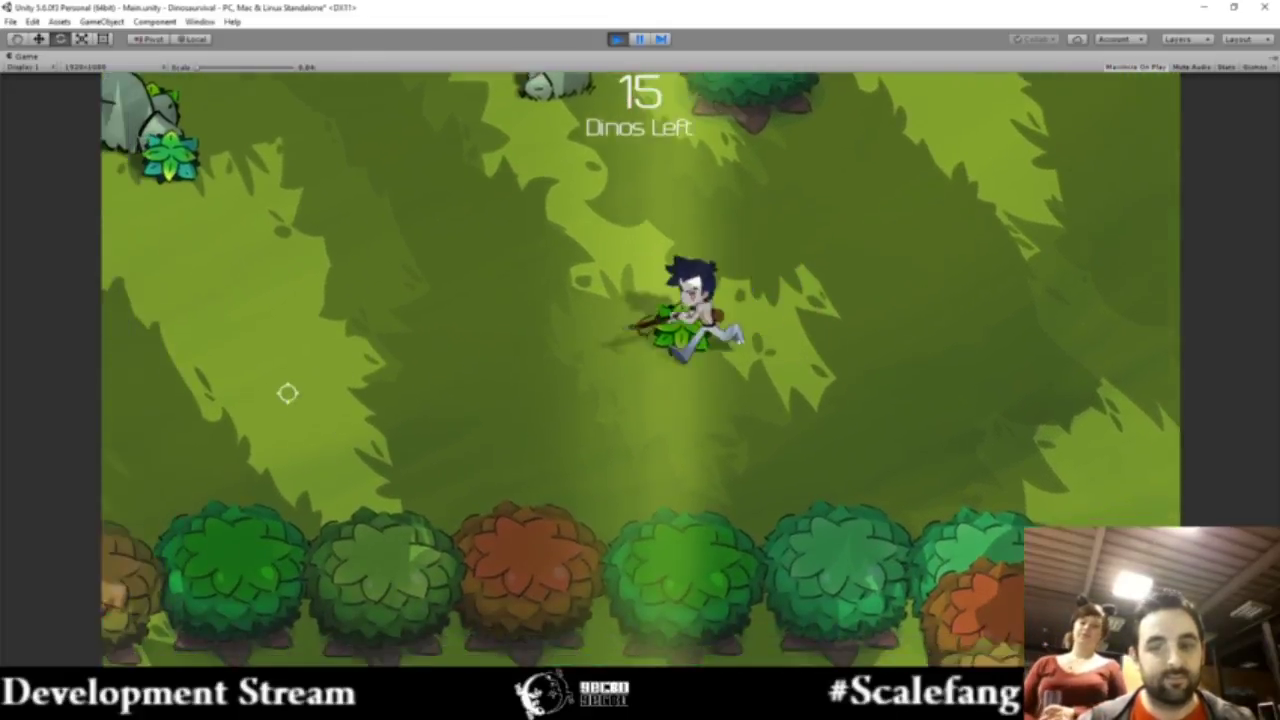
{"action": "key", "text": "d"}
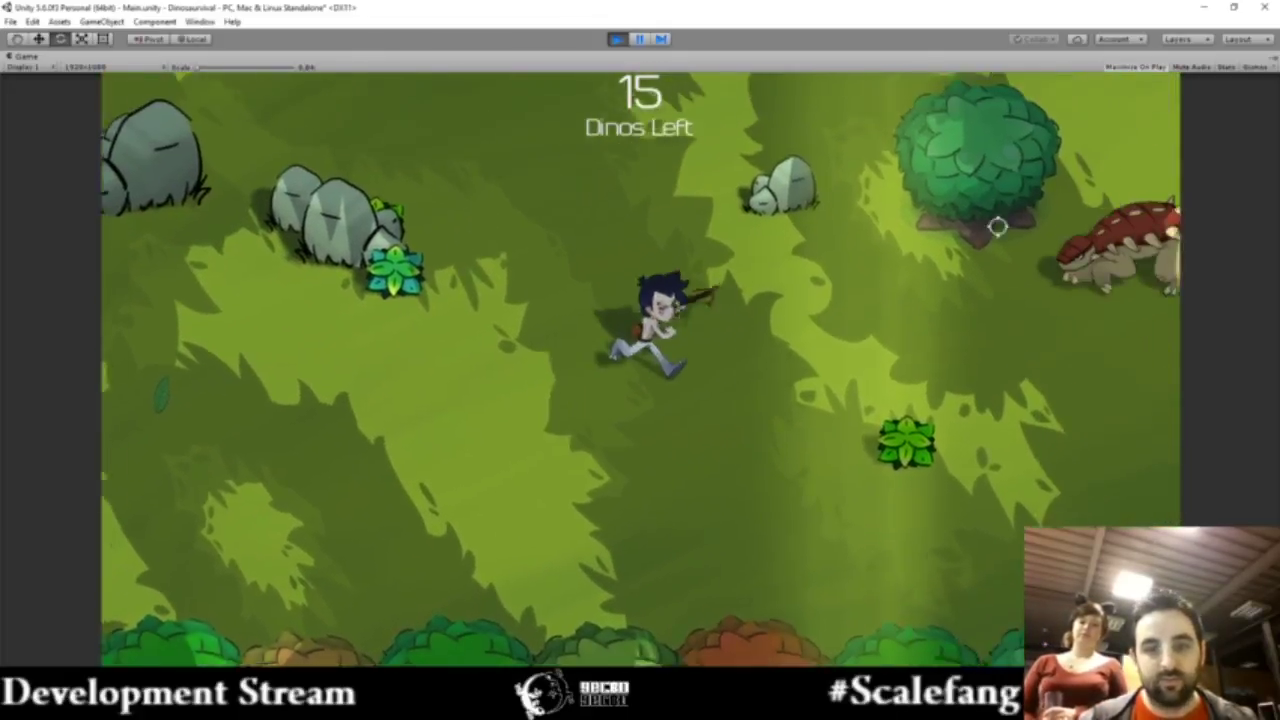
{"action": "left_click", "coordinate": [975, 226]}
- Run the hunter up and right through the forest toward the tree column
{"action": "key", "text": "d"}
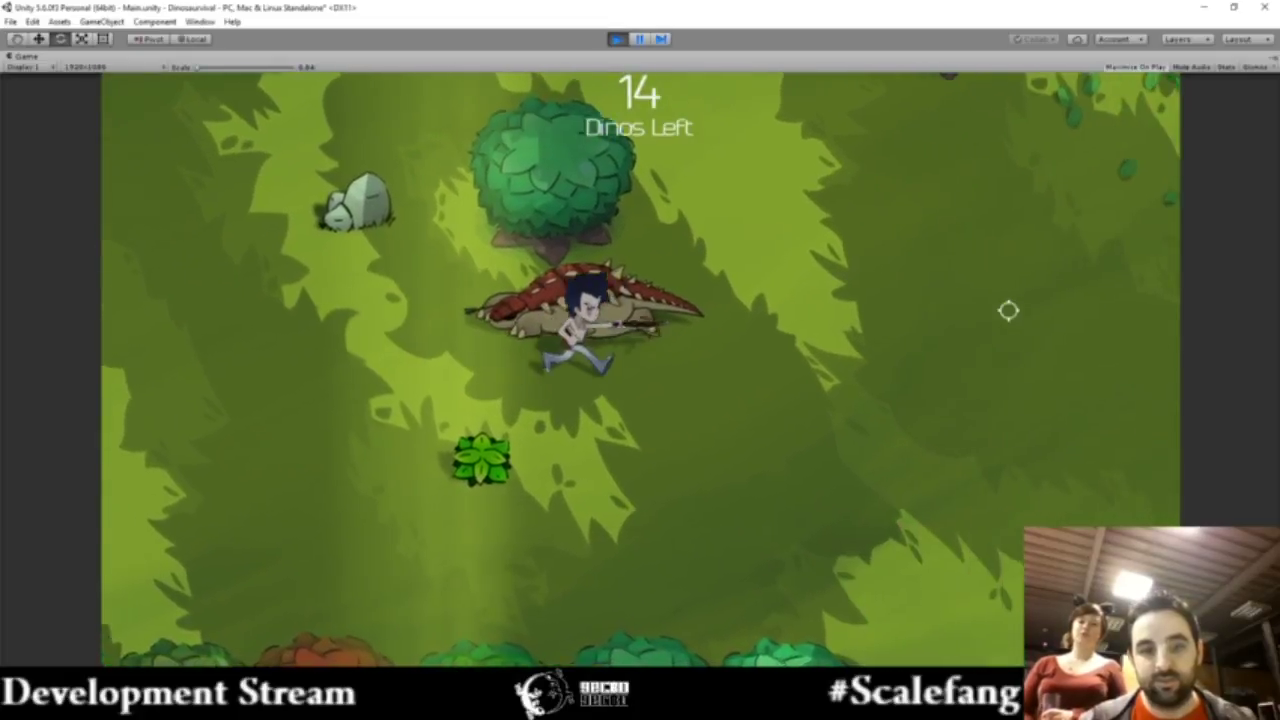
{"action": "key", "text": "w"}
{"action": "key", "text": "d"}
{"action": "key", "text": "s"}
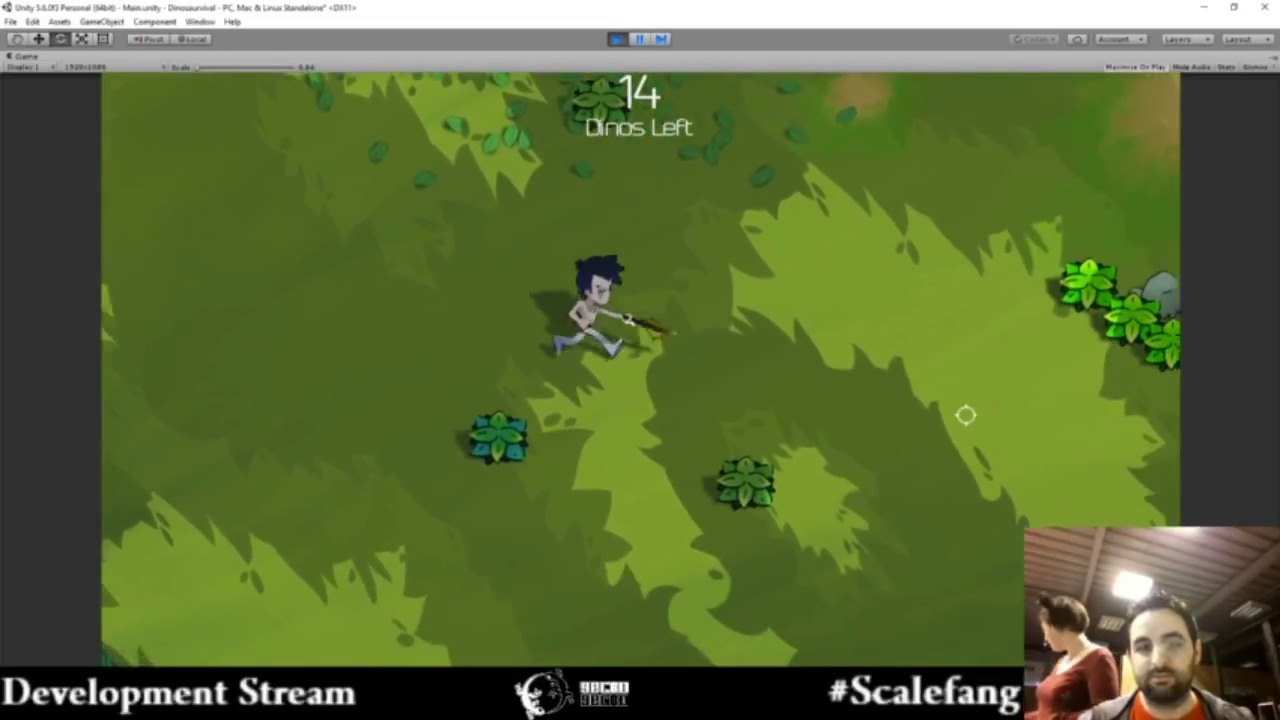
{"action": "key", "text": "w"}
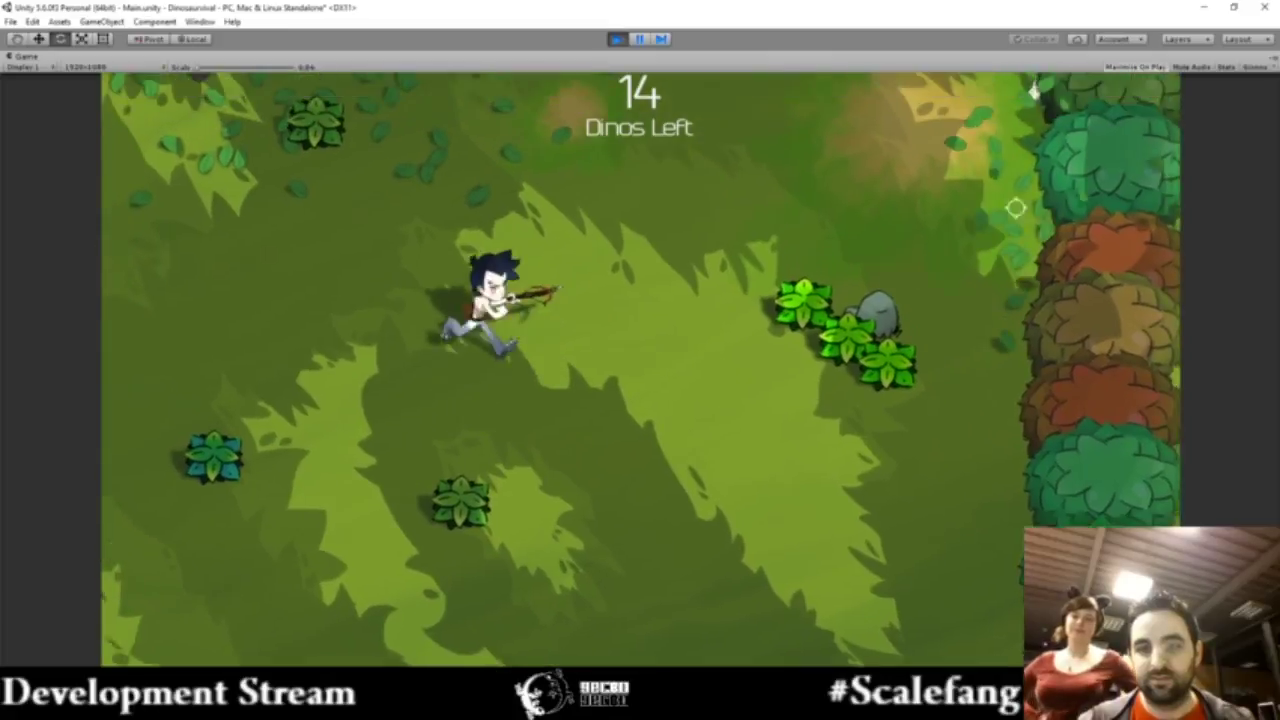
{"action": "key", "text": "d"}
- Double back left, then weave down-right and up-left near the dinosaur
{"action": "key", "text": "a"}
{"action": "key", "text": "s"}
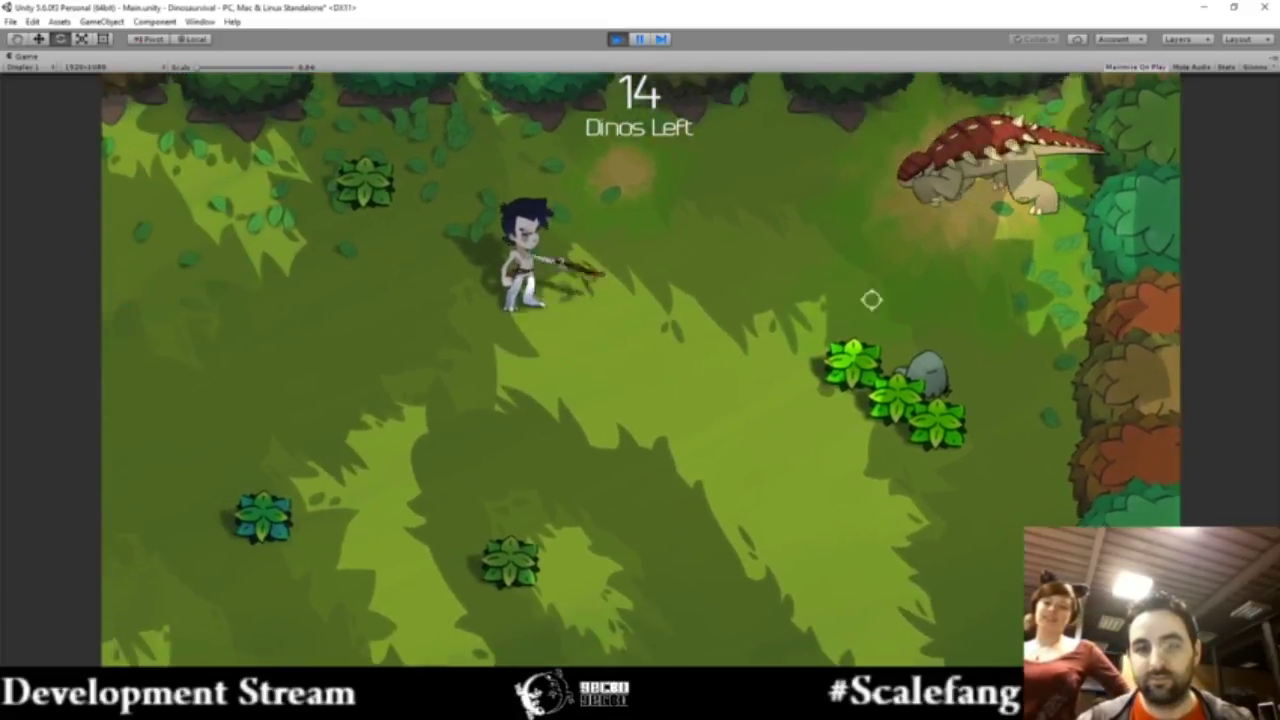
{"action": "key", "text": "w"}
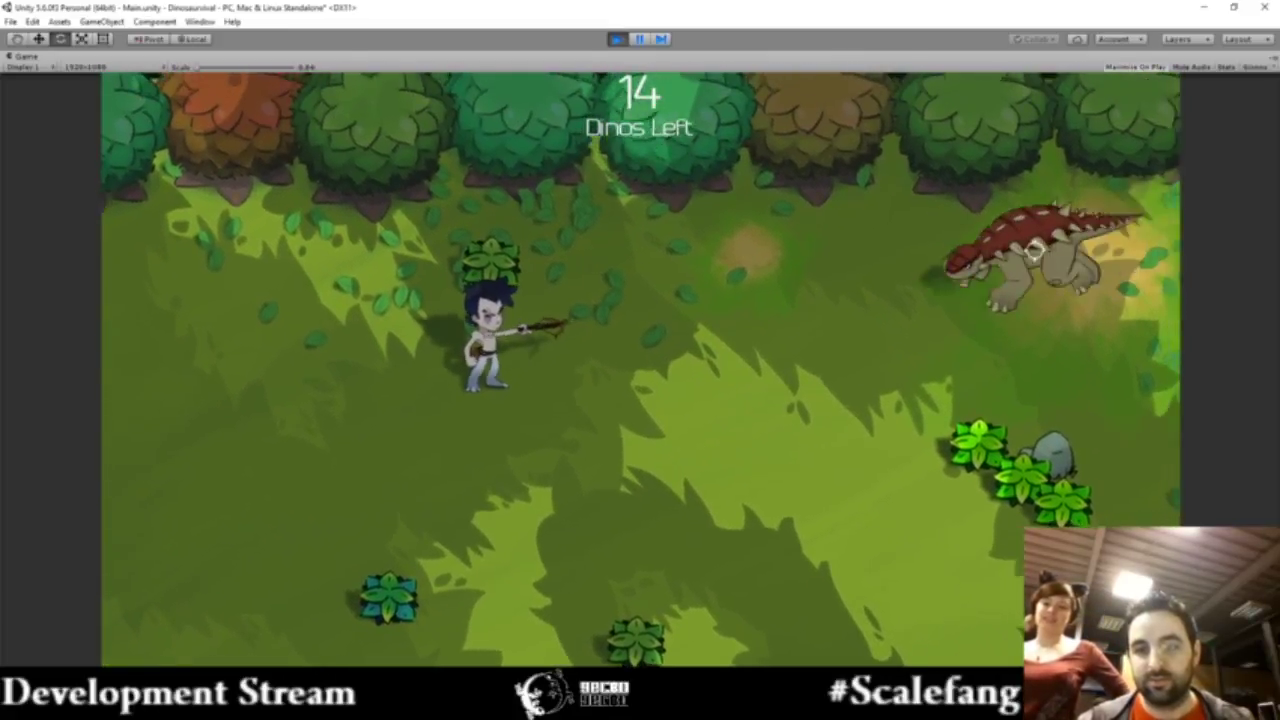
{"action": "key", "text": "d"}
{"action": "key", "text": "s"}
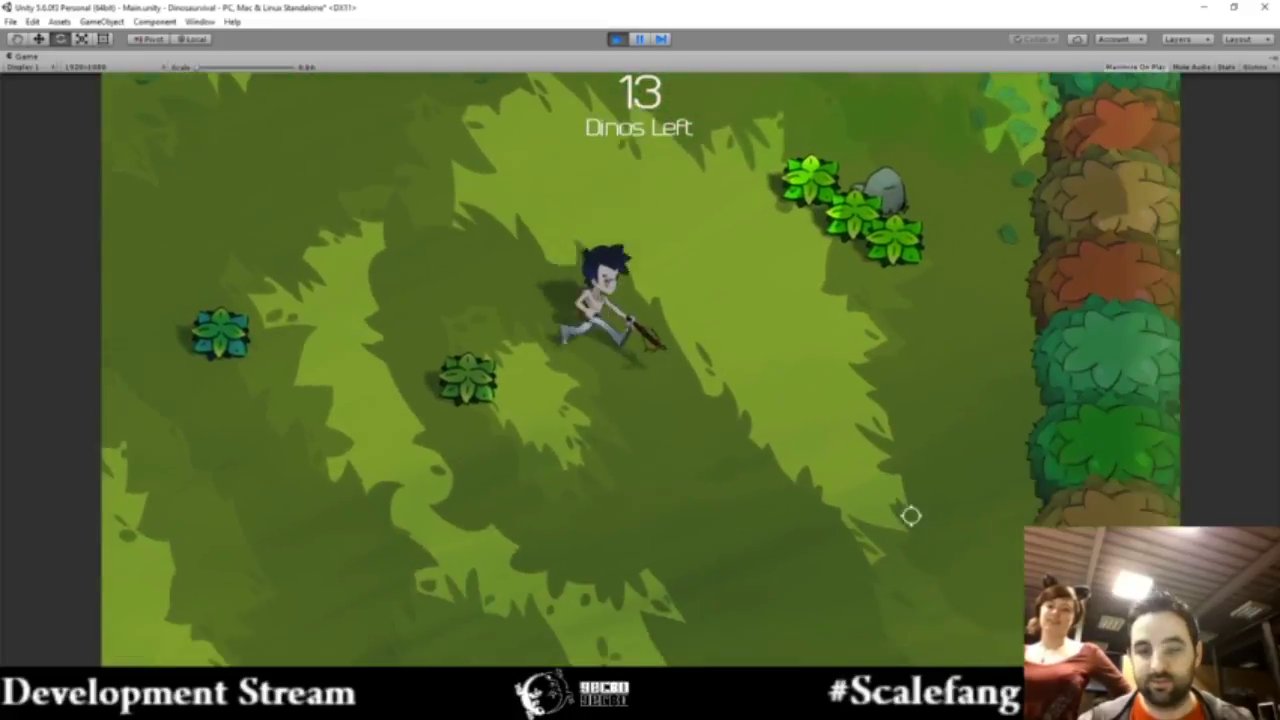
{"action": "key", "text": "w"}
{"action": "key", "text": "a"}
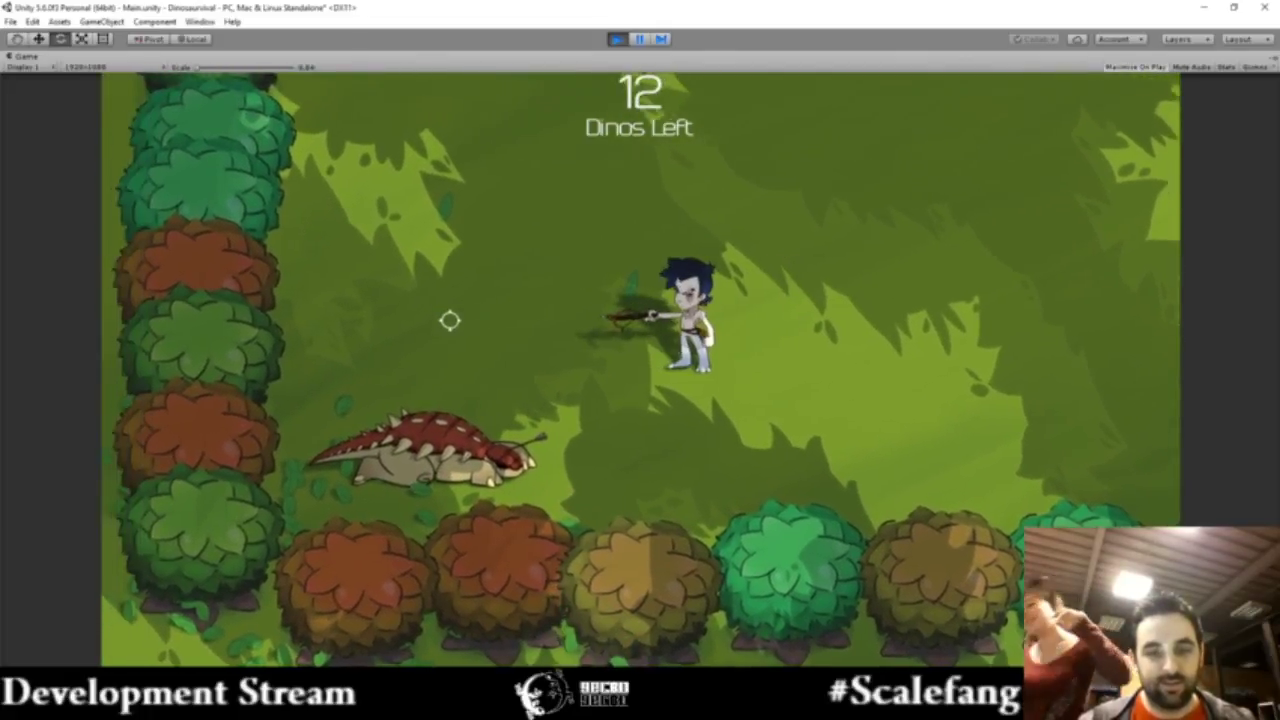
- Keep roaming the forest, heading right and up-right between turns
{"action": "key", "text": "d"}
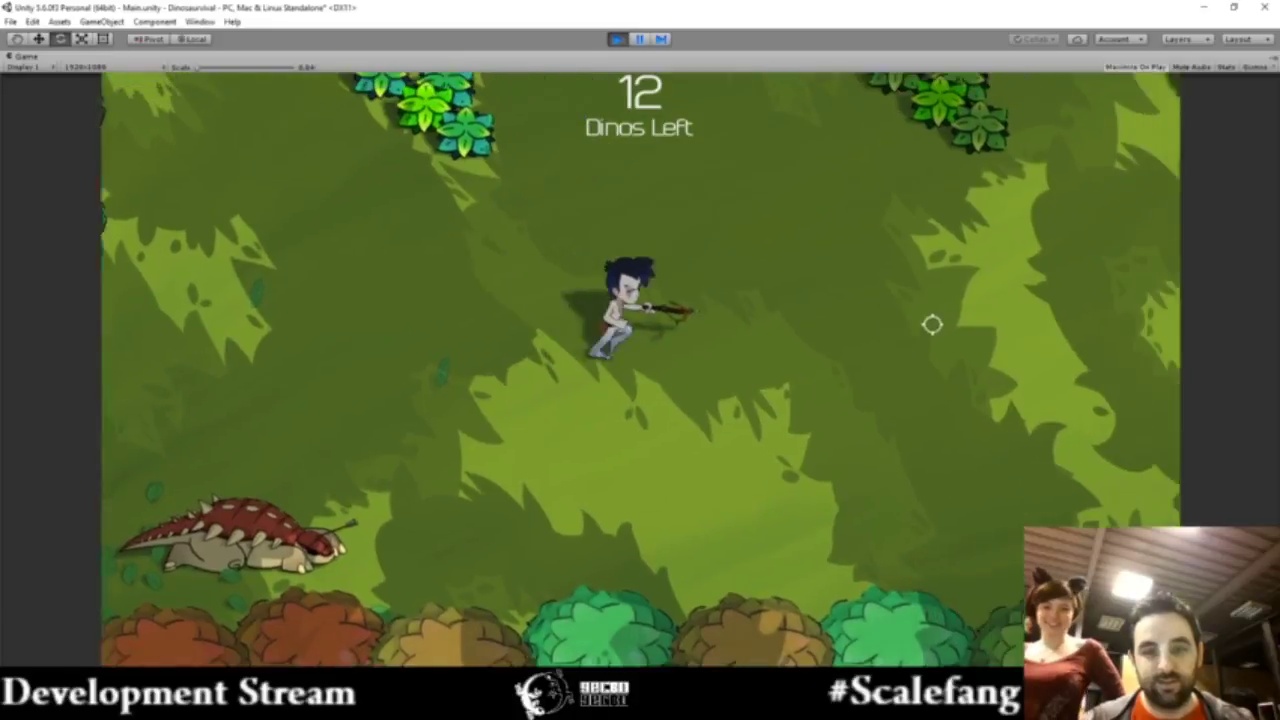
{"action": "key", "text": "w"}
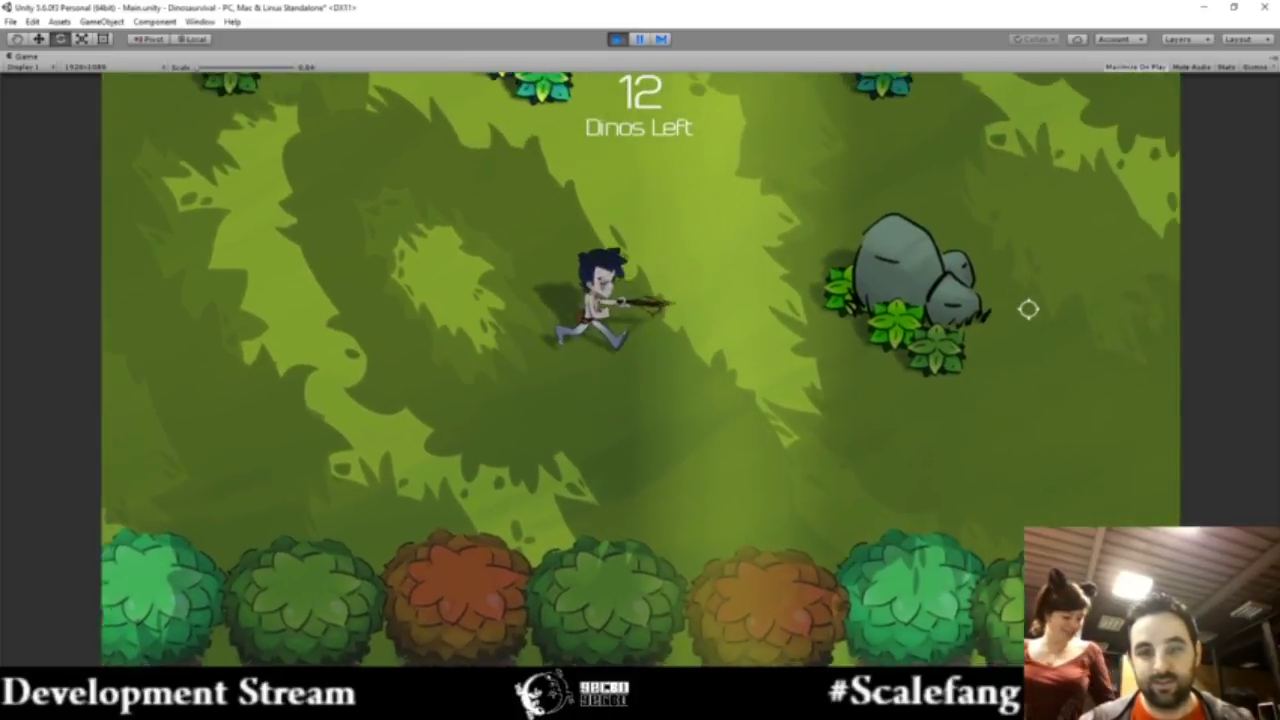
{"action": "key", "text": "d"}
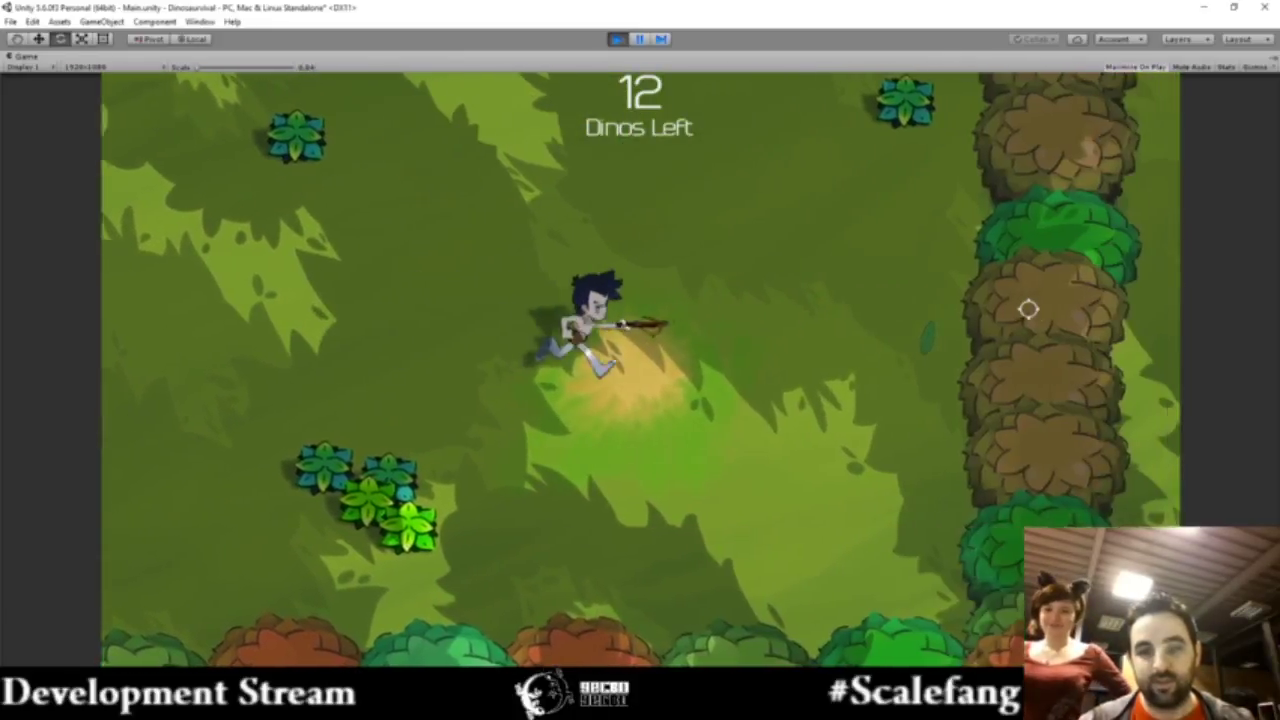
{"action": "key", "text": "s"}
{"action": "key", "text": "a"}
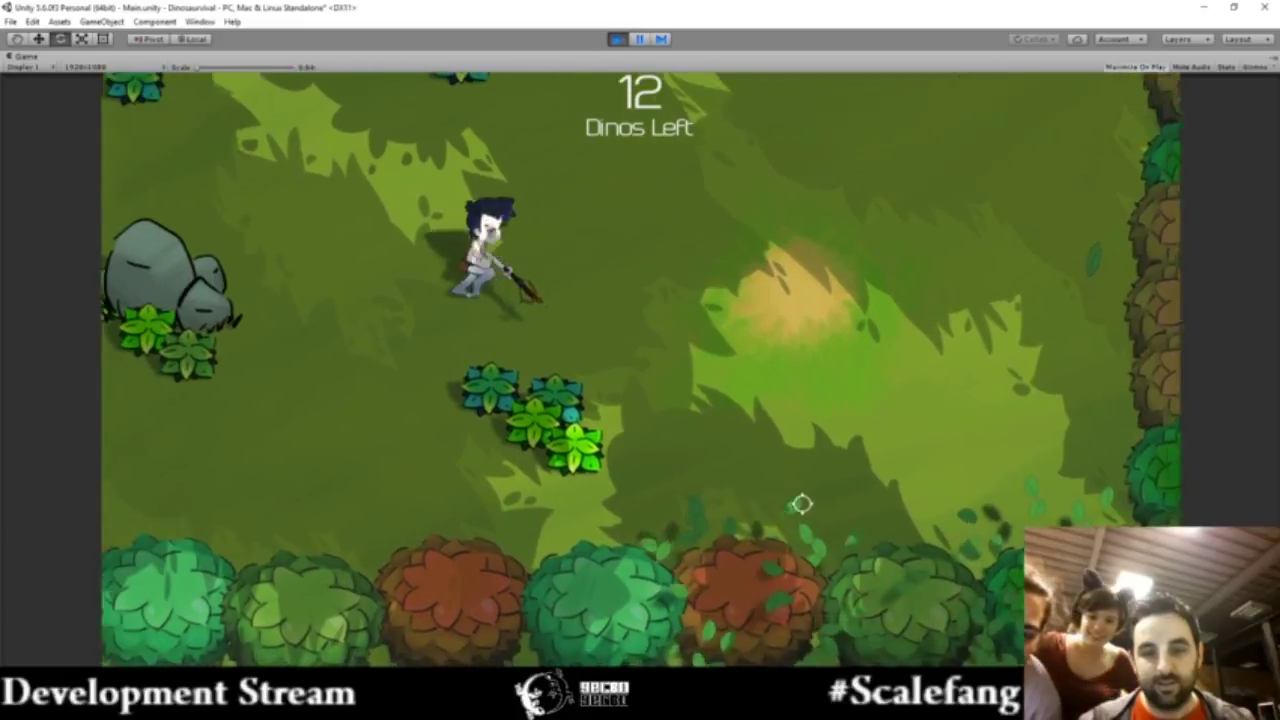
{"action": "key", "text": "a"}
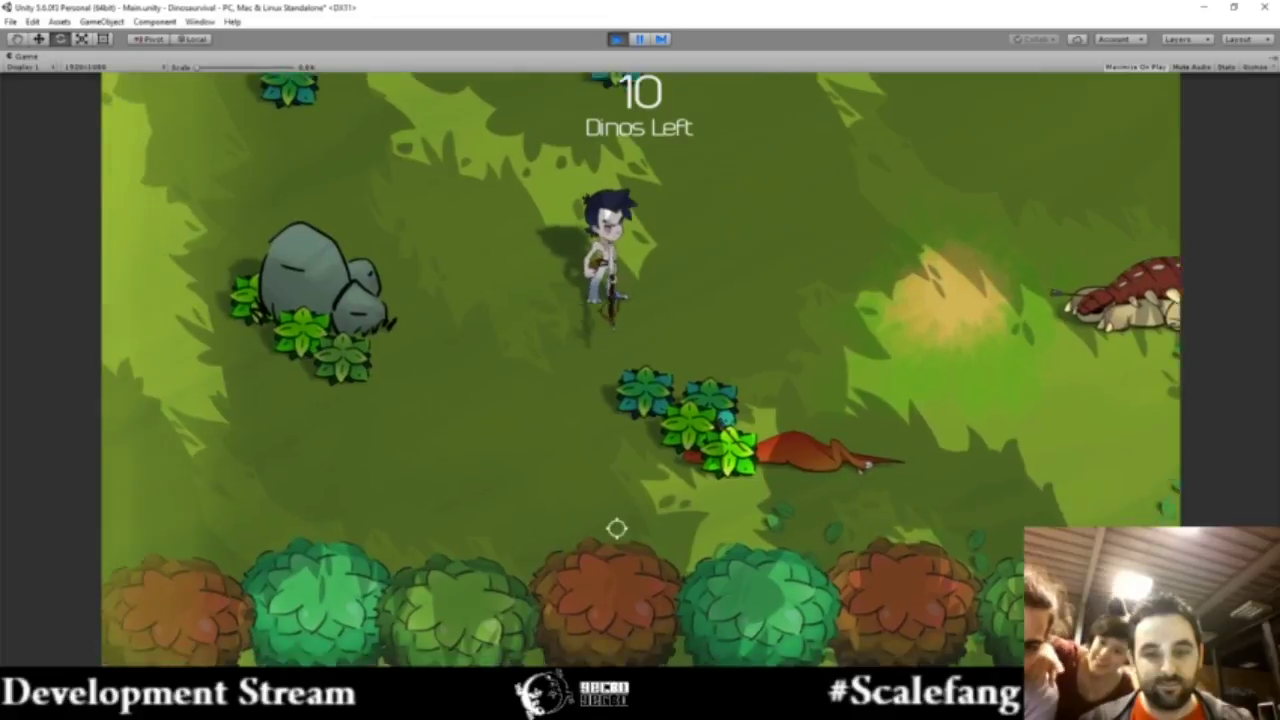
{"action": "key", "text": "w"}
{"action": "key", "text": "d"}
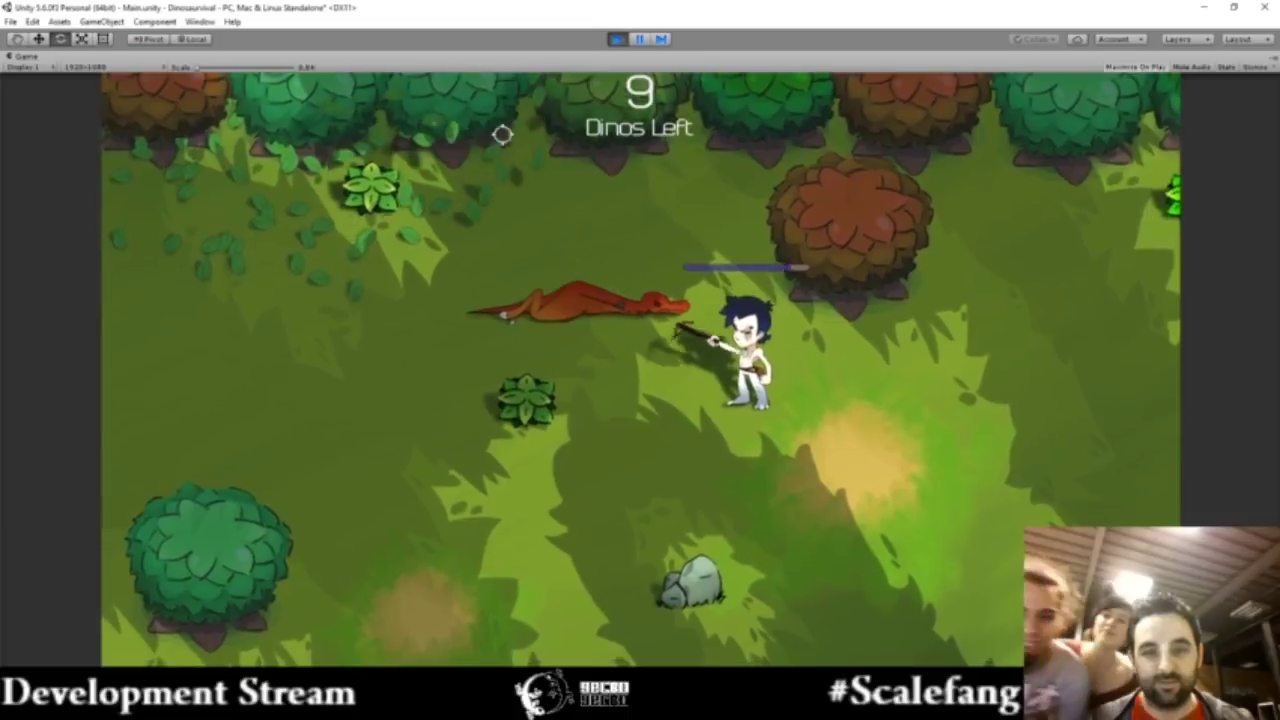
- Close in on the red dinosaur near the trees and shoot it
{"action": "key", "text": "d"}
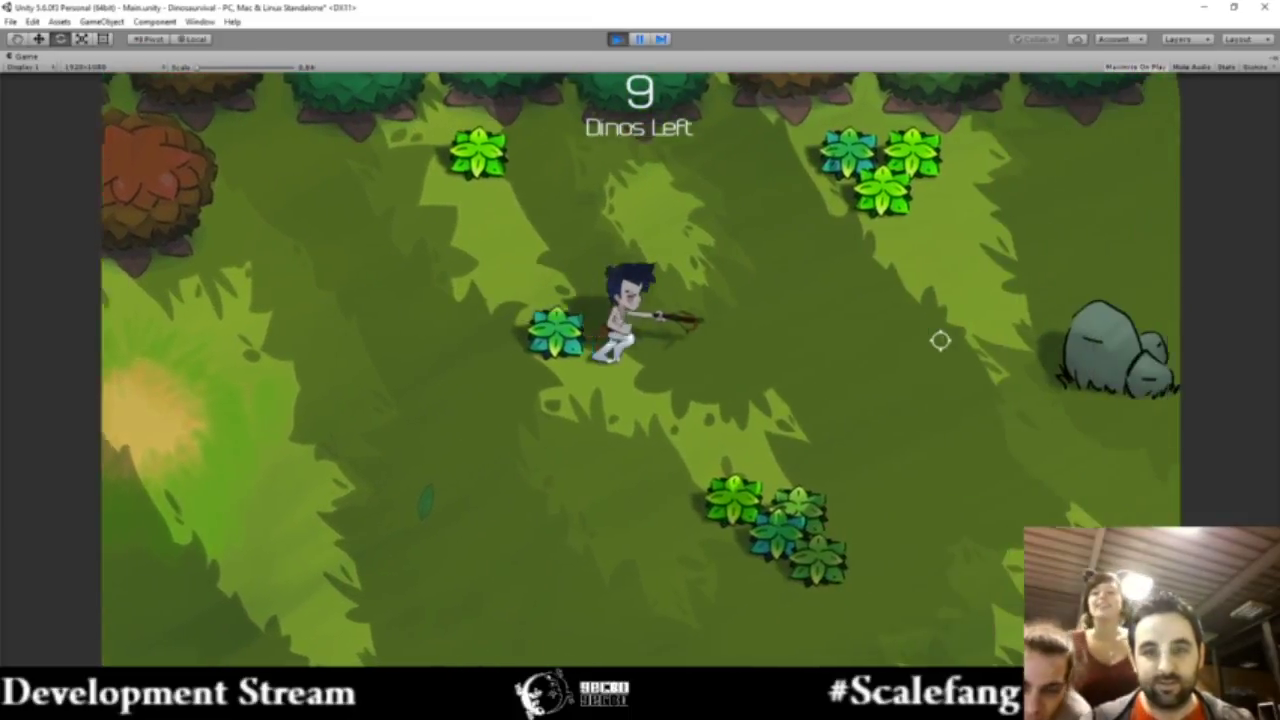
{"action": "key", "text": "d"}
{"action": "key", "text": "w"}
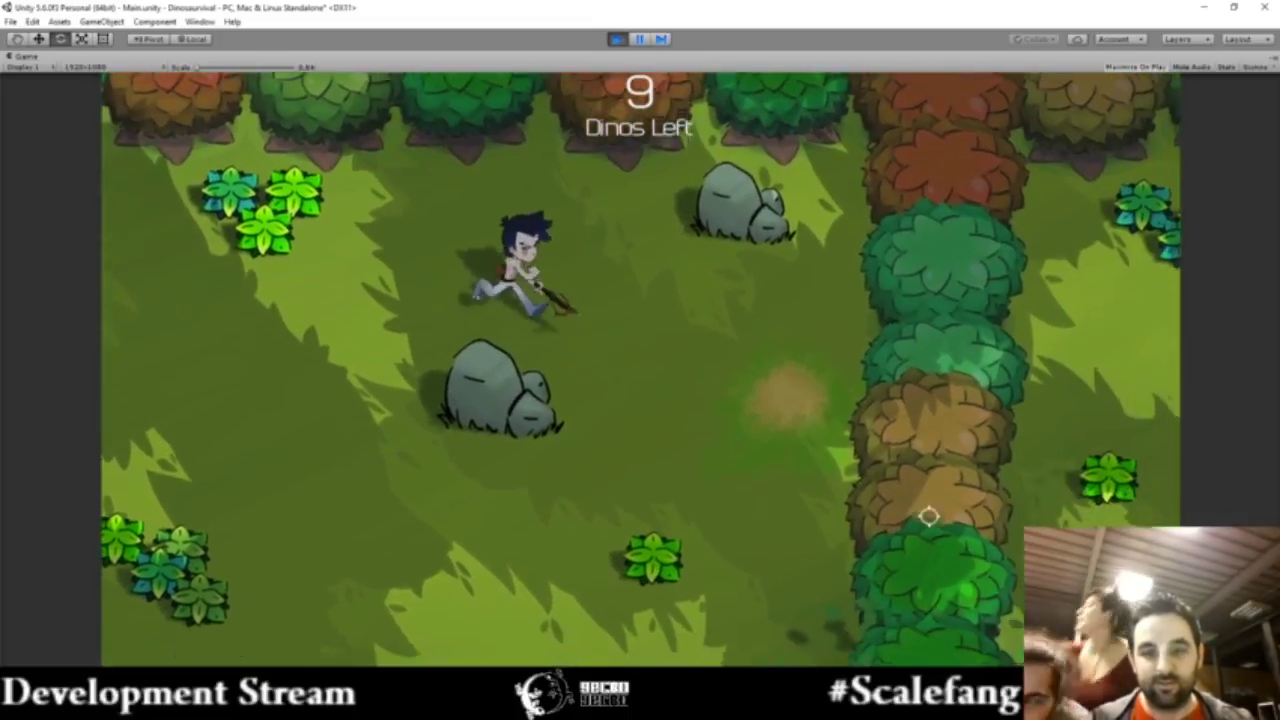
{"action": "key", "text": "a"}
{"action": "key", "text": "s"}
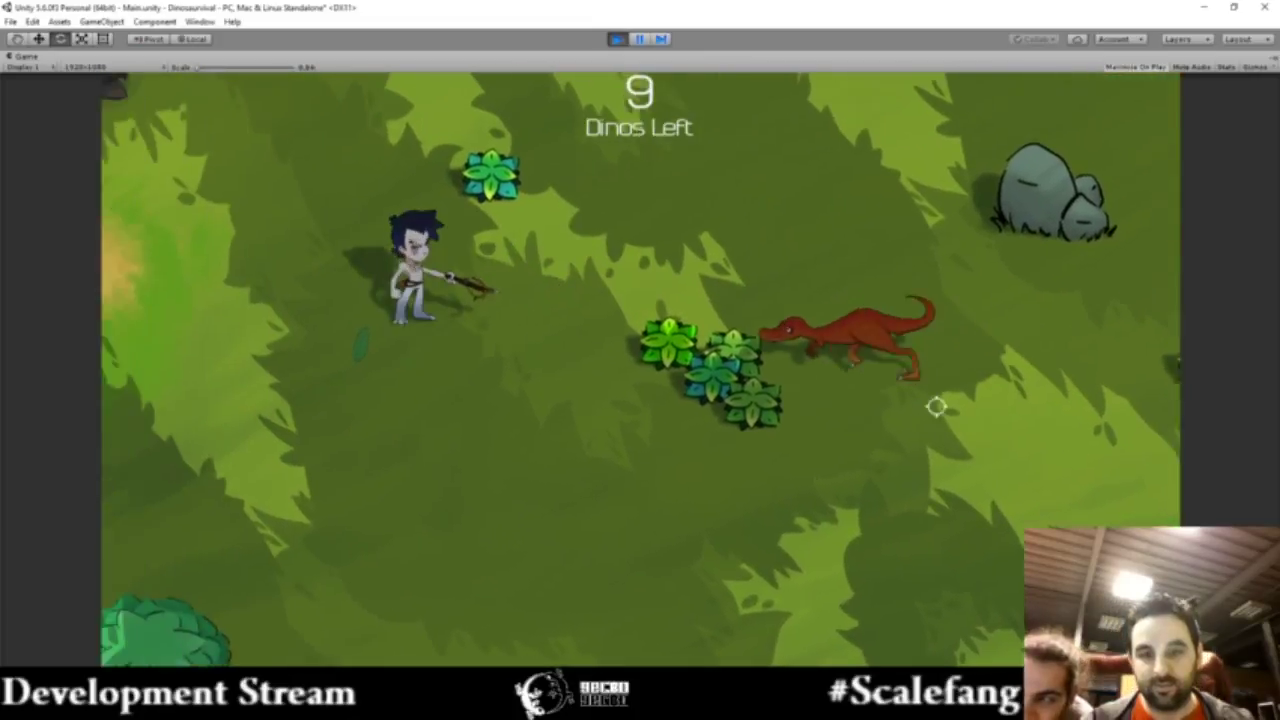
{"action": "left_click", "coordinate": [908, 347]}
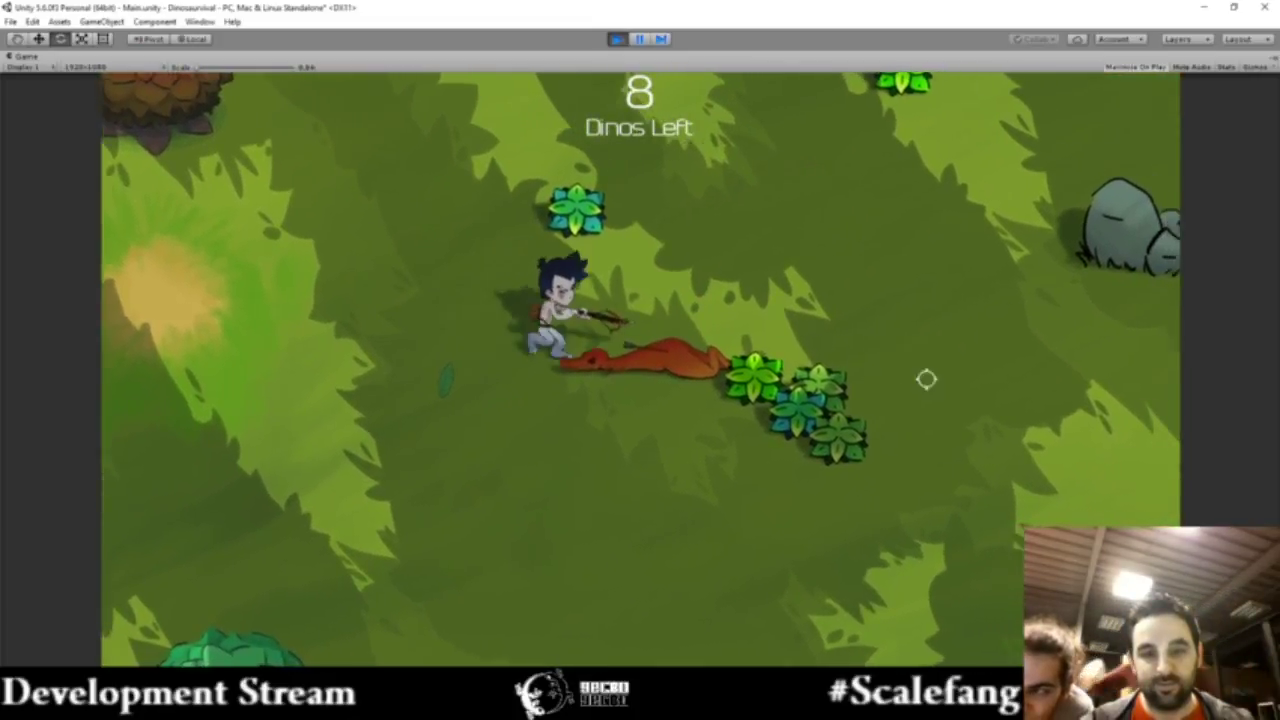
- Keep running right and down until game over with 8 dinos left
{"action": "key", "text": "d"}
{"action": "key", "text": "s"}
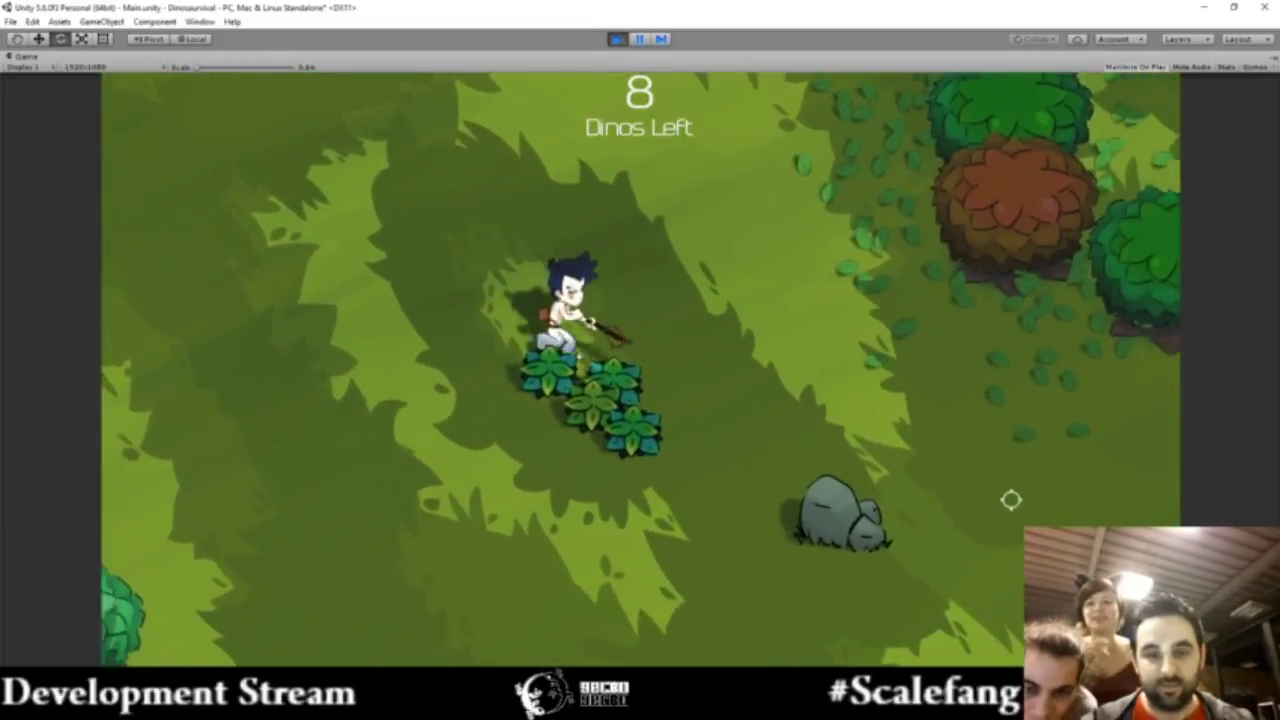
{"action": "key", "text": "d"}
{"action": "key", "text": "s"}
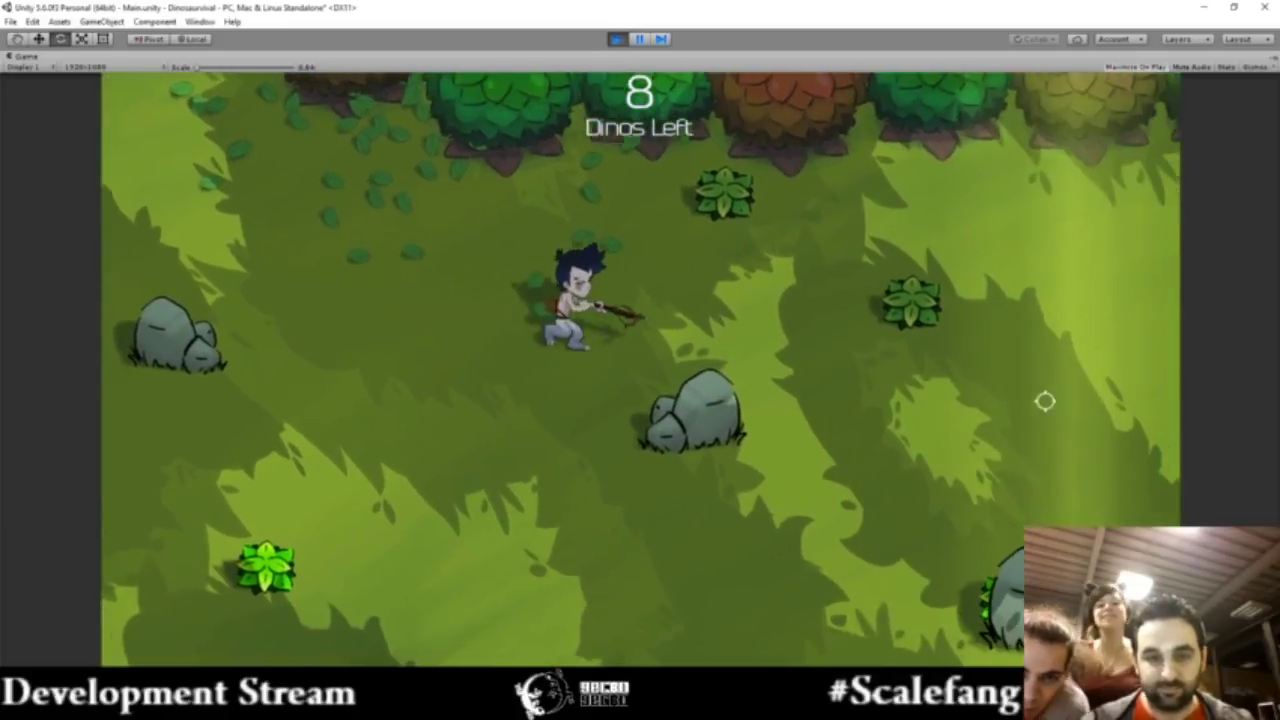
{"action": "key", "text": "d"}
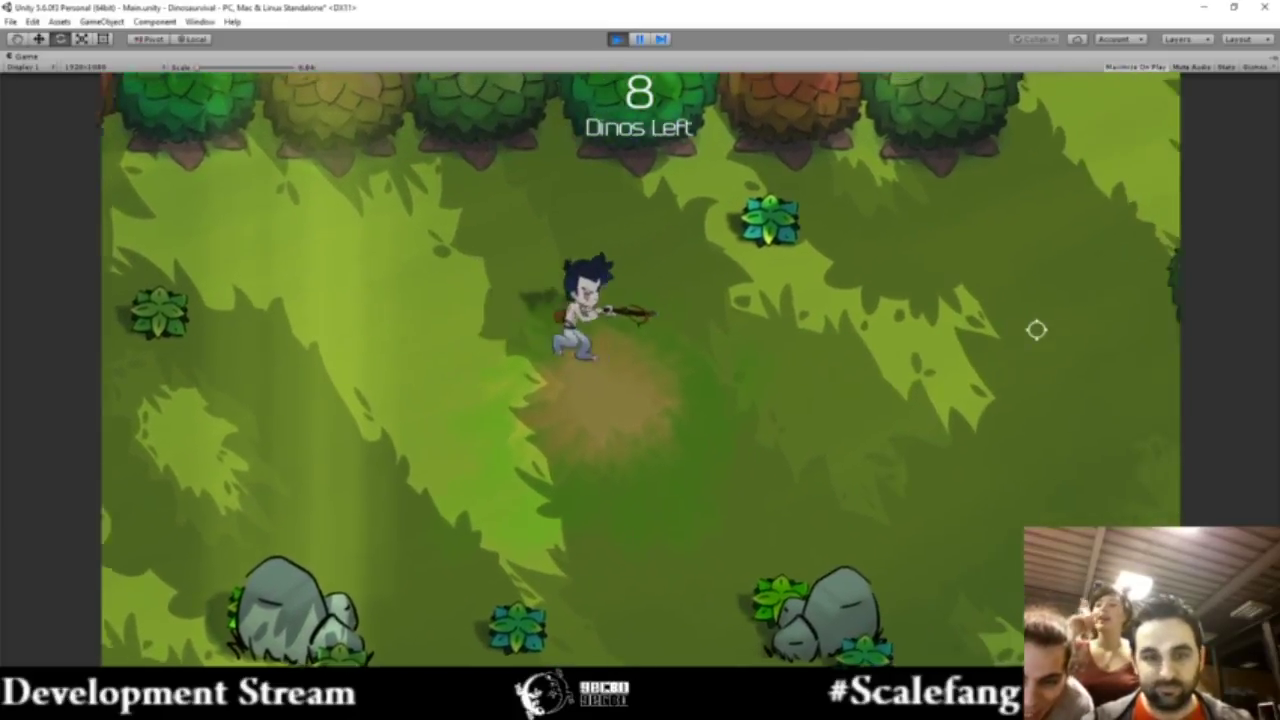
{"action": "key", "text": "w"}
{"action": "key", "text": "w"}
{"action": "key", "text": "a"}
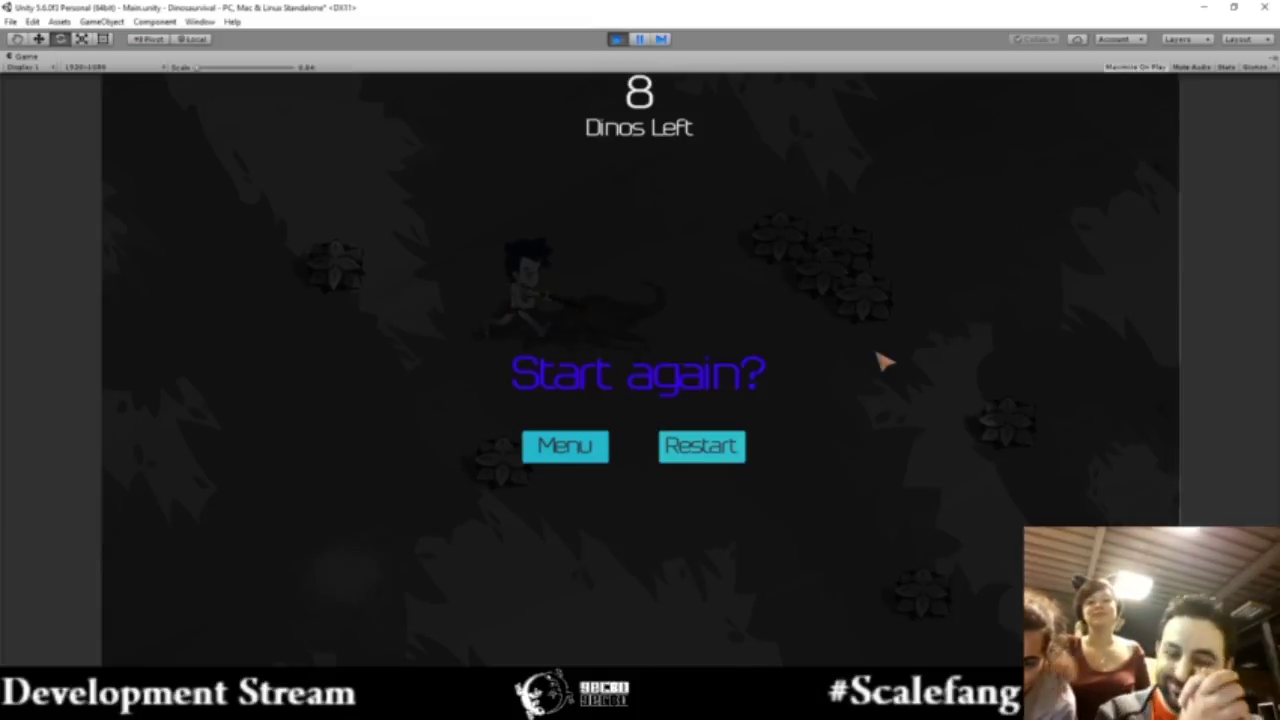
- Restart the game after dying and start running the hunter around the level
{"action": "left_click", "coordinate": [738, 462]}
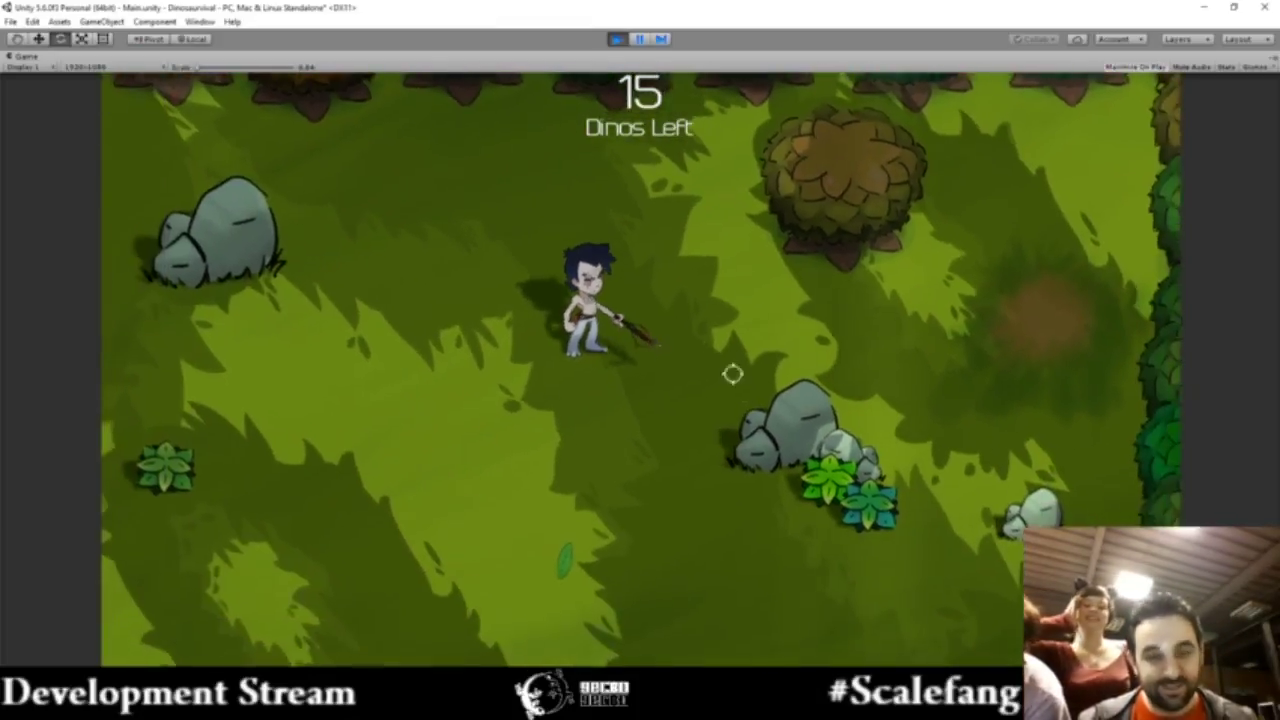
{"action": "key", "text": "a"}
{"action": "key", "text": "s"}
{"action": "key", "text": "d"}
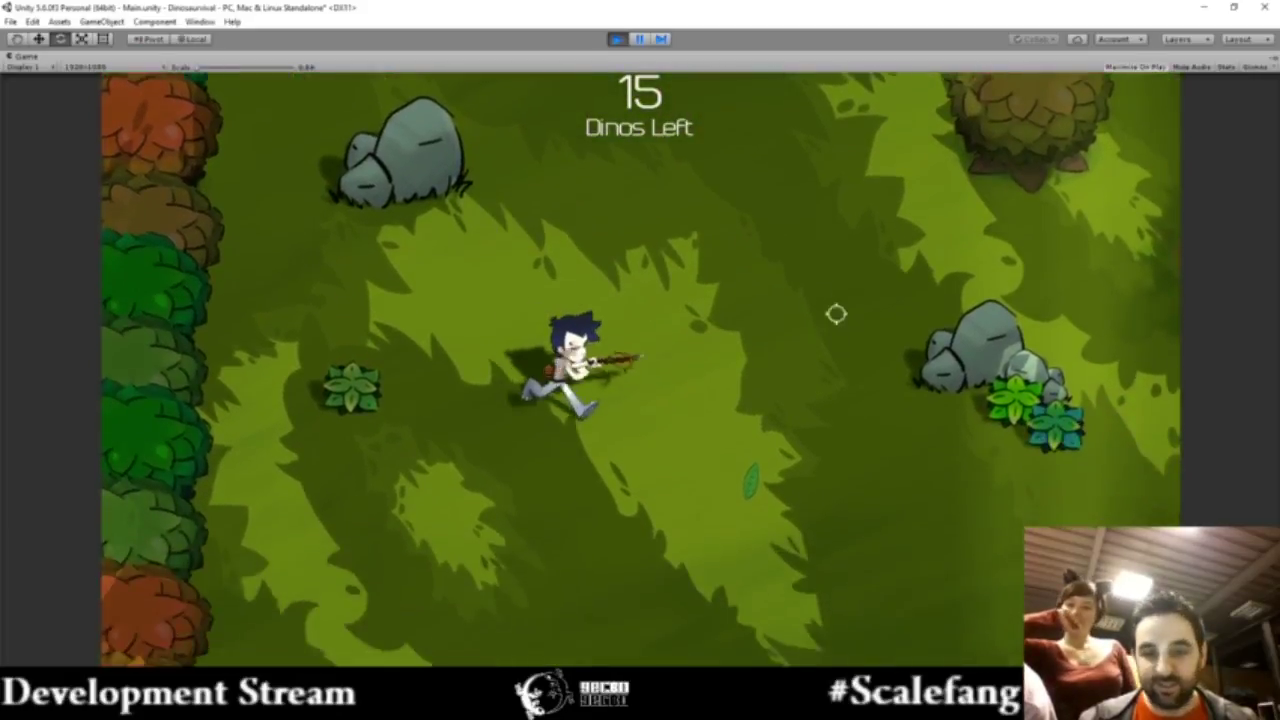
{"action": "key", "text": "w"}
{"action": "key", "text": "w"}
- Move the hunter up-left toward a dinosaur, then right and down
{"action": "key", "text": "a"}
{"action": "key", "text": "s"}
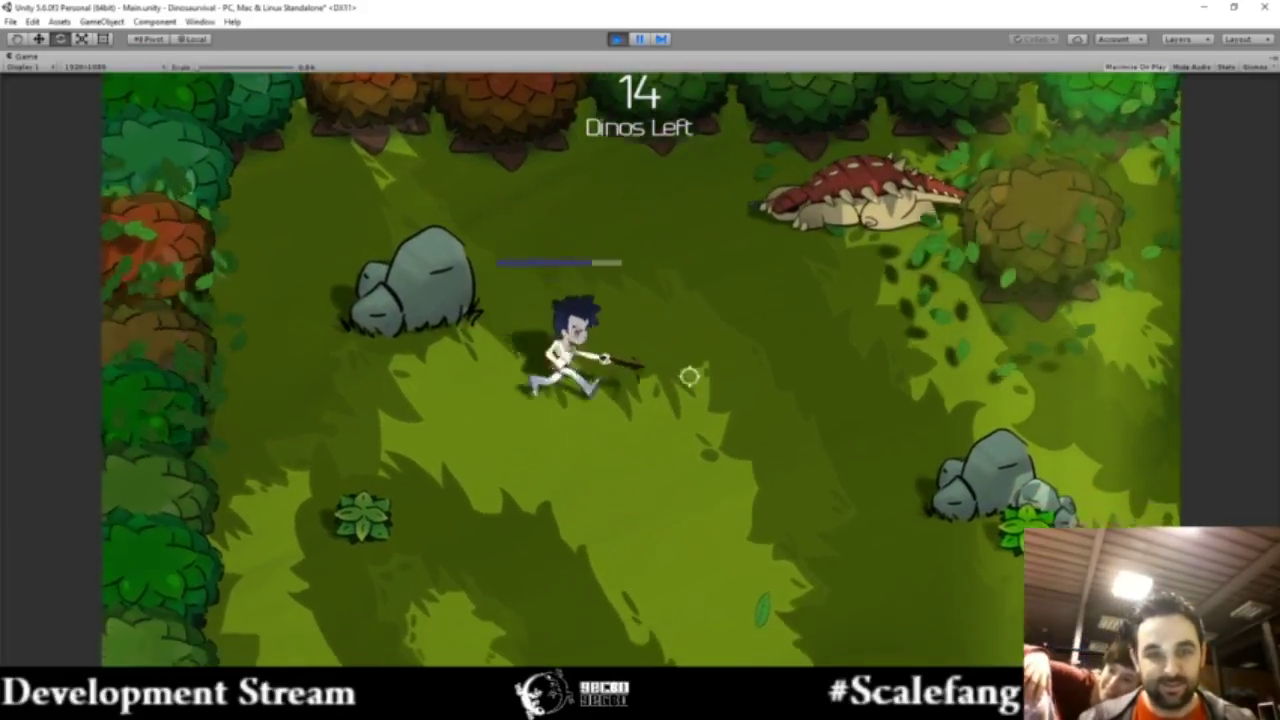
{"action": "key", "text": "d"}
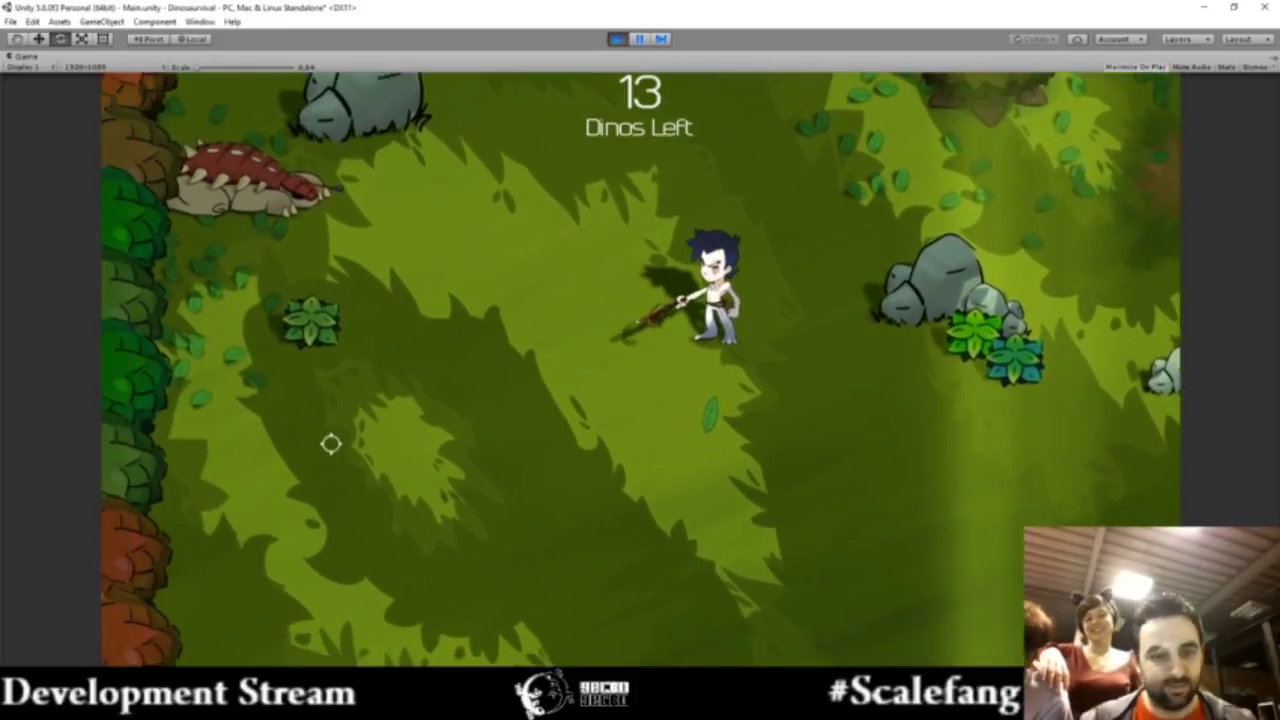
{"action": "key", "text": "d"}
{"action": "key", "text": "s"}
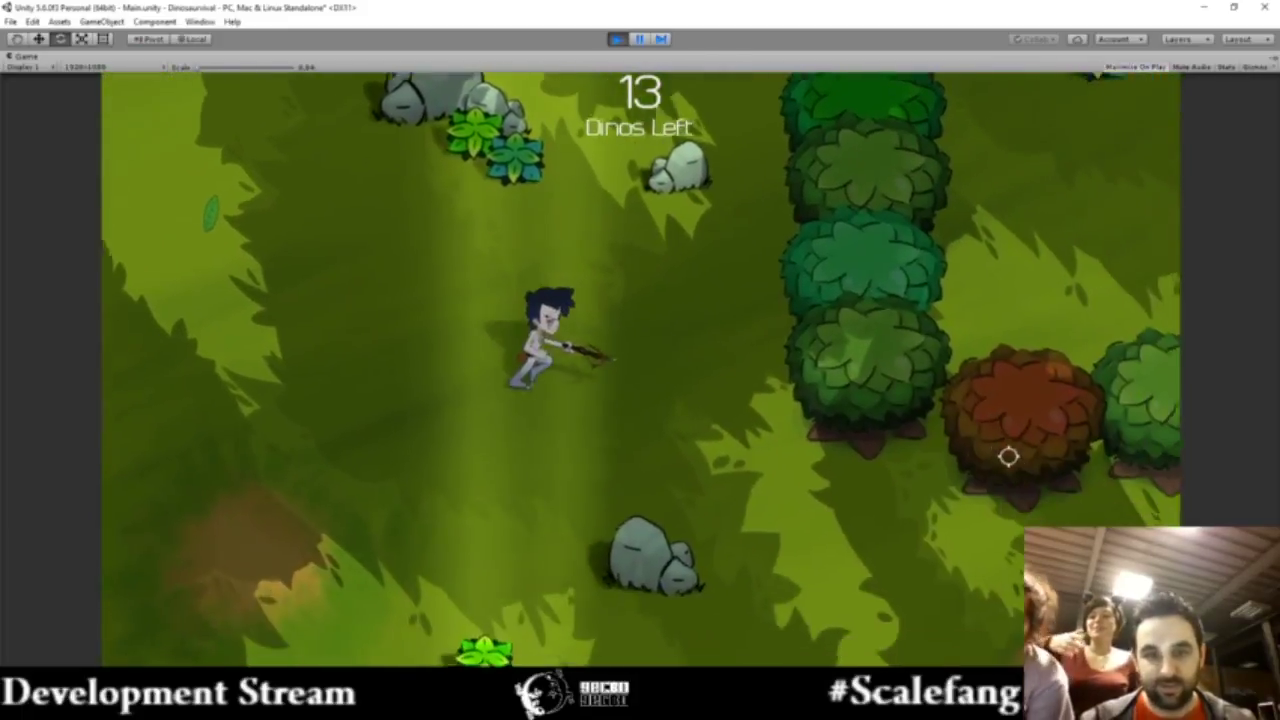
- Walk down to a dinosaur and spear it with a charged throw
{"action": "key", "text": "s"}
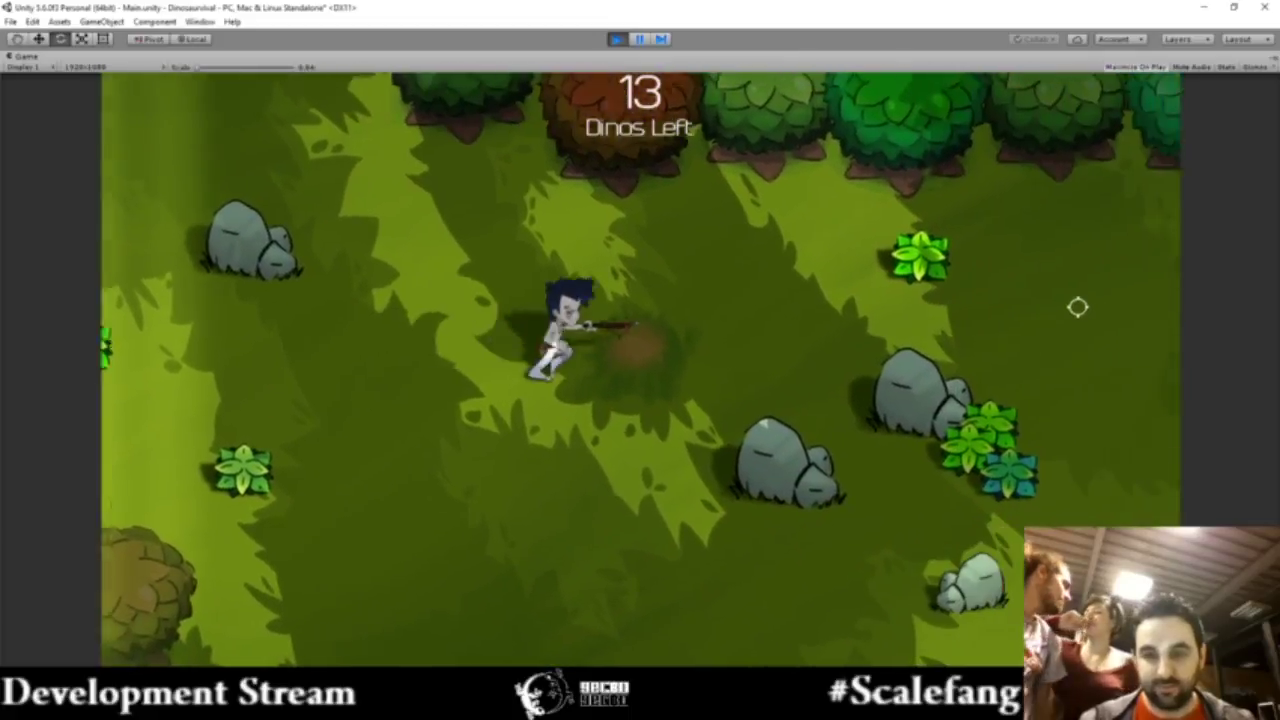
{"action": "key", "text": "d"}
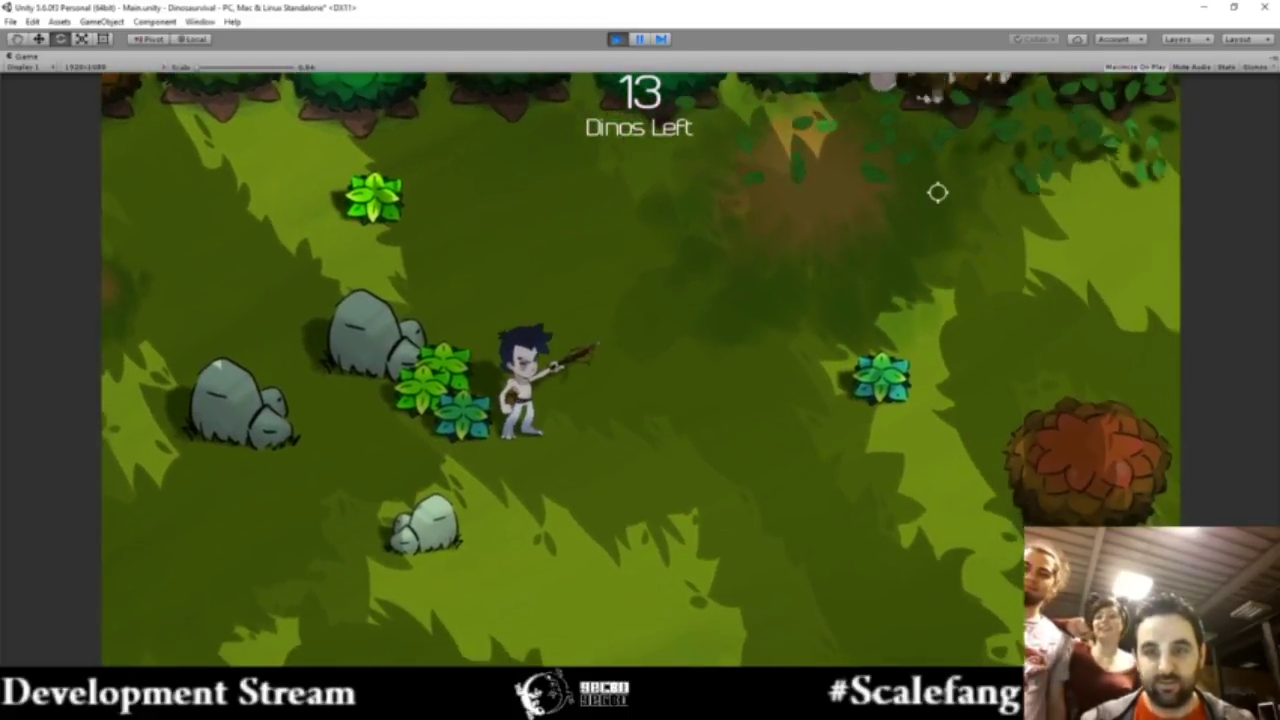
{"action": "left_click_drag", "start_coordinate": [354, 407], "coordinate": [339, 464]}
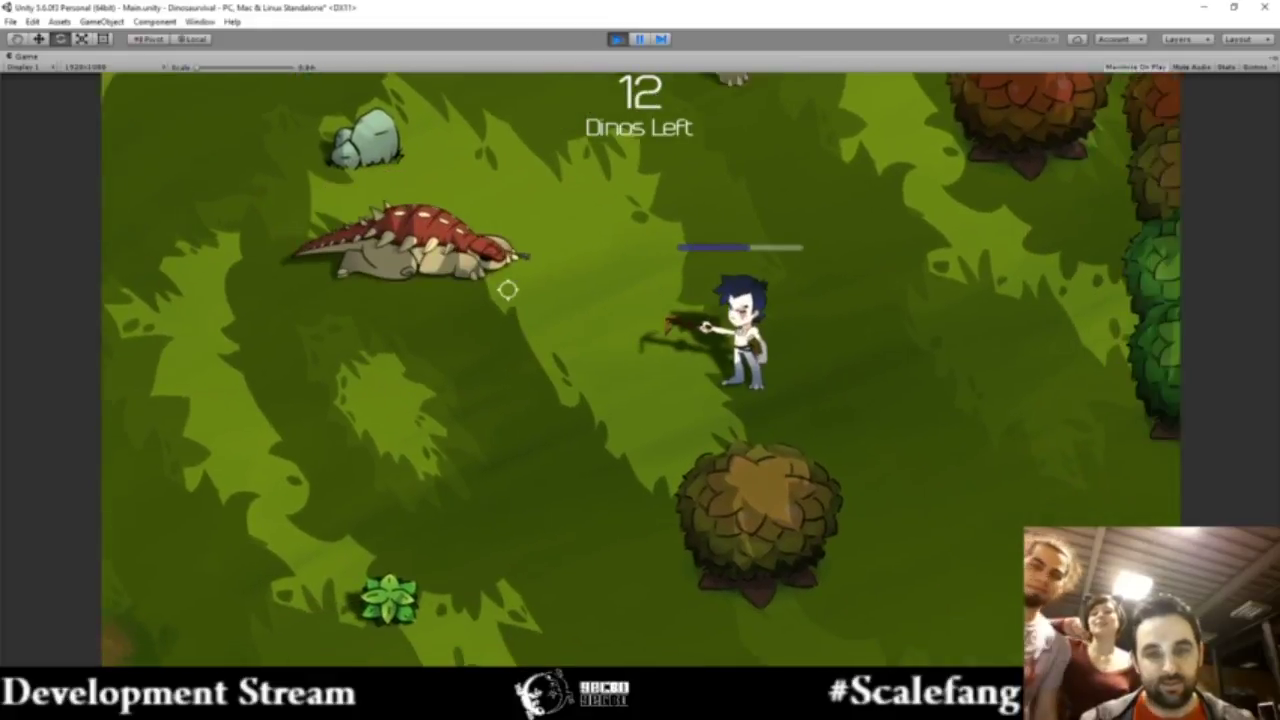
{"action": "key", "text": "d"}
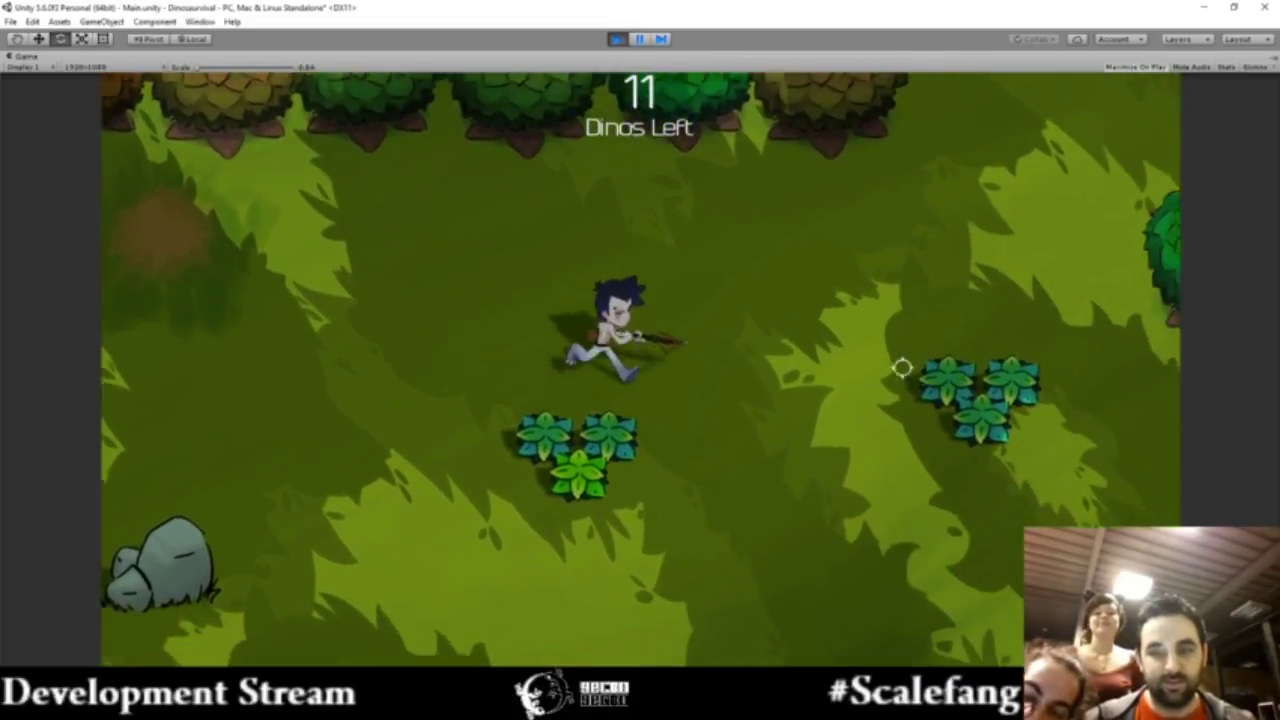
{"action": "key", "text": "d"}
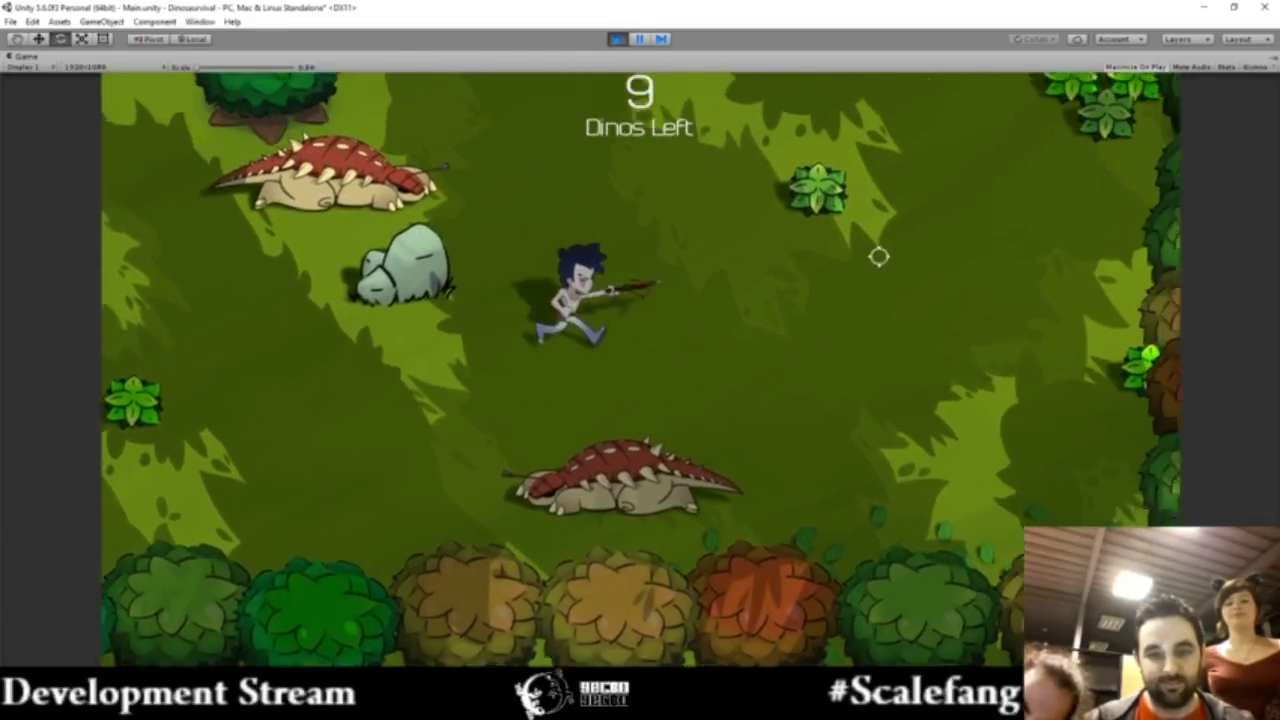
- Run down-right to the next dinosaur and shoot it, dropping the counter to 8
{"action": "key", "text": "s"}
{"action": "key", "text": "d"}
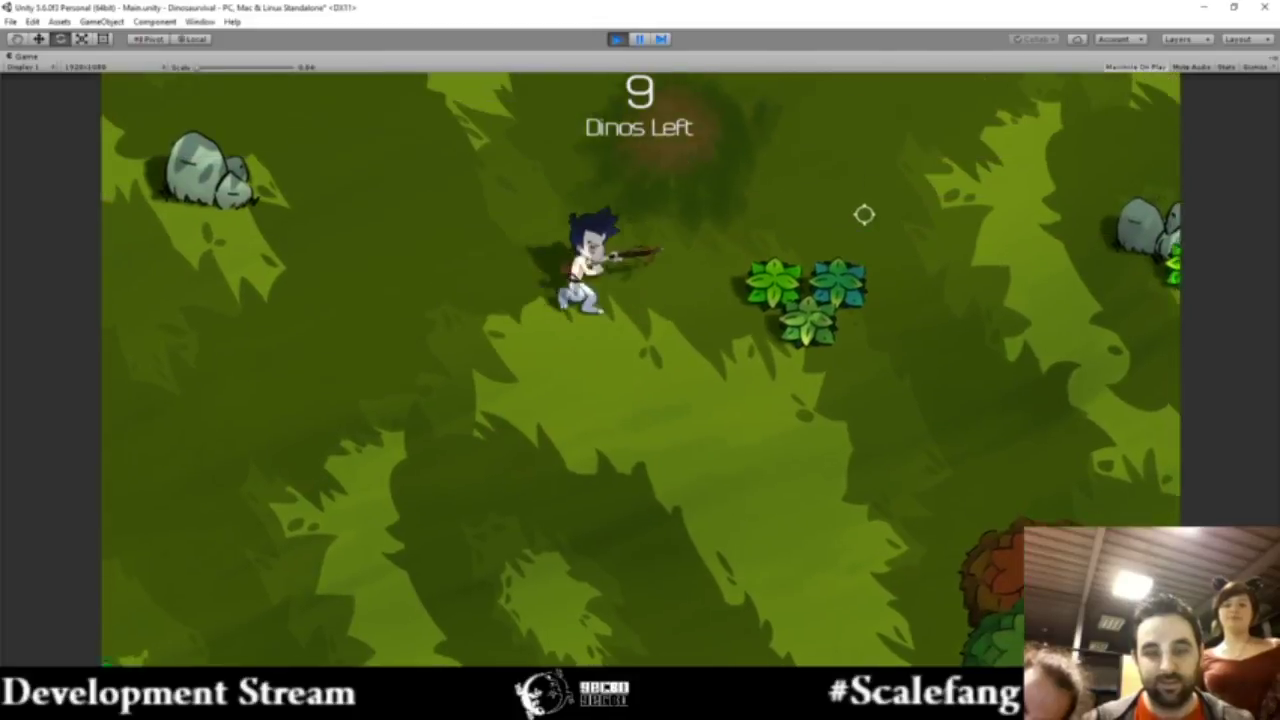
{"action": "key", "text": "w"}
{"action": "key", "text": "d"}
{"action": "key", "text": "d"}
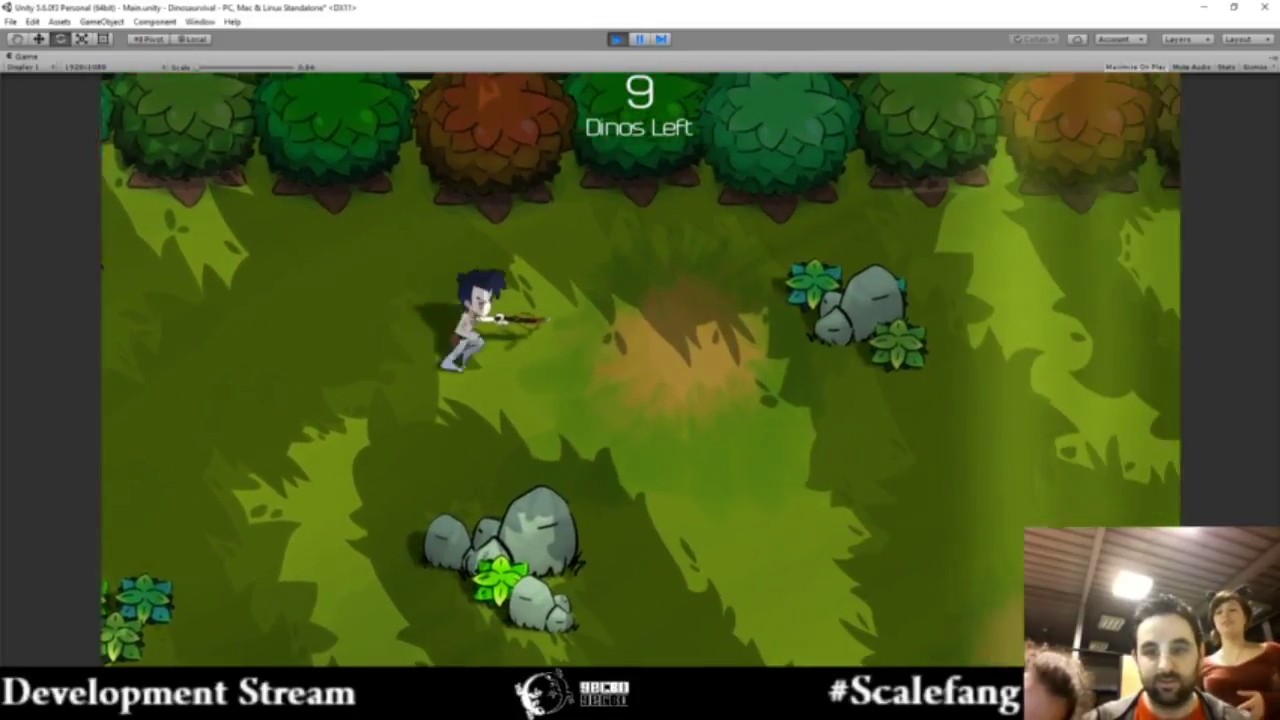
{"action": "key", "text": "s"}
{"action": "key", "text": "d"}
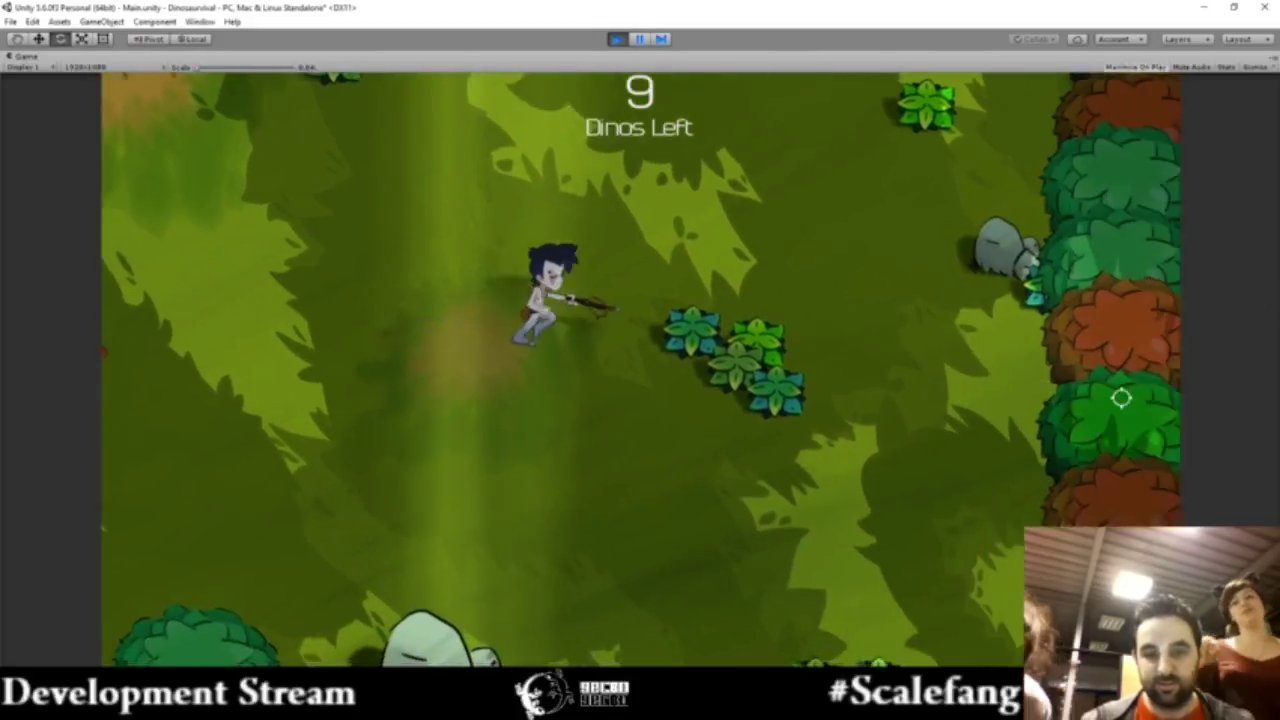
- Run right, then back left toward the raptor and kill it
{"action": "key", "text": "d"}
{"action": "key", "text": "s"}
{"action": "left_click", "coordinate": [366, 259]}
{"action": "key", "text": "d"}
{"action": "key", "text": "s"}
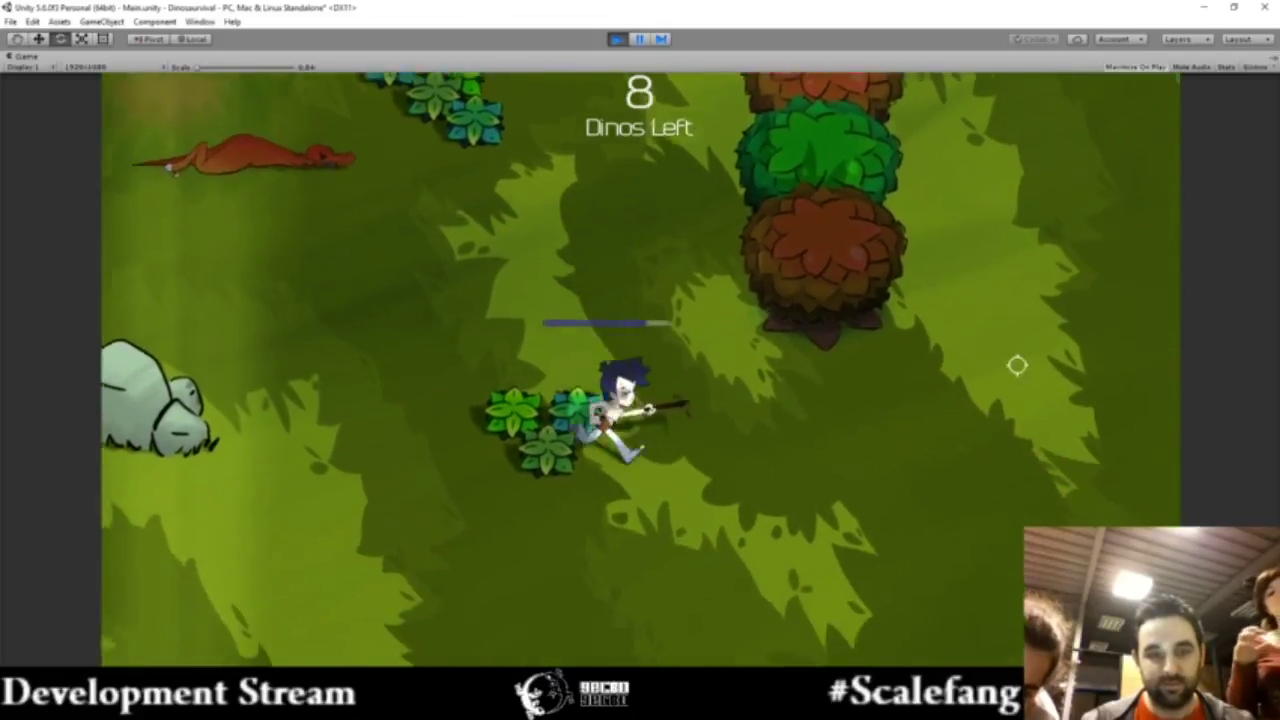
{"action": "key", "text": "d"}
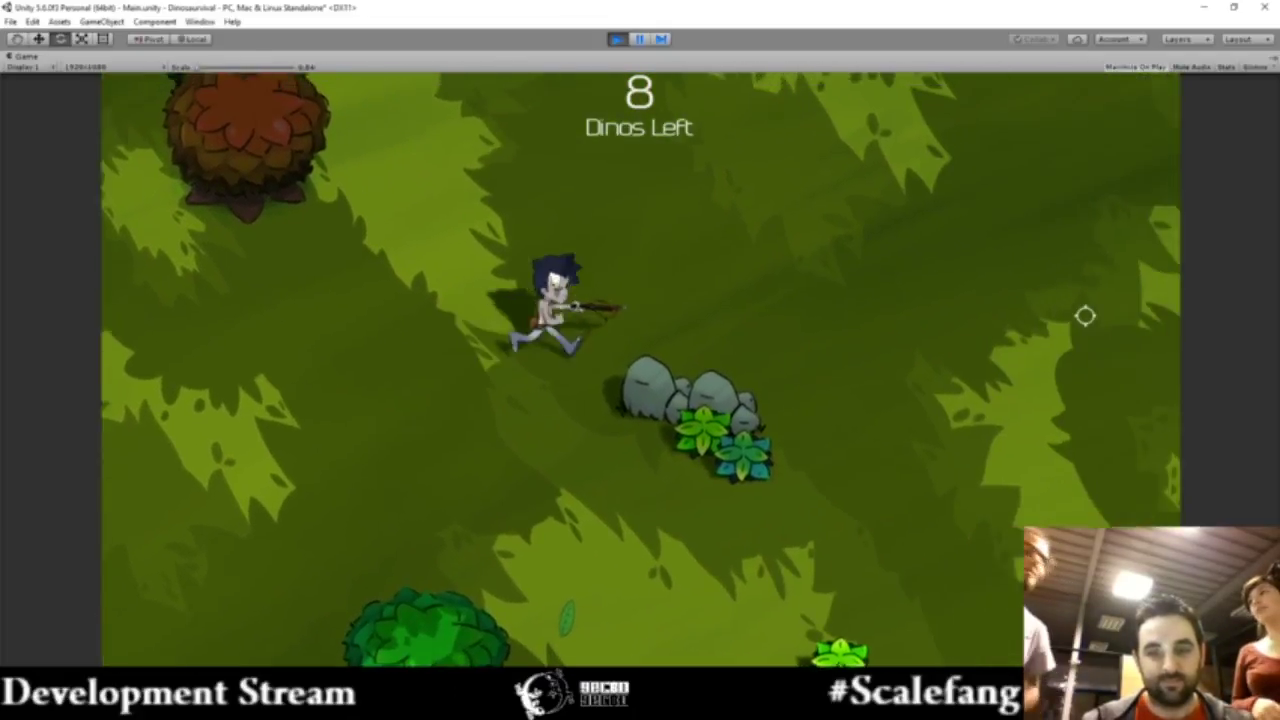
{"action": "key", "text": "w"}
{"action": "key", "text": "d"}
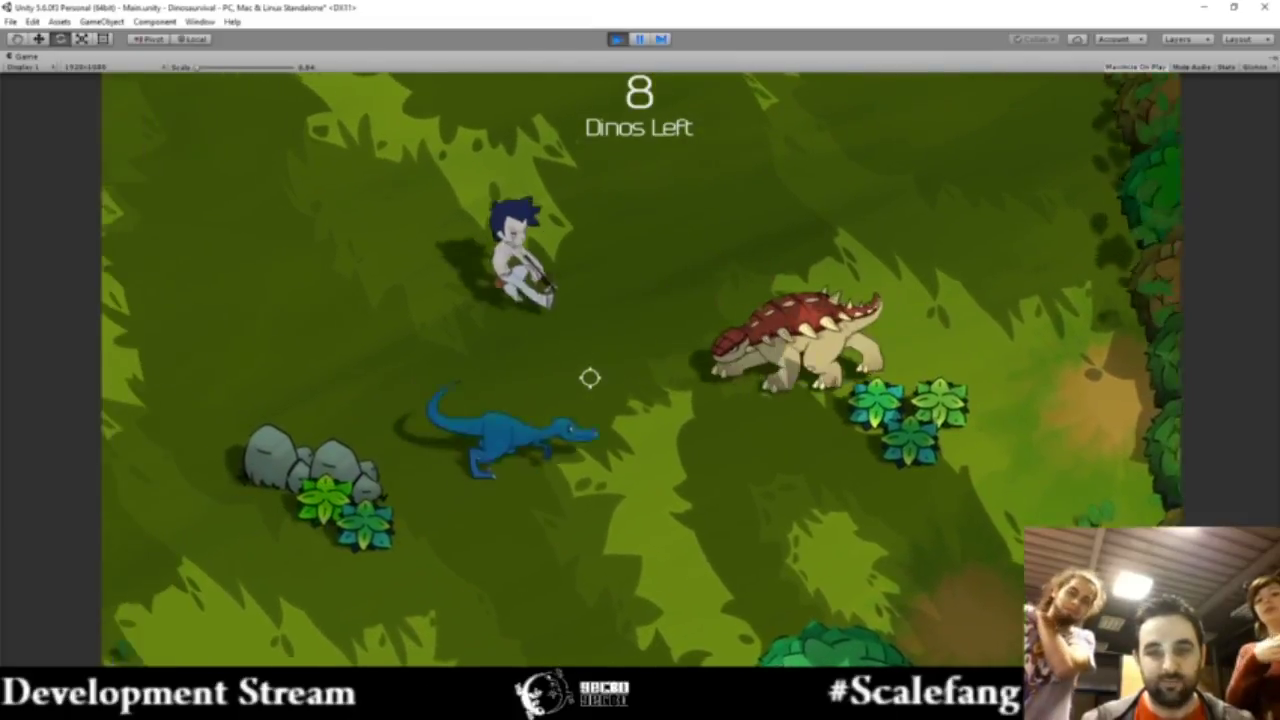
{"action": "key", "text": "a"}
{"action": "left_click", "coordinate": [834, 393]}
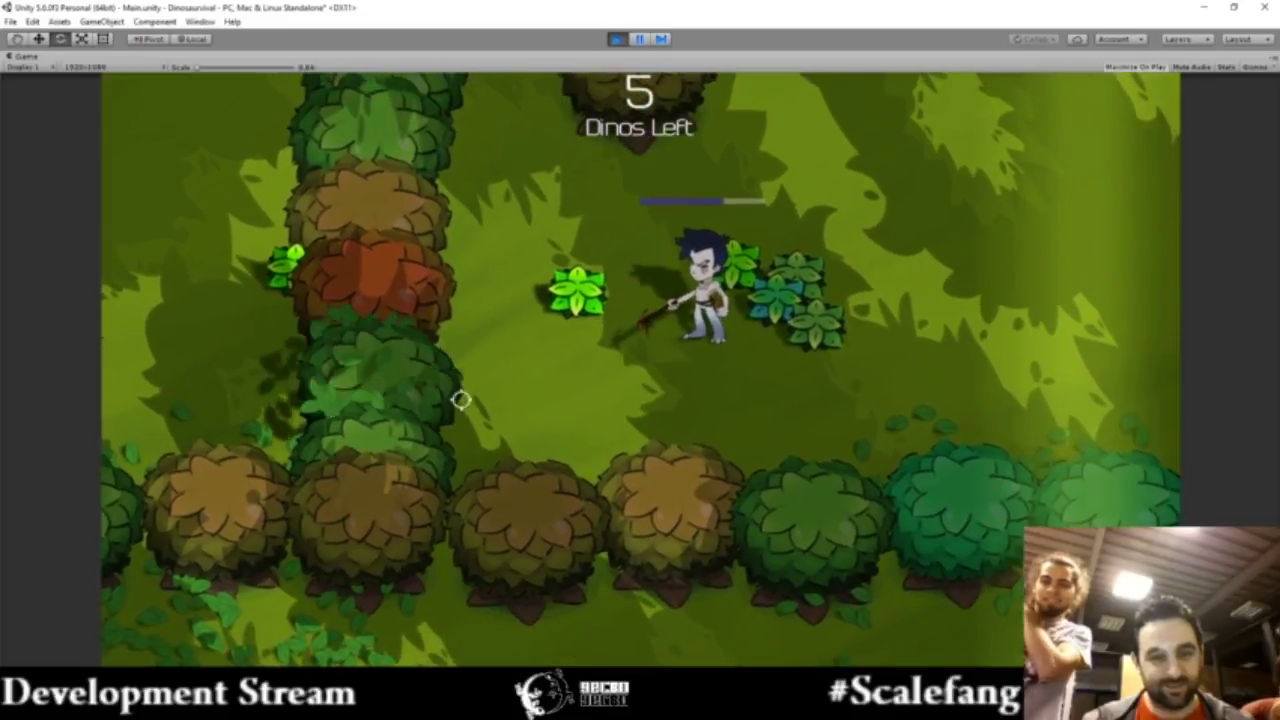
- Run right past the fallen dinosaurs with Dinos Left at 4
{"action": "key", "text": "d"}
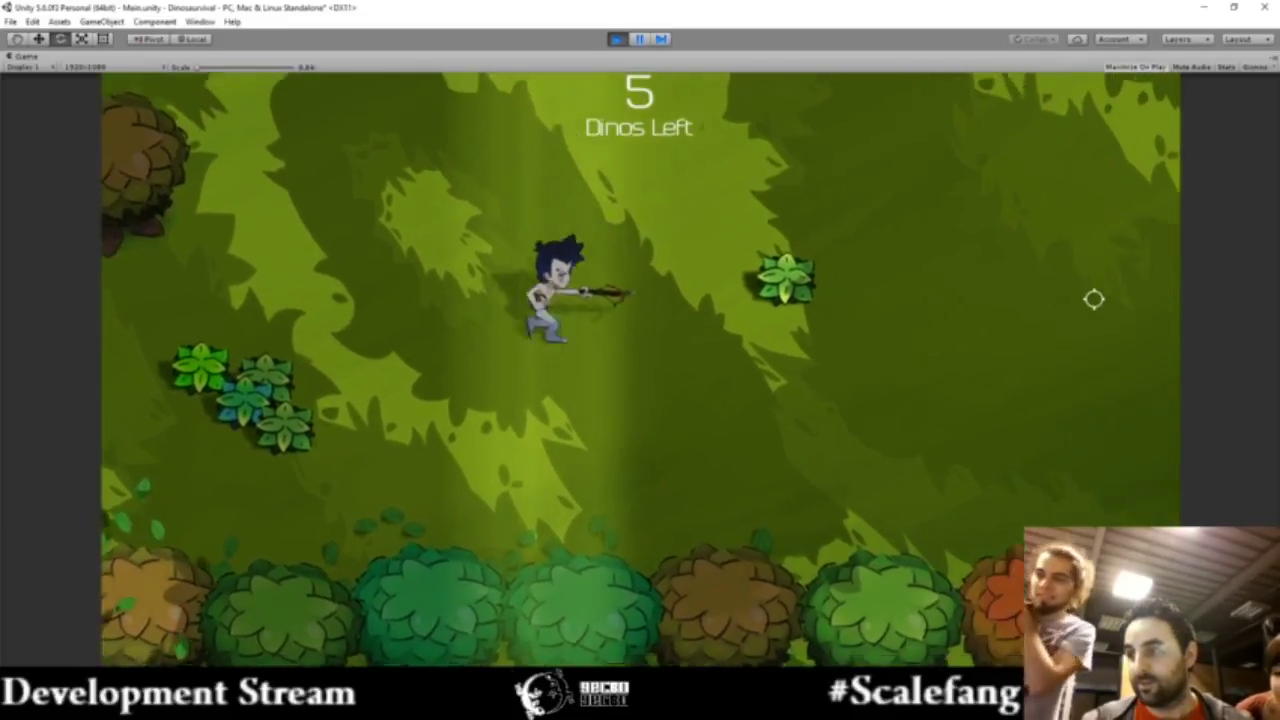
{"action": "key", "text": "d"}
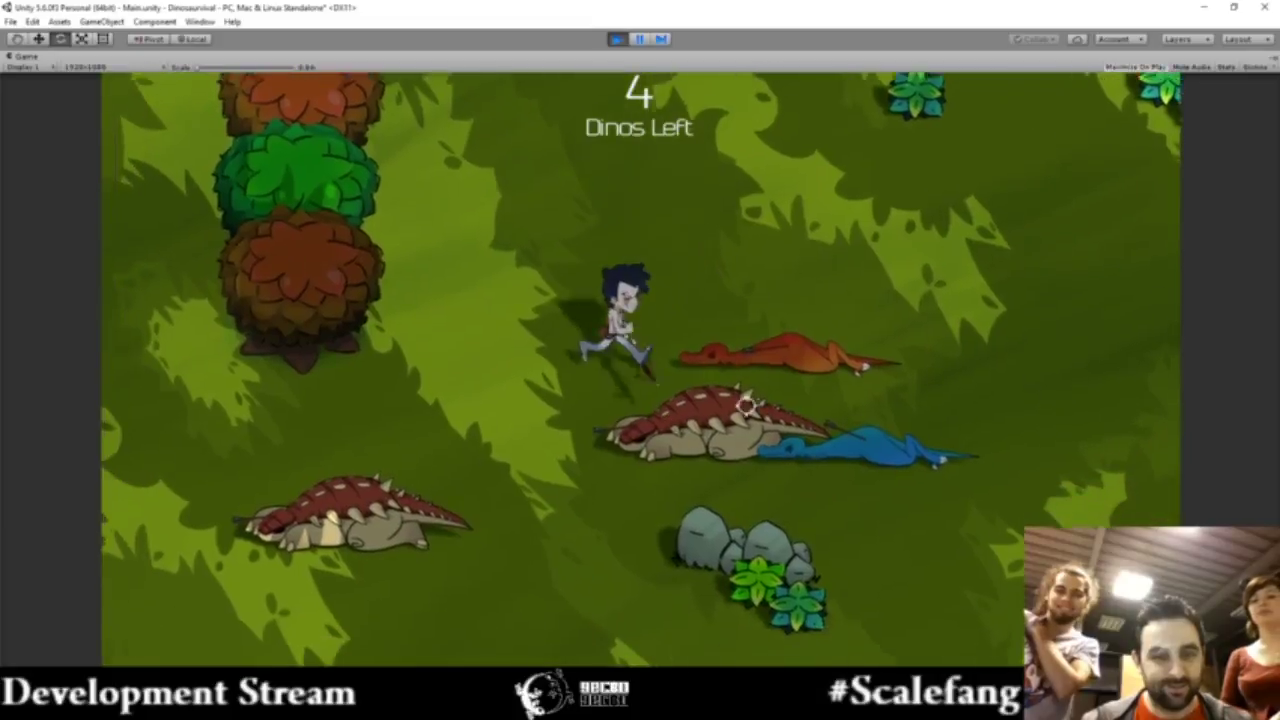
{"action": "key", "text": "s"}
{"action": "key", "text": "a"}
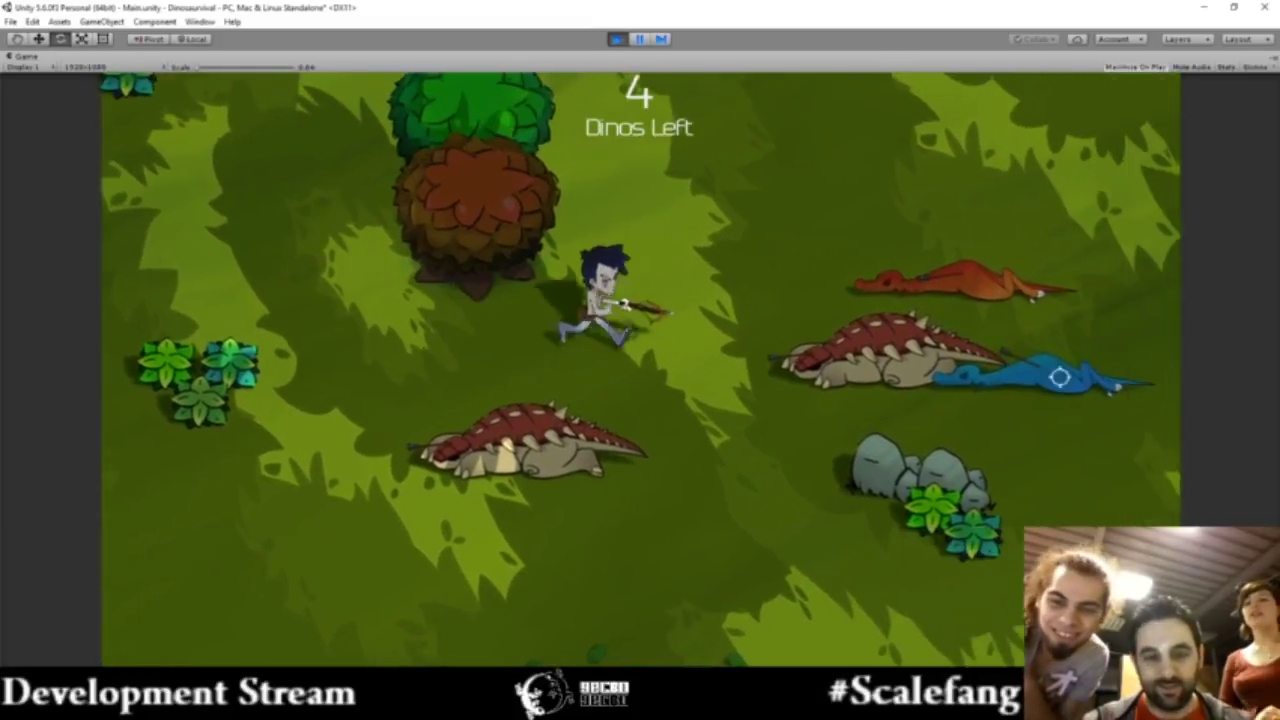
{"action": "key", "text": "d"}
{"action": "key", "text": "d"}
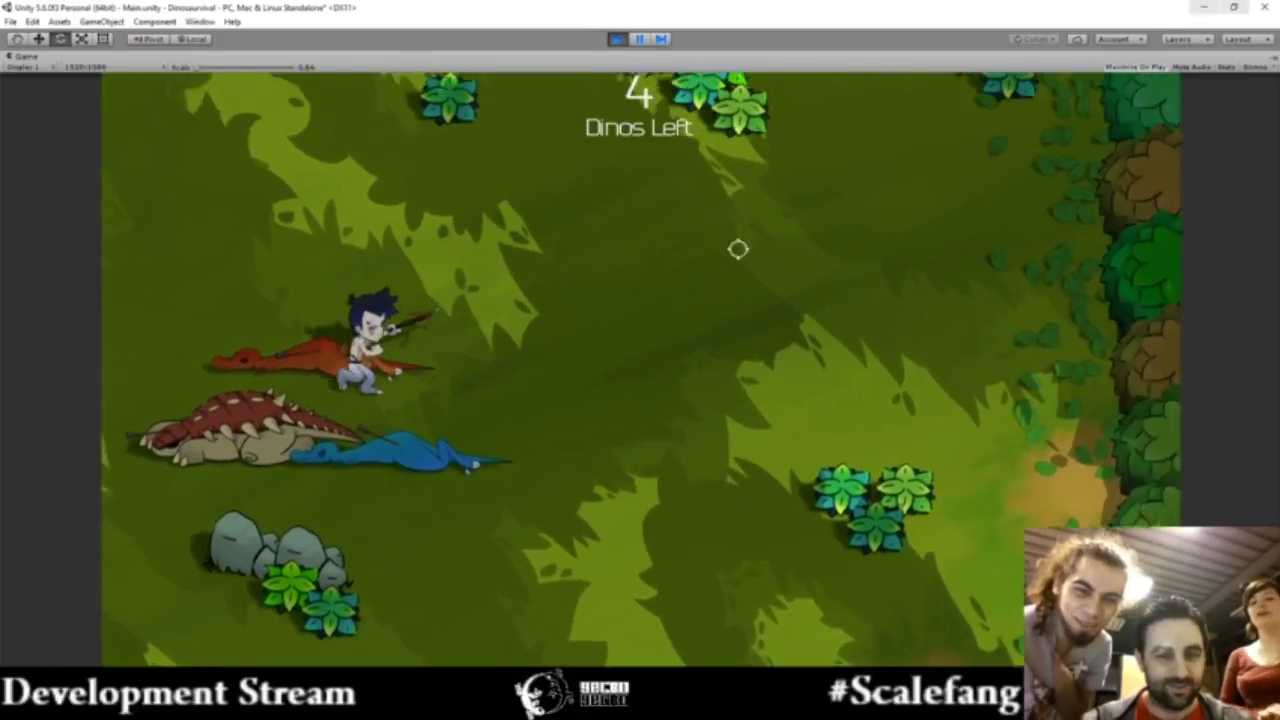
- Zigzag the hunter left and up across the map searching for prey
{"action": "key", "text": "a"}
{"action": "key", "text": "w"}
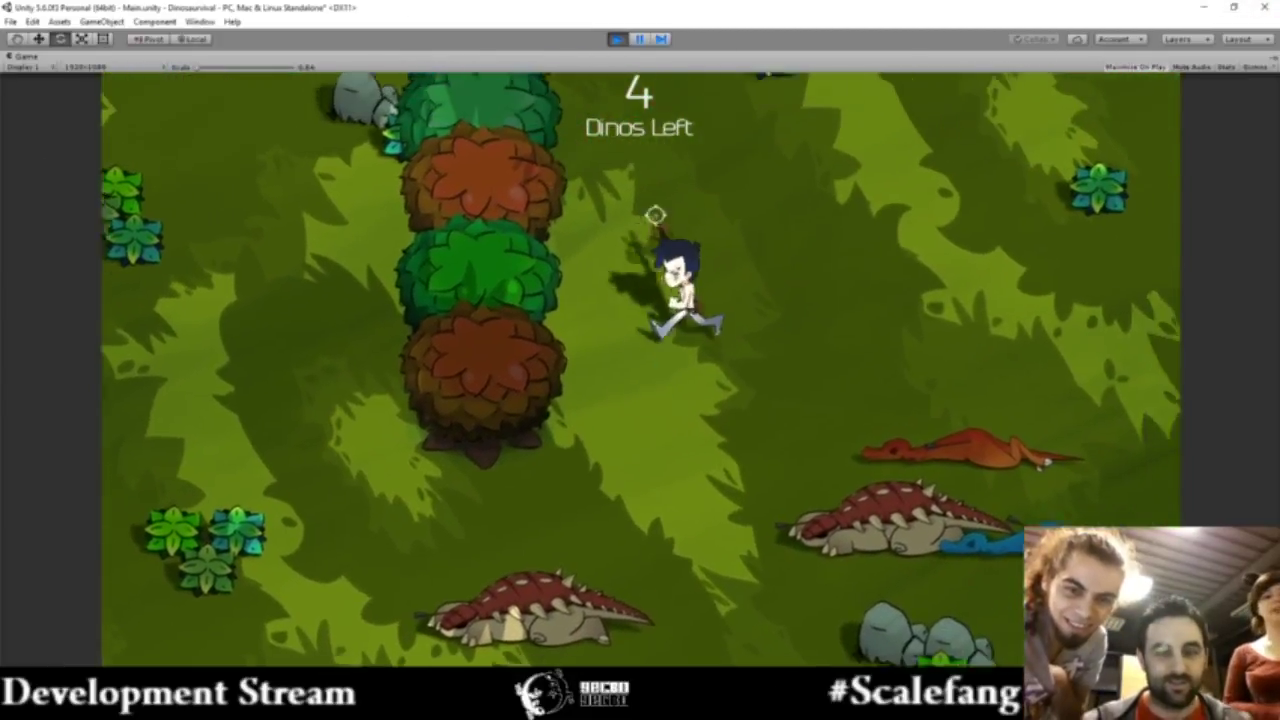
{"action": "key", "text": "d"}
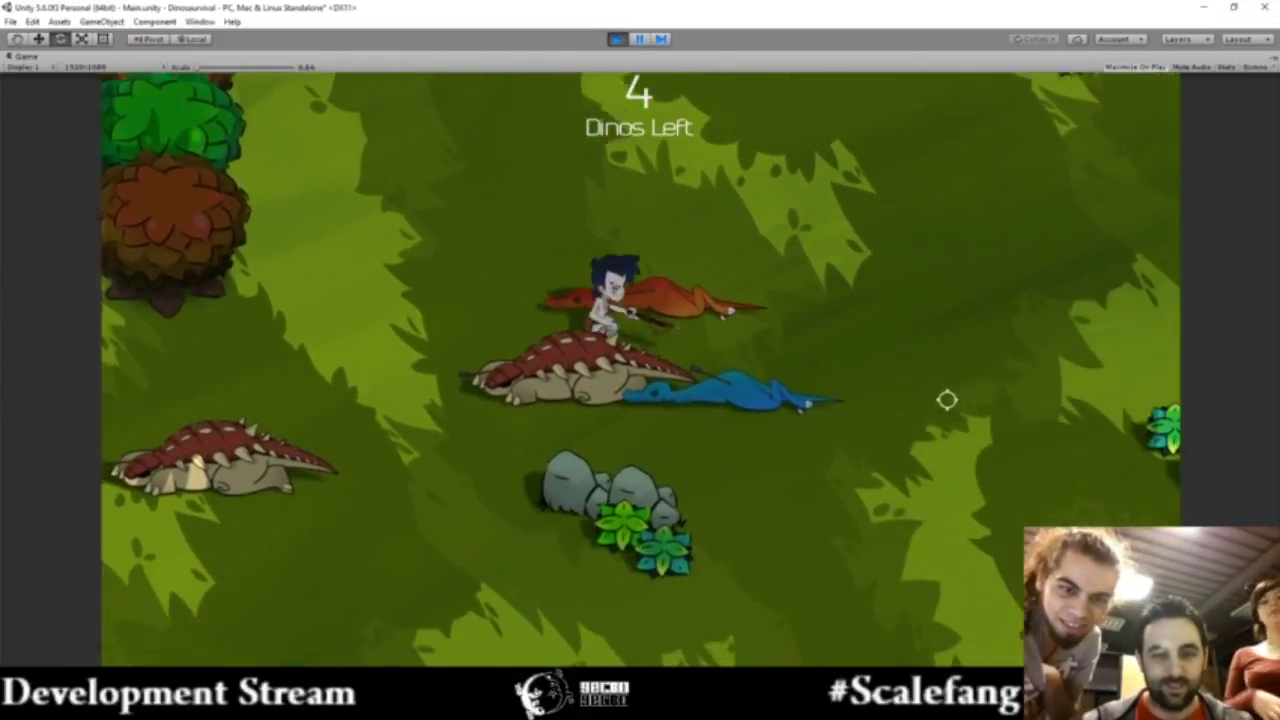
{"action": "key", "text": "w"}
{"action": "key", "text": "a"}
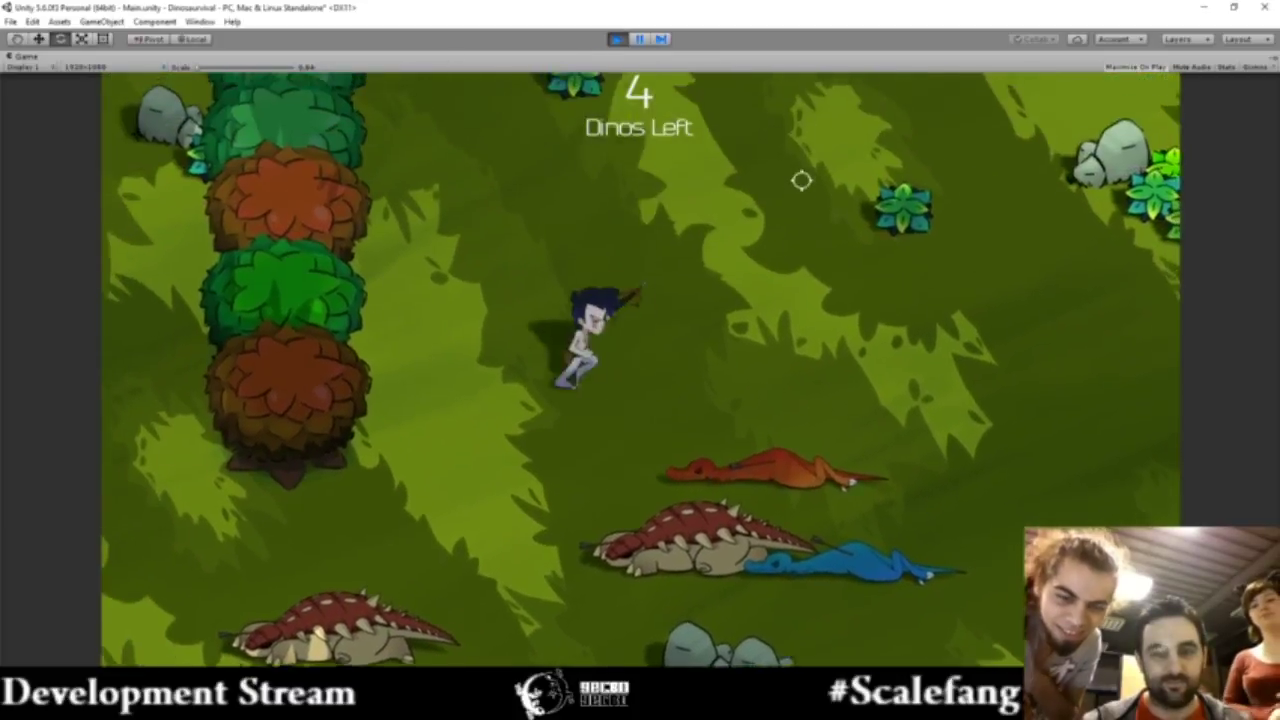
{"action": "key", "text": "w"}
{"action": "key", "text": "d"}
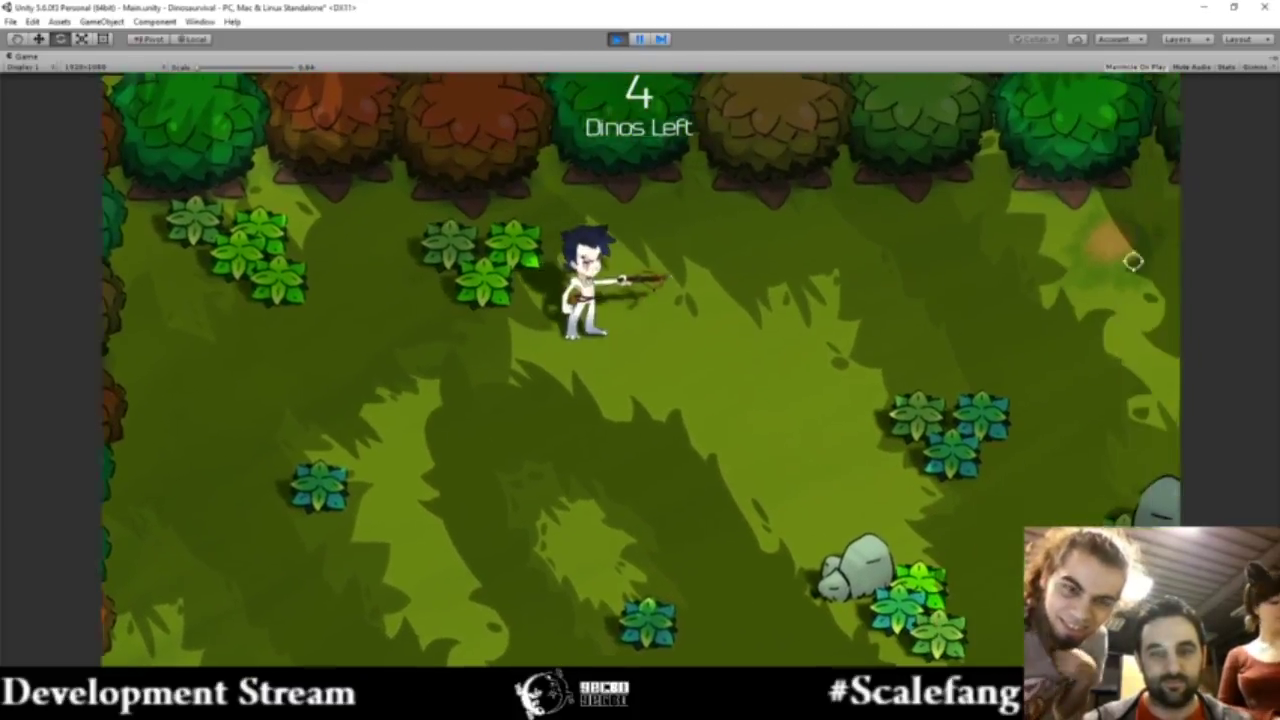
{"action": "key", "text": "s"}
{"action": "key", "text": "a"}
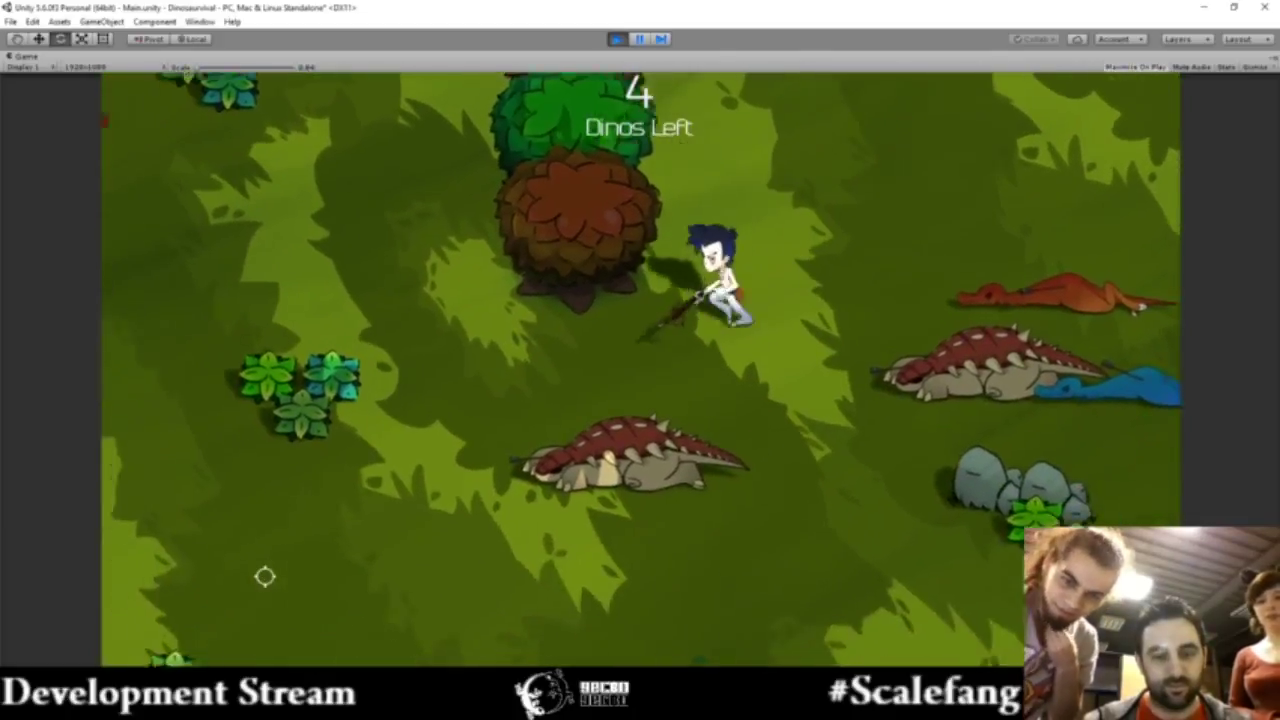
- Sweep the hunter toward the upper-left of the jungle looking for dinosaurs
{"action": "key", "text": "a"}
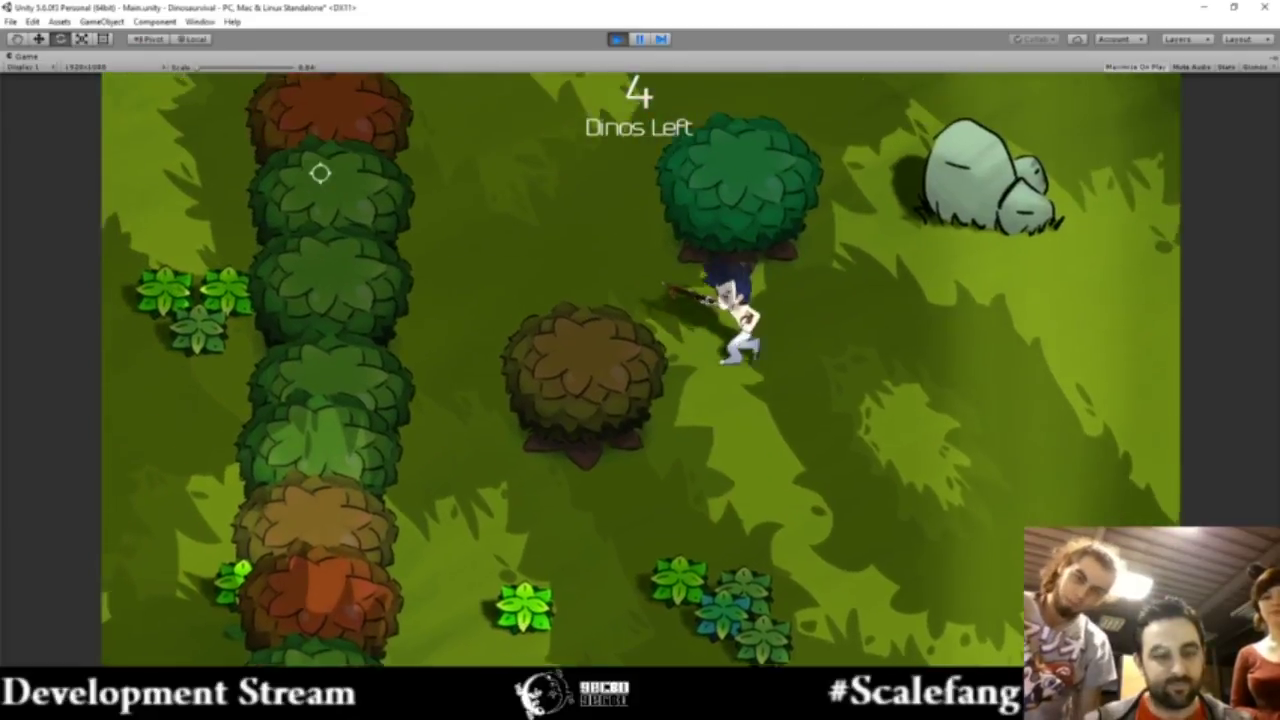
{"action": "key", "text": "w"}
{"action": "key", "text": "a"}
{"action": "key", "text": "a"}
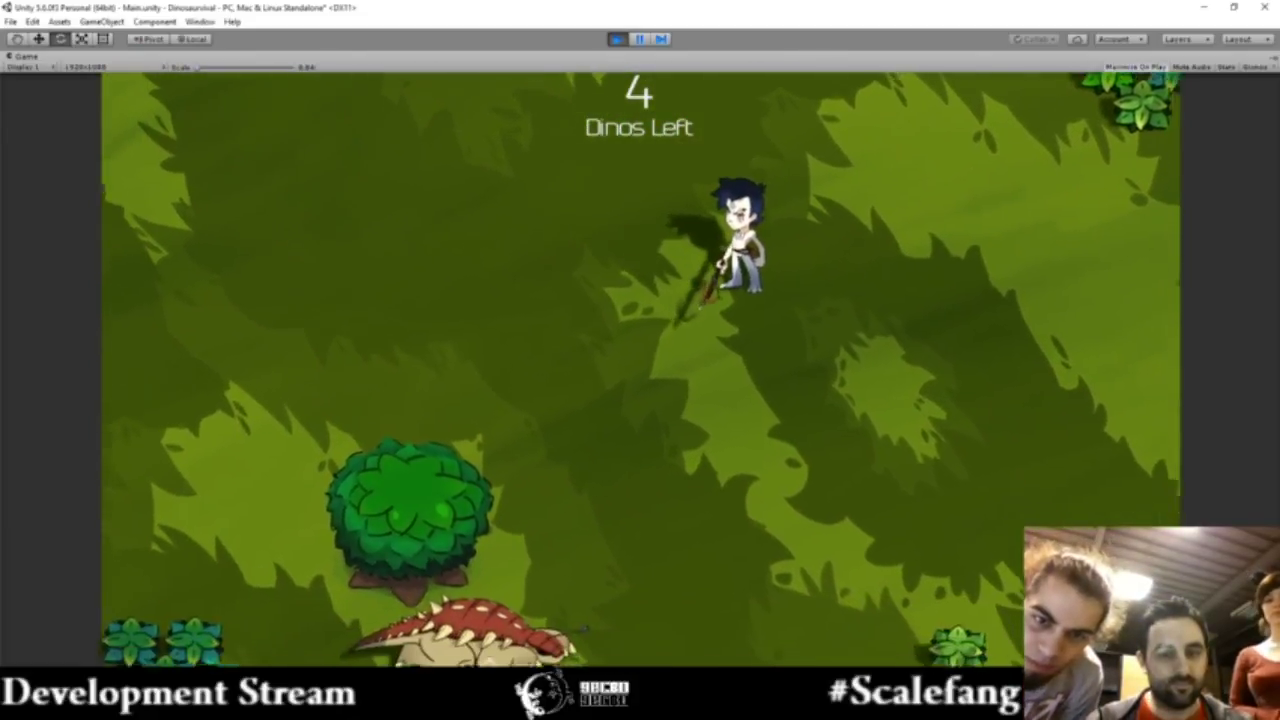
{"action": "key", "text": "w"}
{"action": "key", "text": "a"}
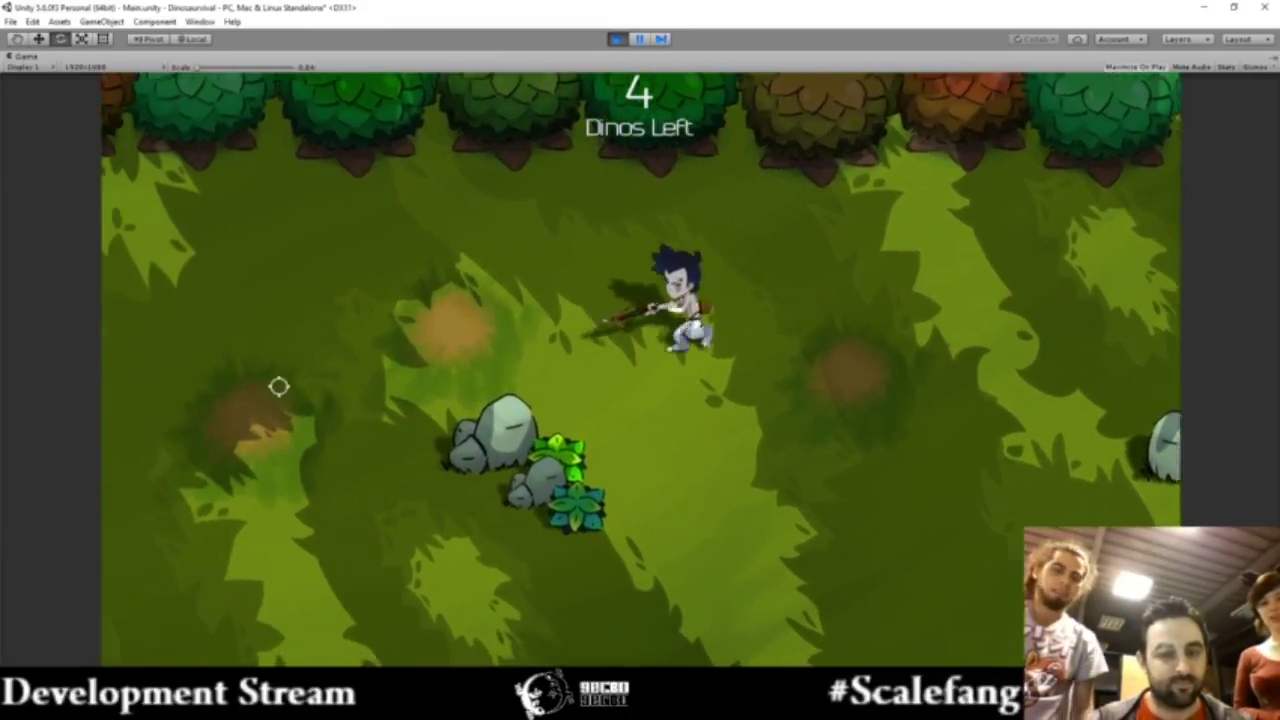
{"action": "key", "text": "a"}
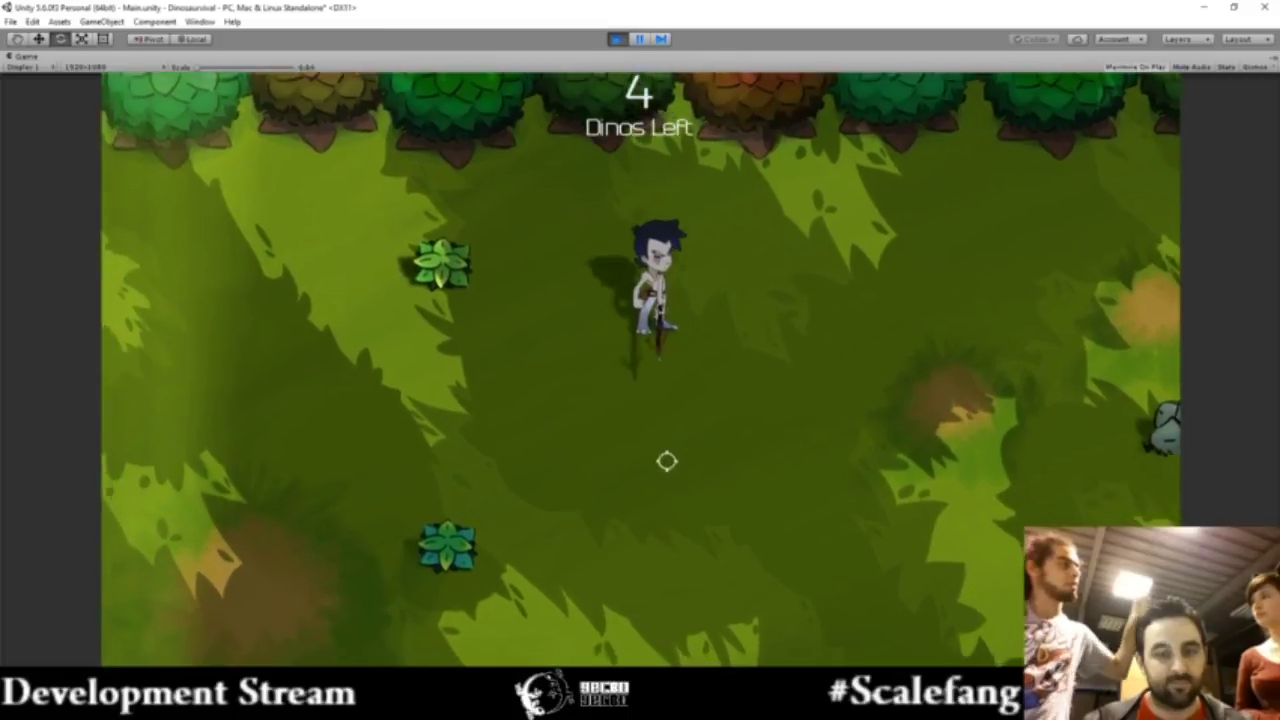
{"action": "key", "text": "d"}
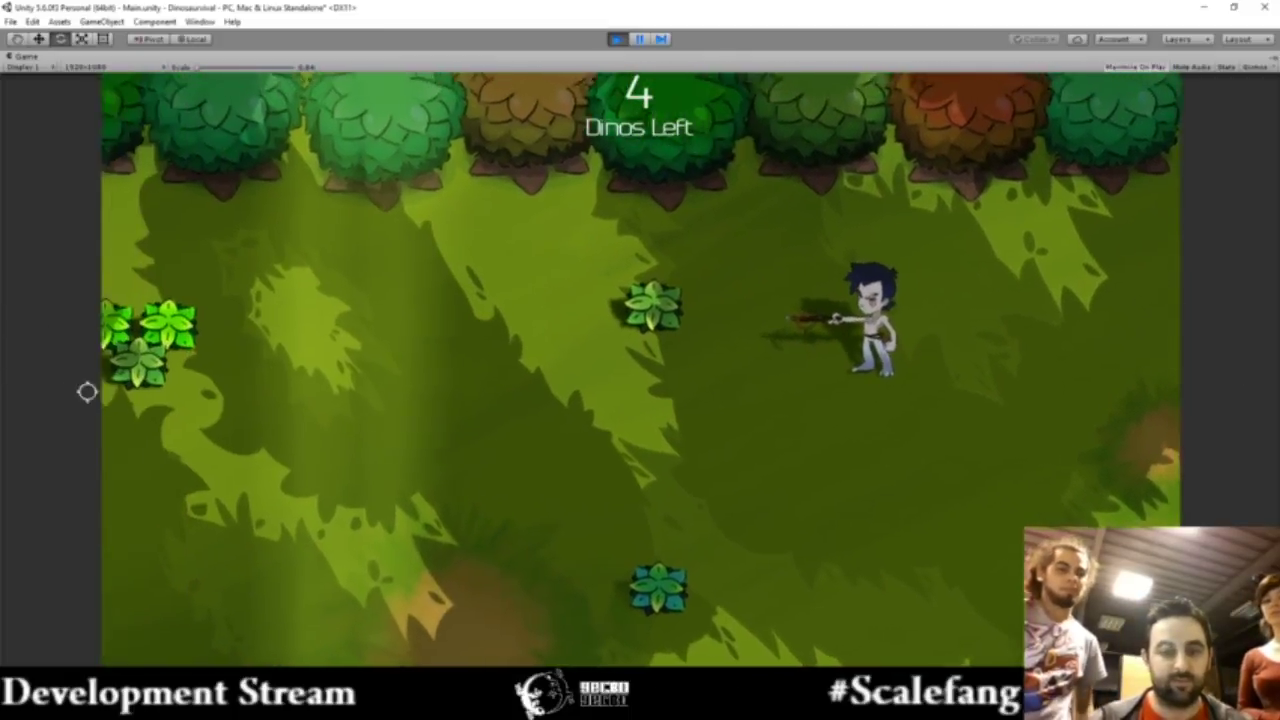
{"action": "key", "text": "a"}
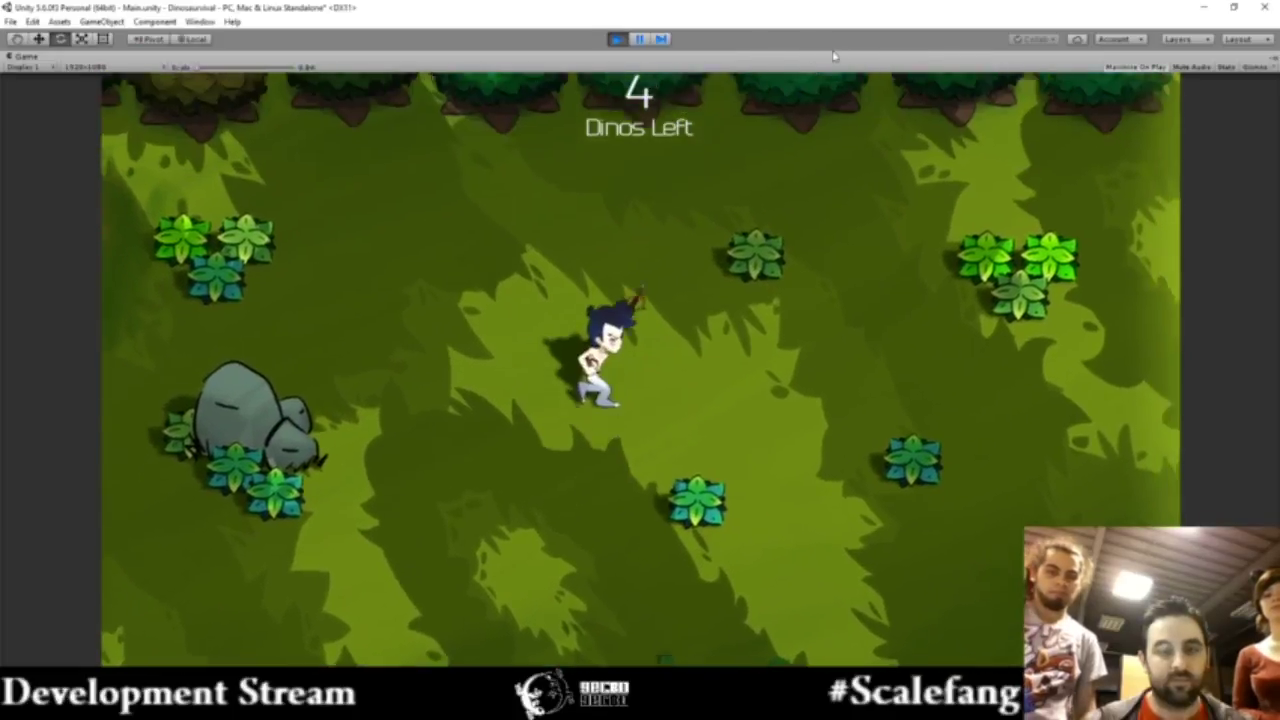
- Run the hunter south and right across the map, counter still at 4
{"action": "key", "text": "s"}
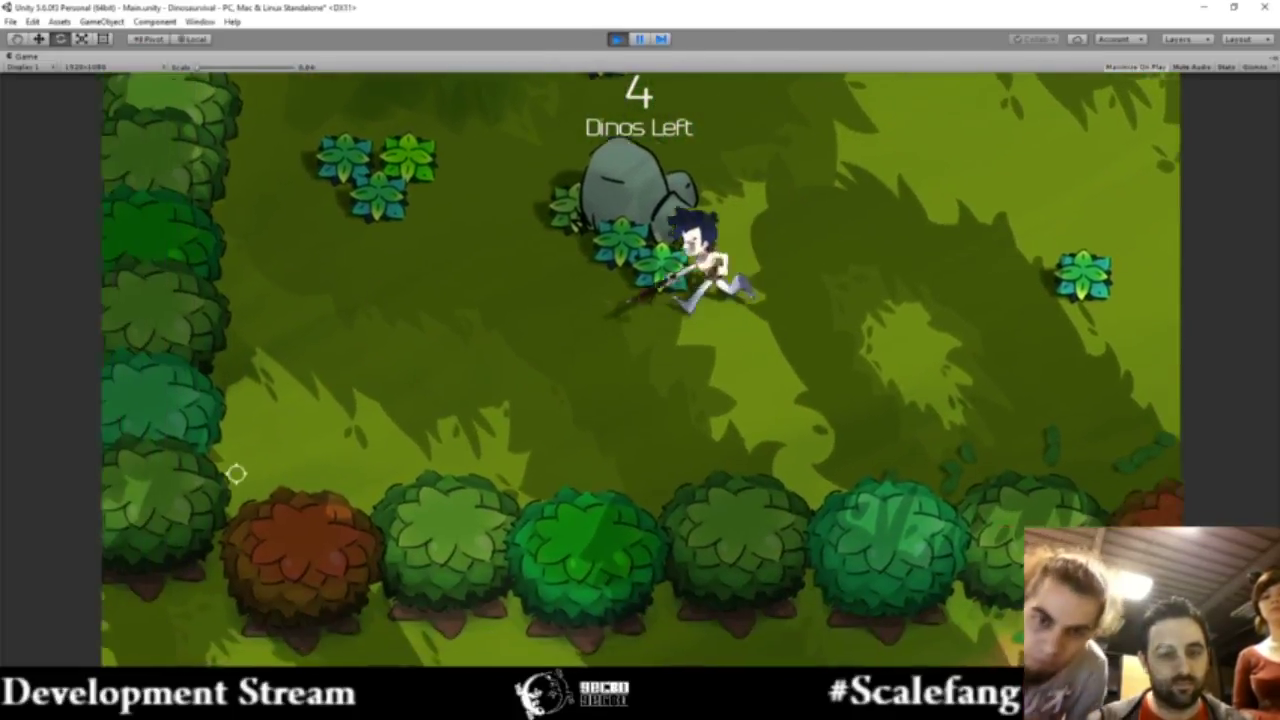
{"action": "key", "text": "w"}
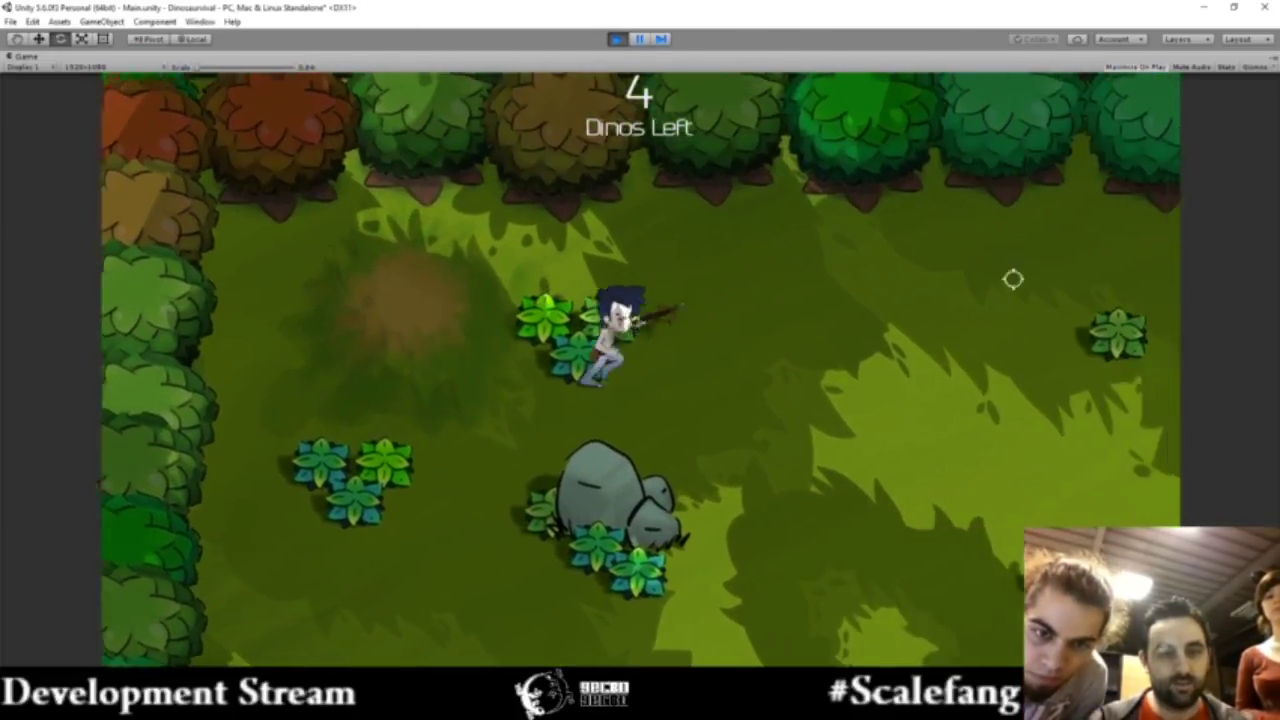
{"action": "key", "text": "d"}
{"action": "key", "text": "s"}
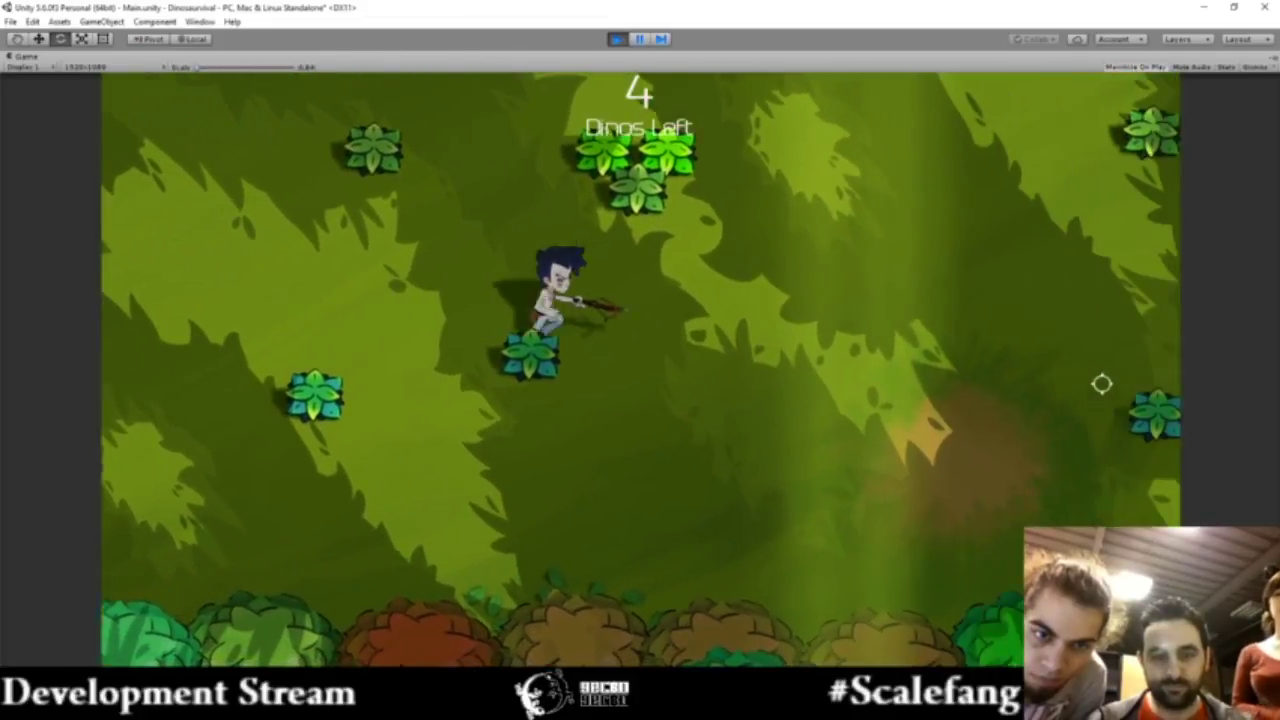
{"action": "key", "text": "w"}
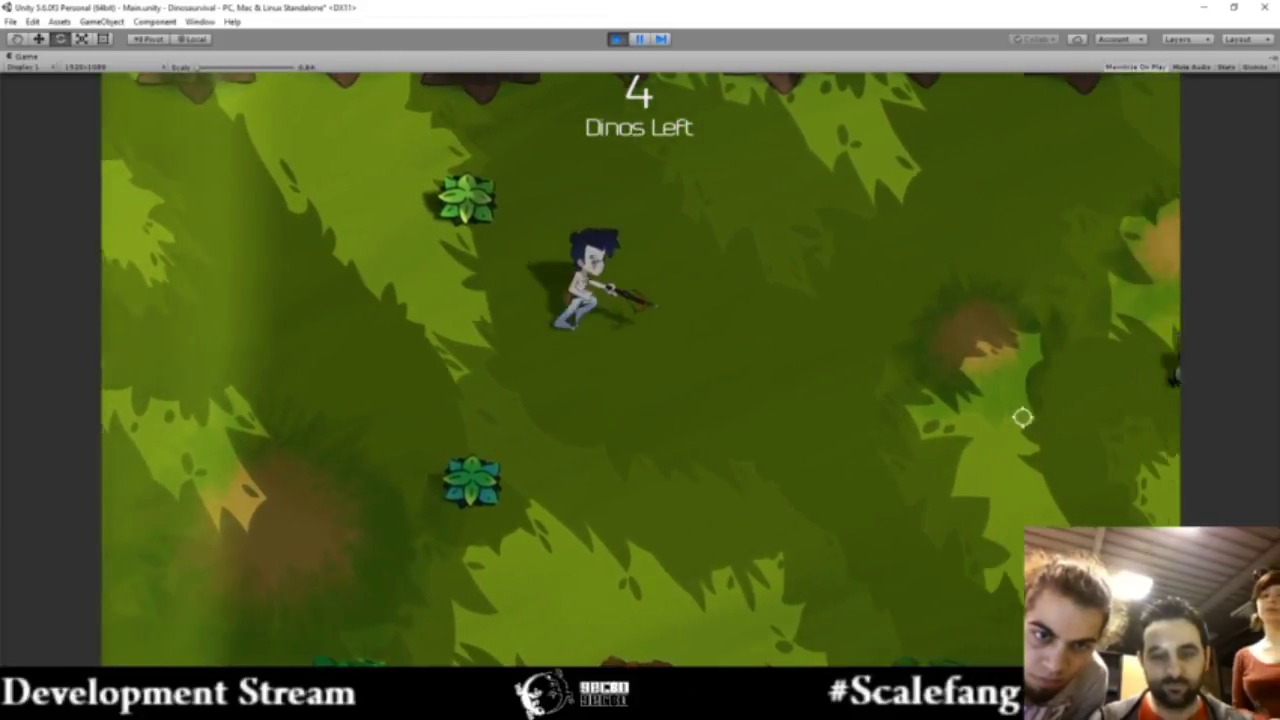
{"action": "key", "text": "s"}
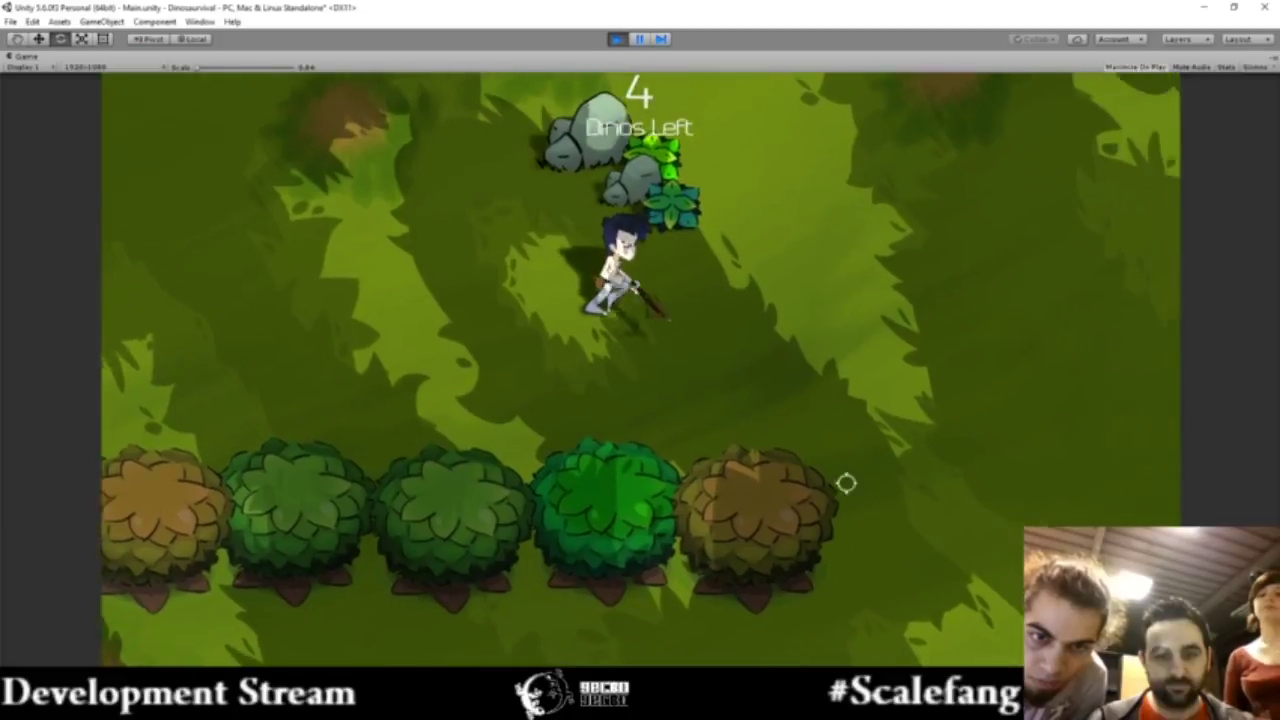
{"action": "key", "text": "d"}
{"action": "key", "text": "a"}
{"action": "key", "text": "s"}
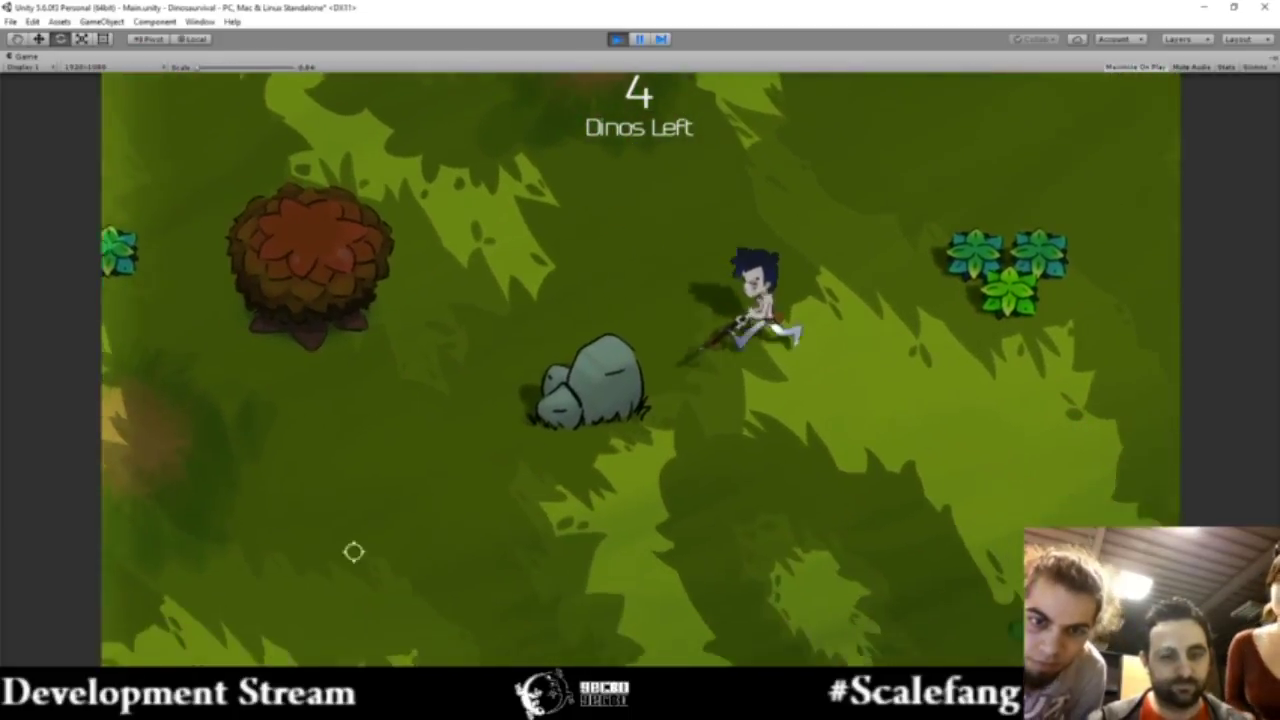
{"action": "key", "text": "s"}
{"action": "key", "text": "d"}
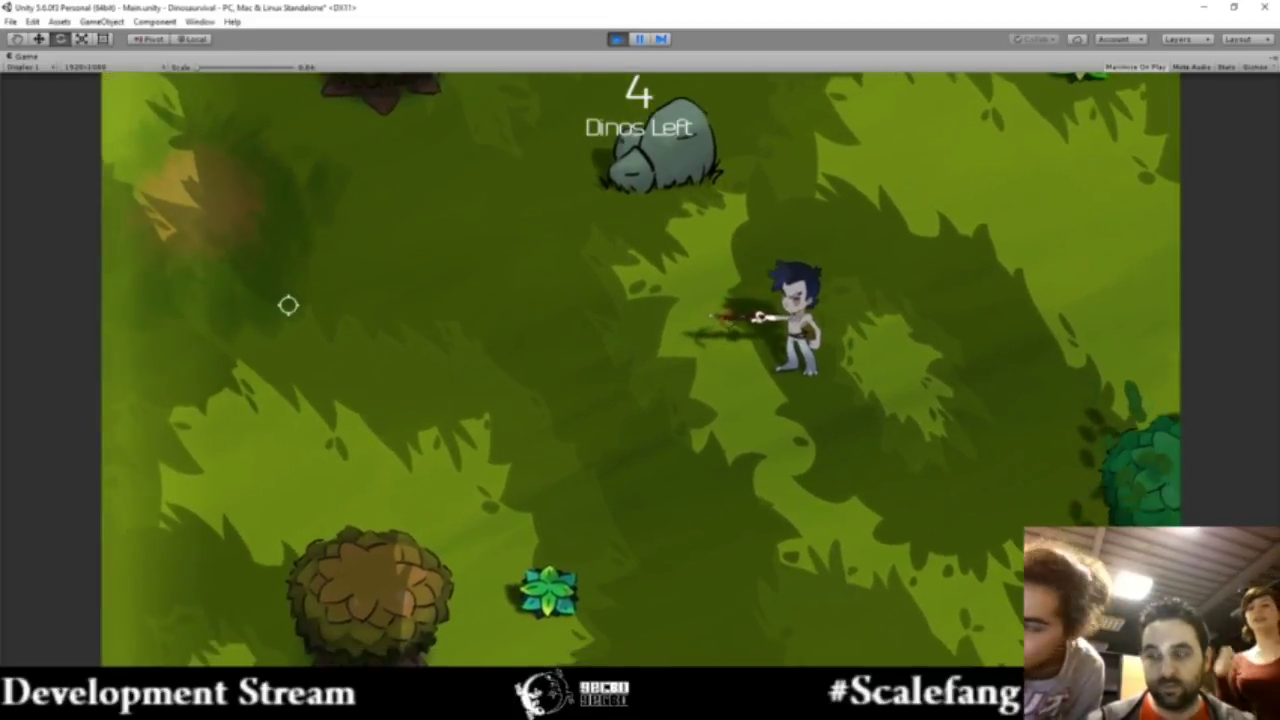
- Zigzag the hunter up-left toward the dinosaurs, then down to the bush row
{"action": "key", "text": "a"}
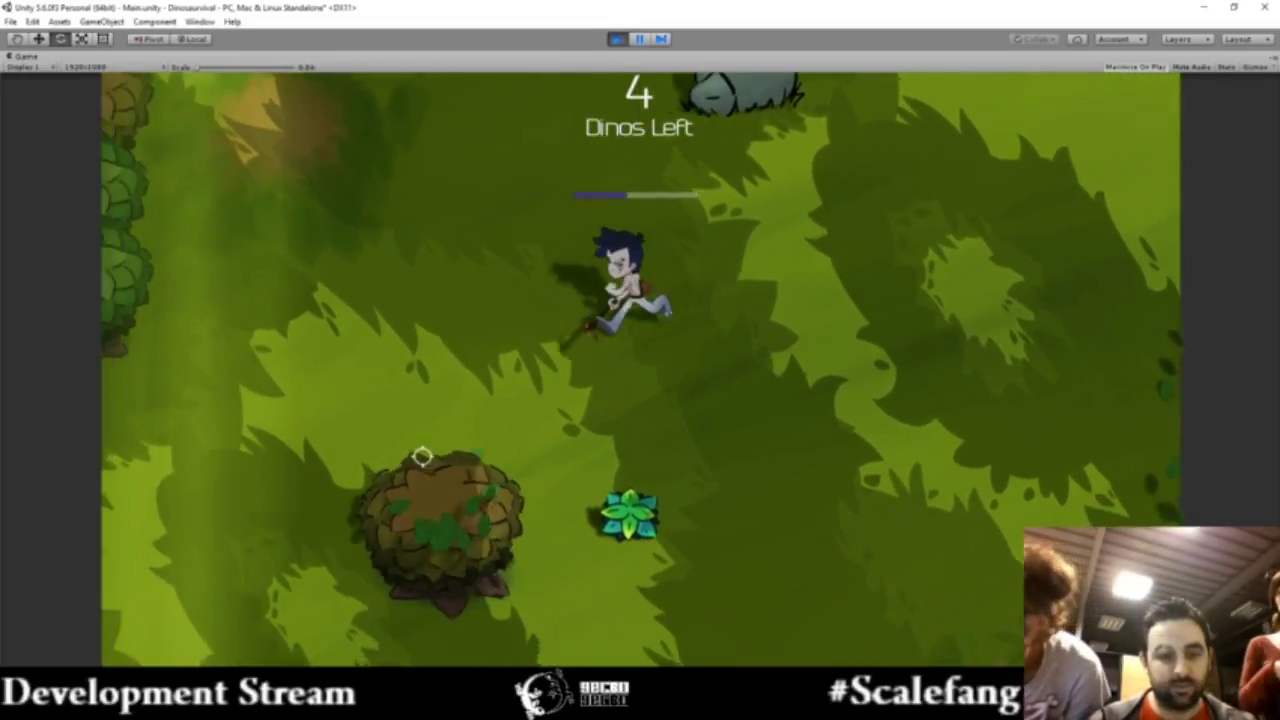
{"action": "key", "text": "w"}
{"action": "key", "text": "d"}
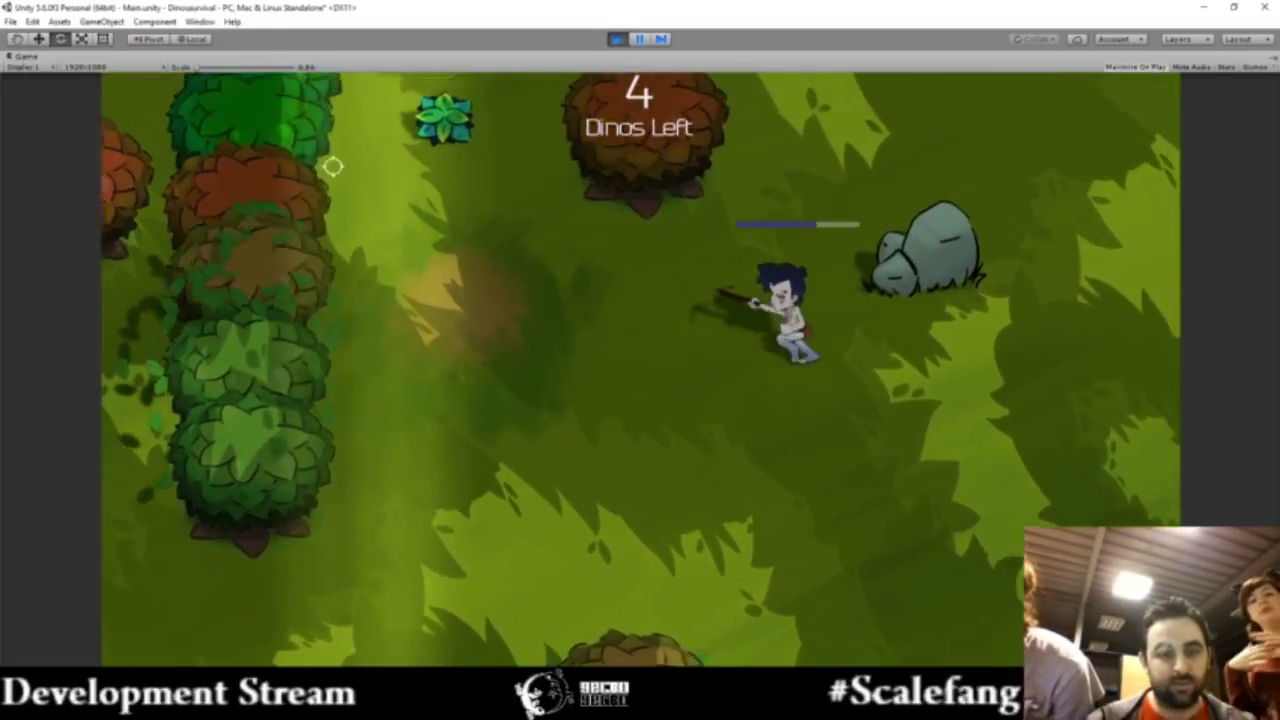
{"action": "key", "text": "s"}
{"action": "key", "text": "a"}
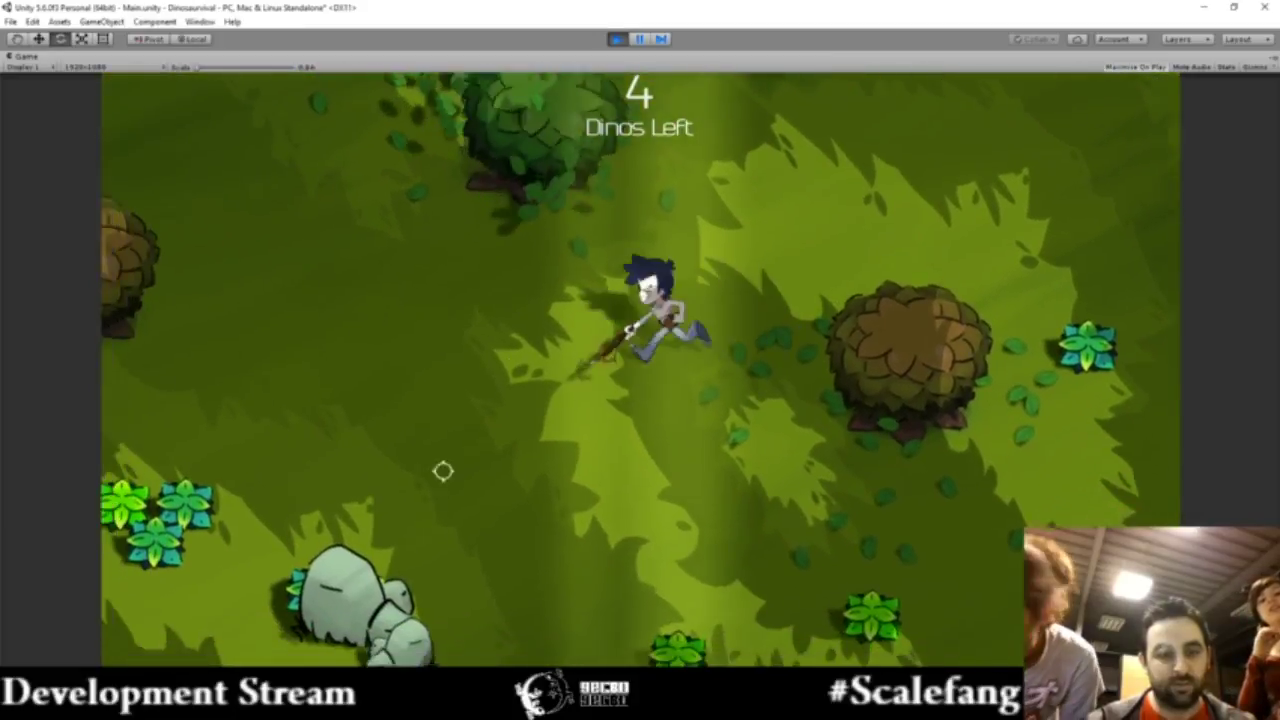
{"action": "key", "text": "w"}
{"action": "key", "text": "a"}
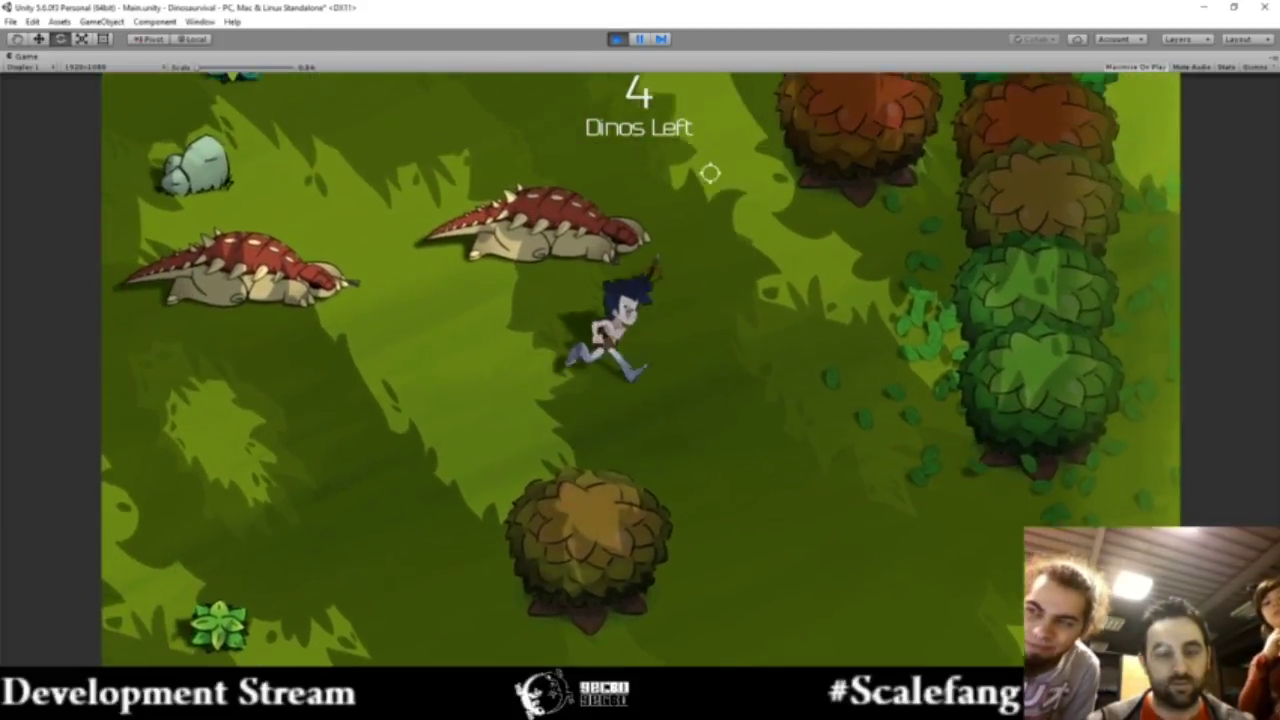
{"action": "key", "text": "s"}
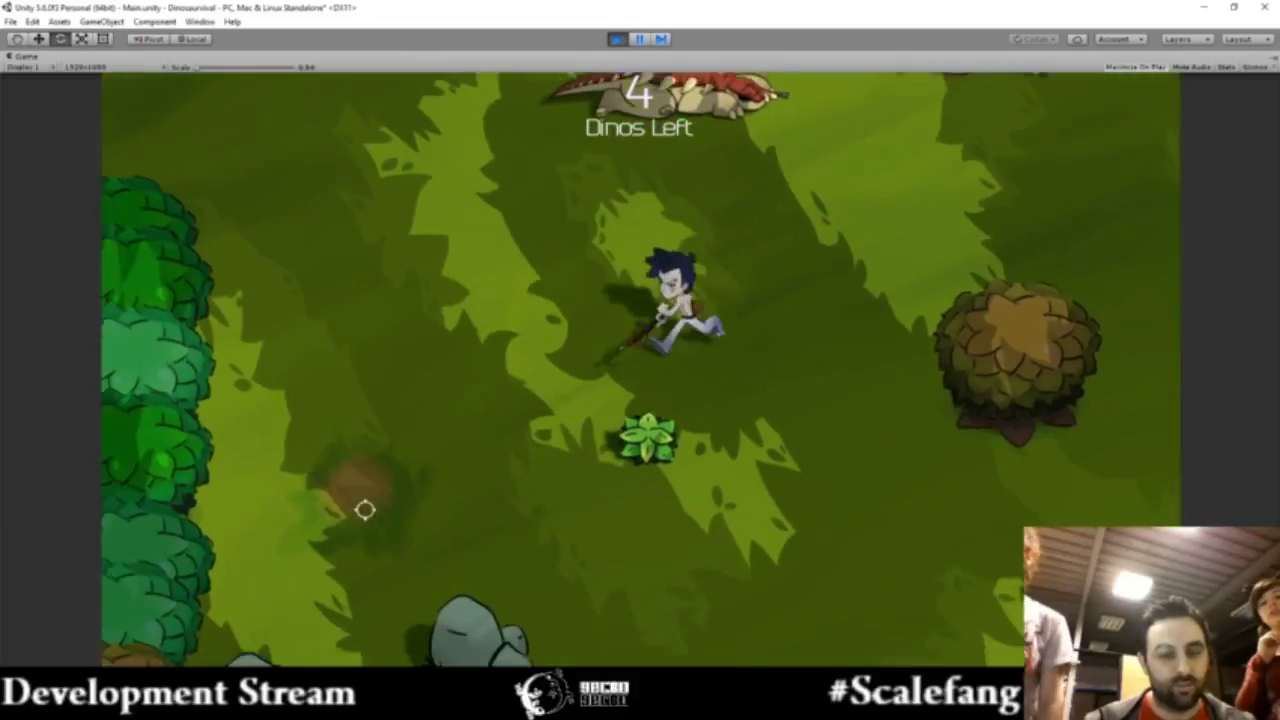
{"action": "key", "text": "s"}
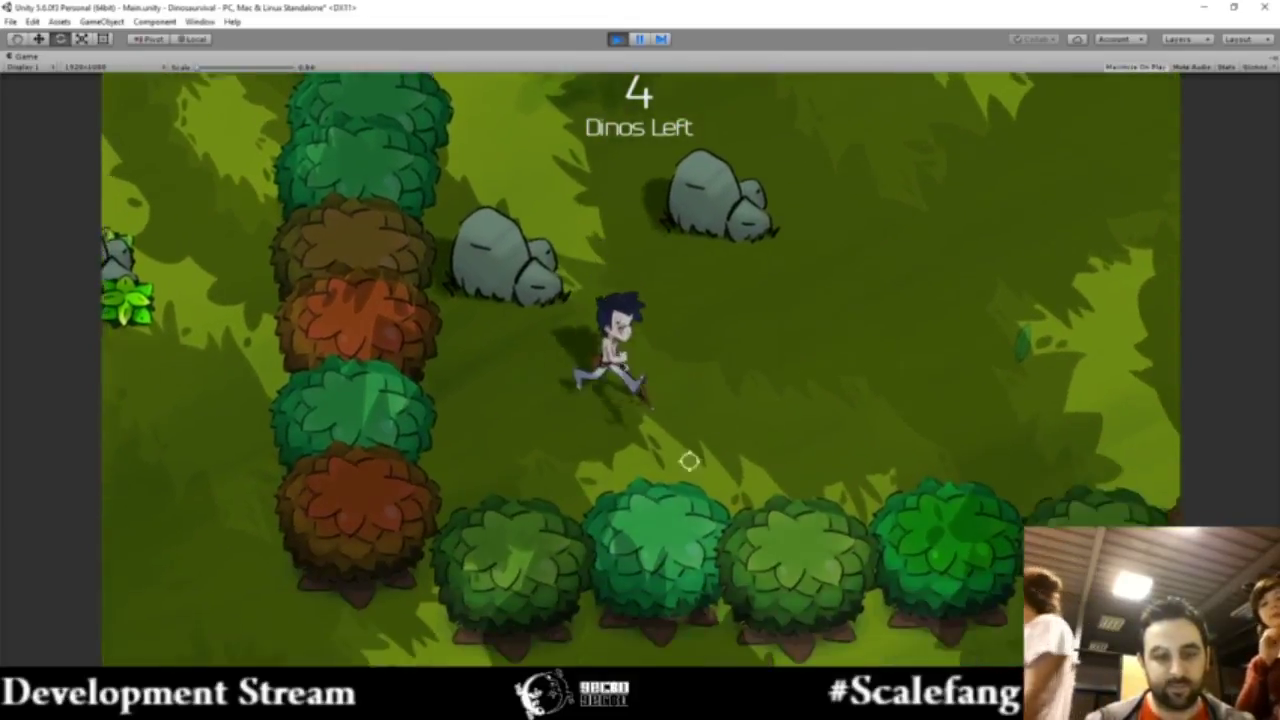
- Run the hunter right across the map toward a dinosaur
{"action": "key", "text": "d"}
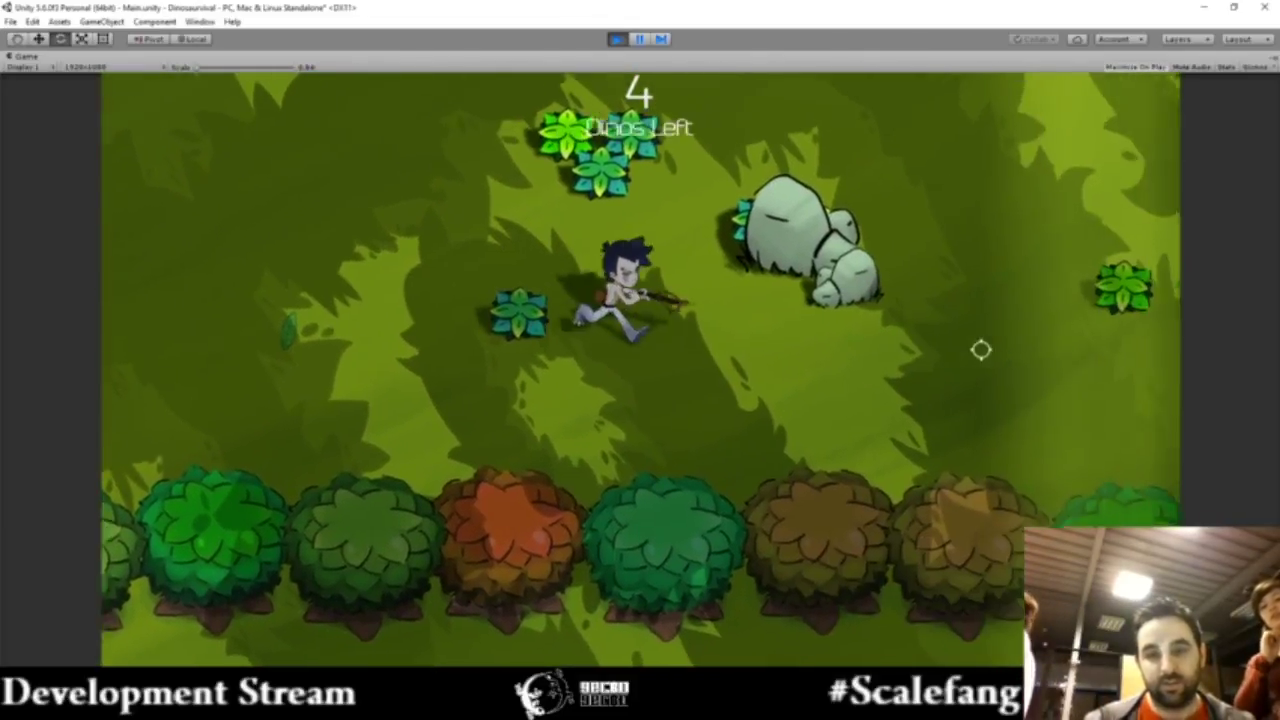
{"action": "key", "text": "d"}
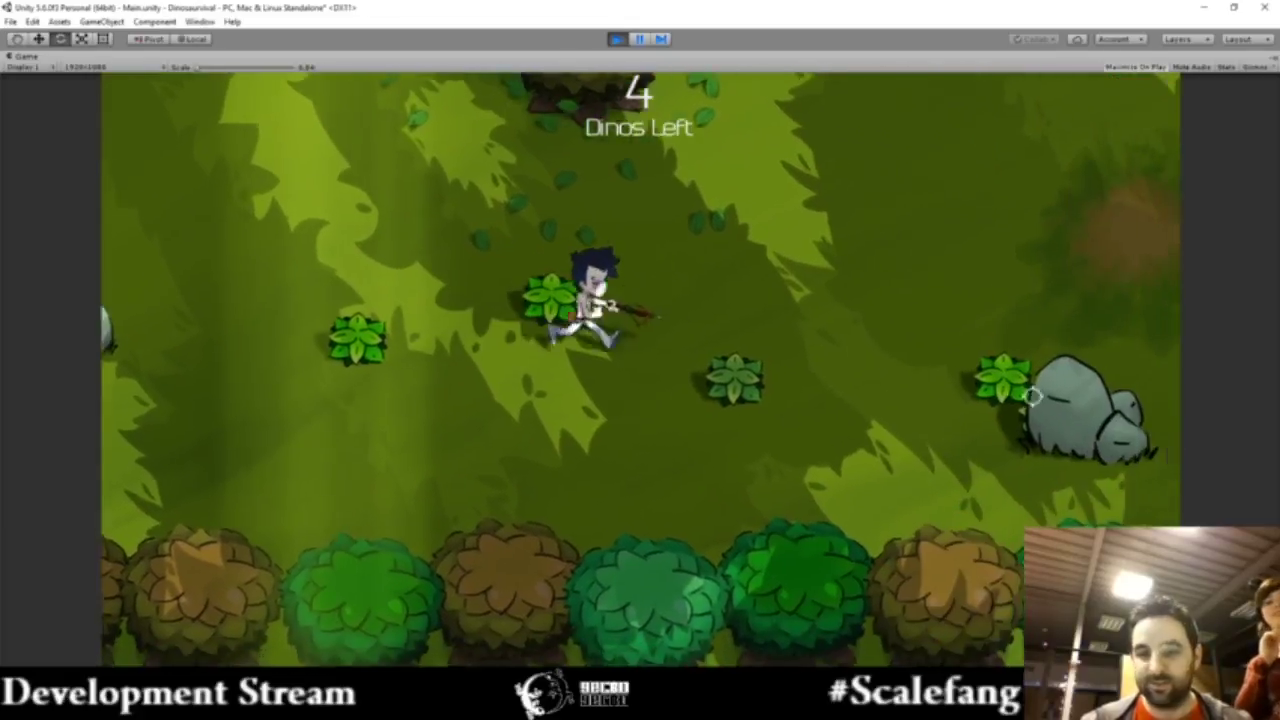
{"action": "key", "text": "d"}
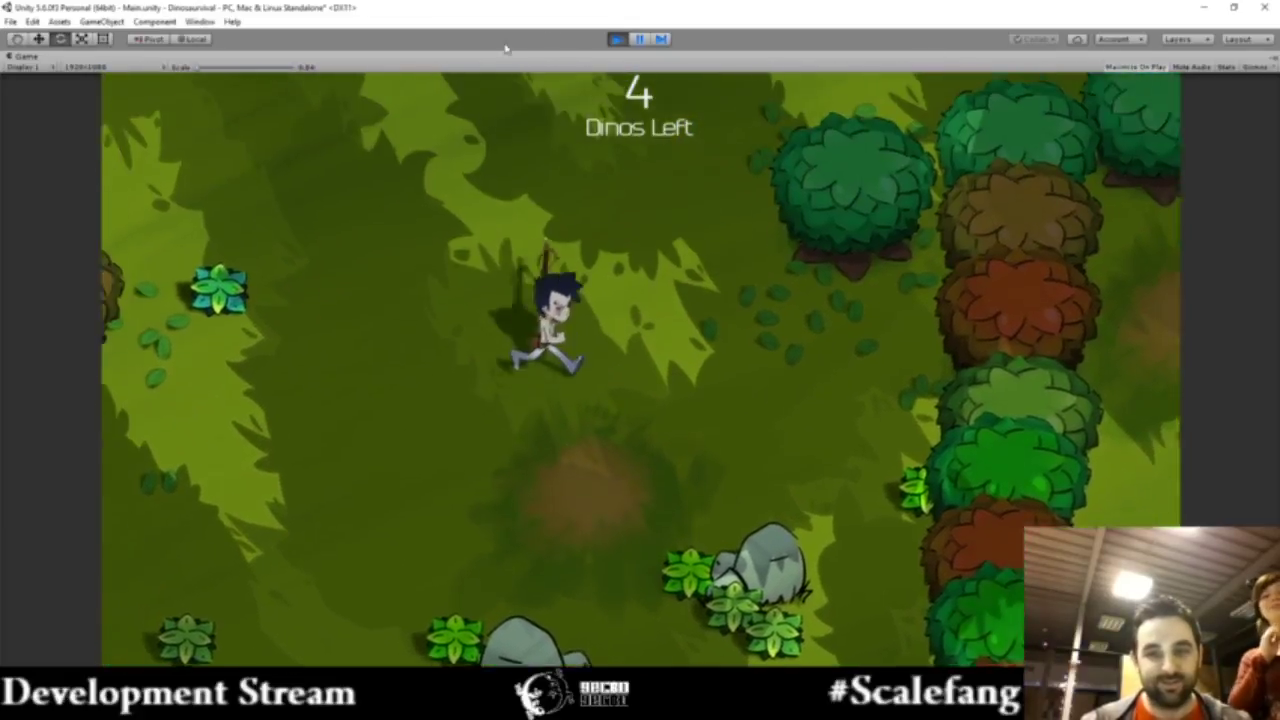
{"action": "key", "text": "w"}
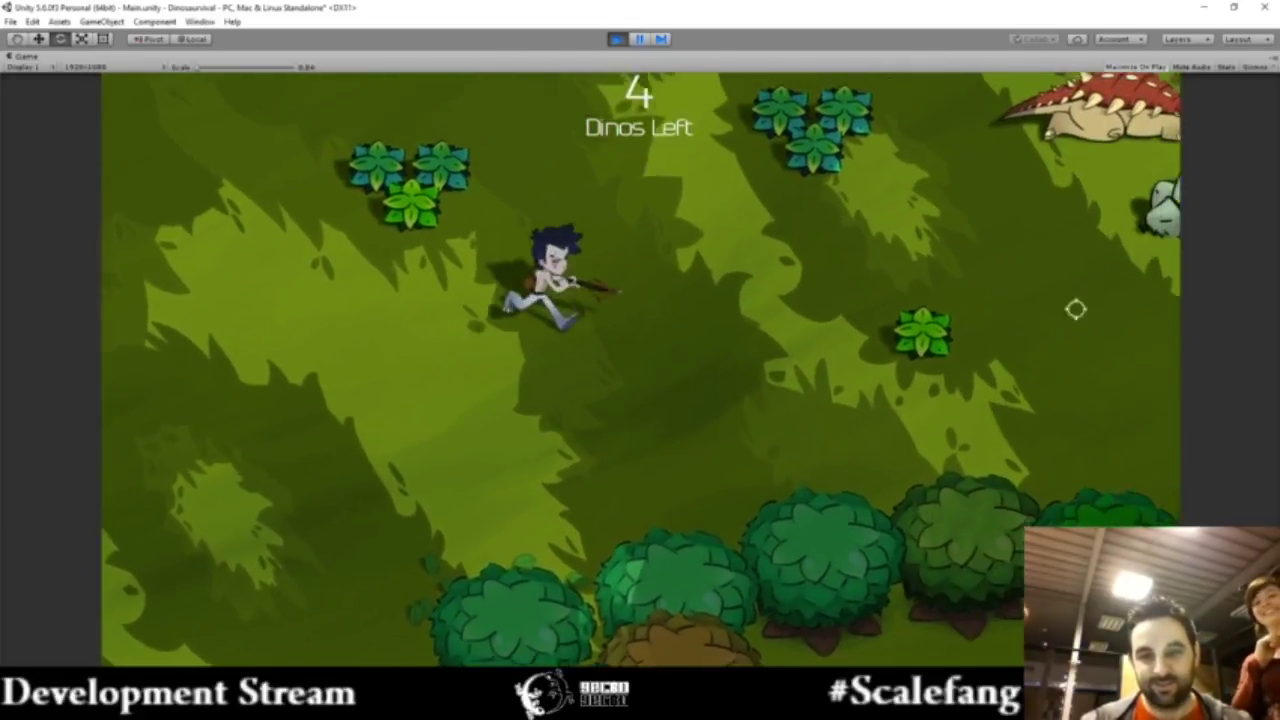
{"action": "key", "text": "d"}
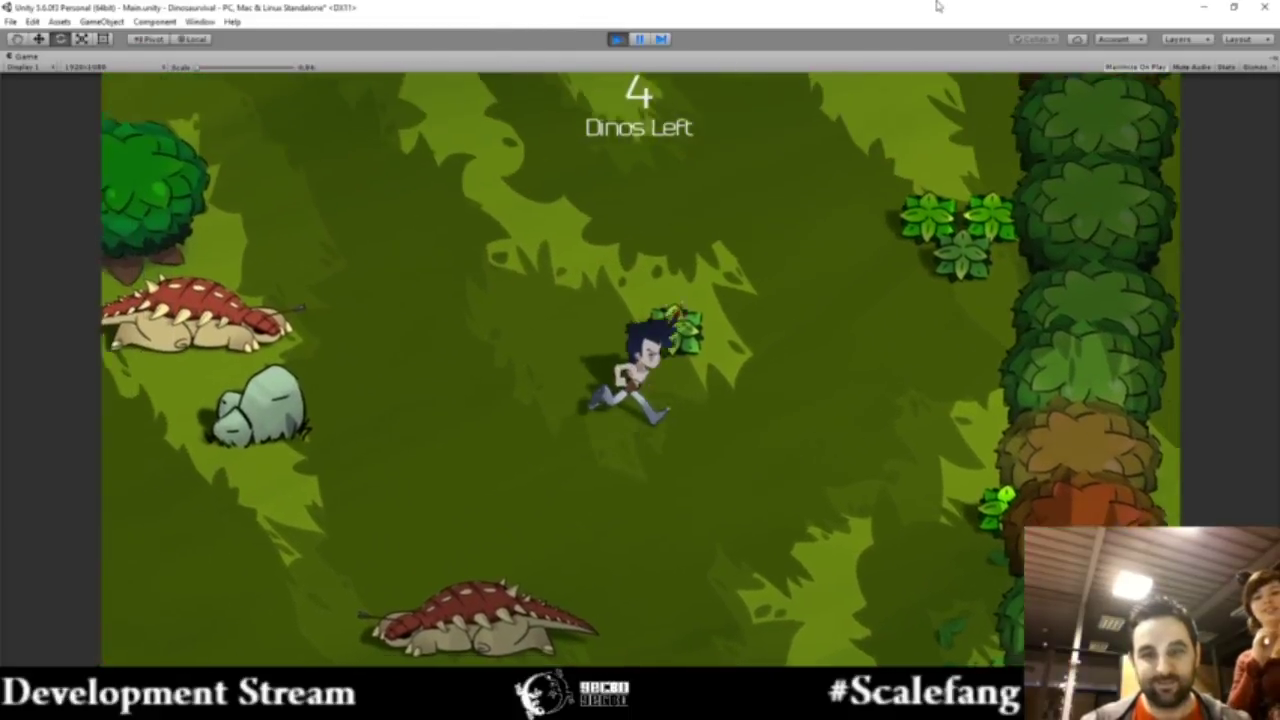
{"action": "key", "text": "w"}
{"action": "key", "text": "d"}
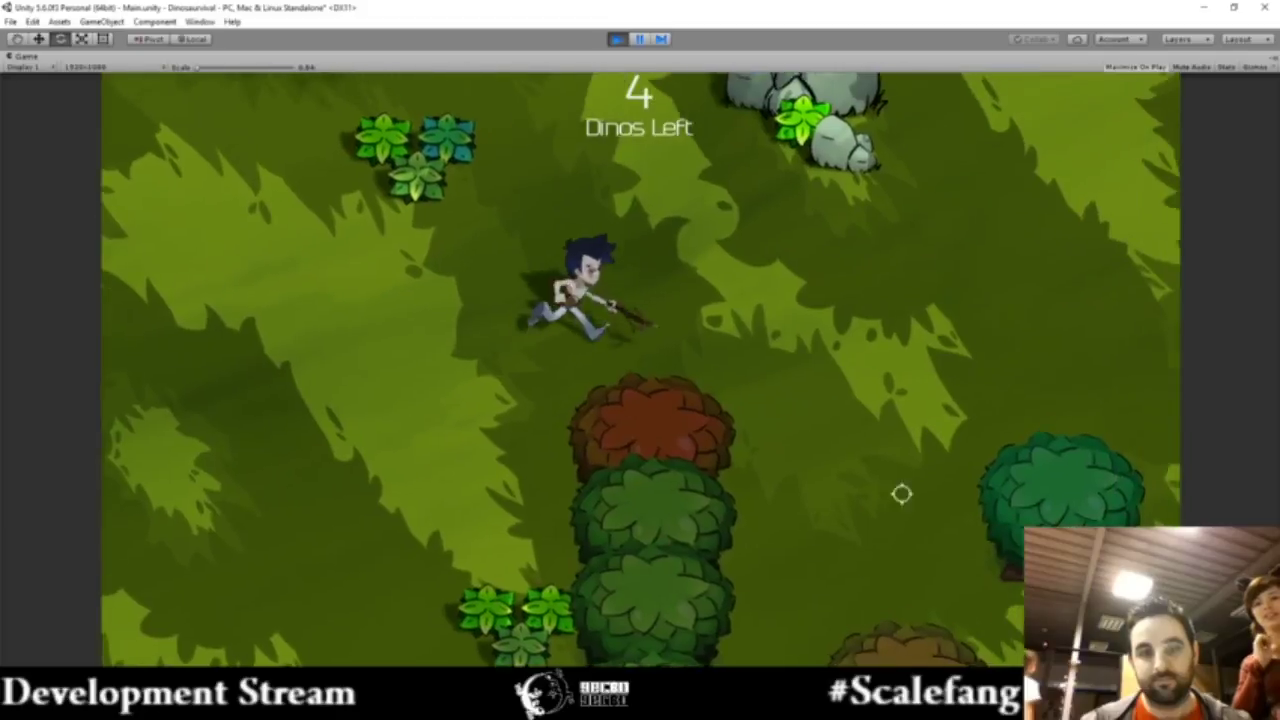
- Close in down-right on a dinosaur and spear it, dropping Dinos Left to 3
{"action": "key", "text": "s"}
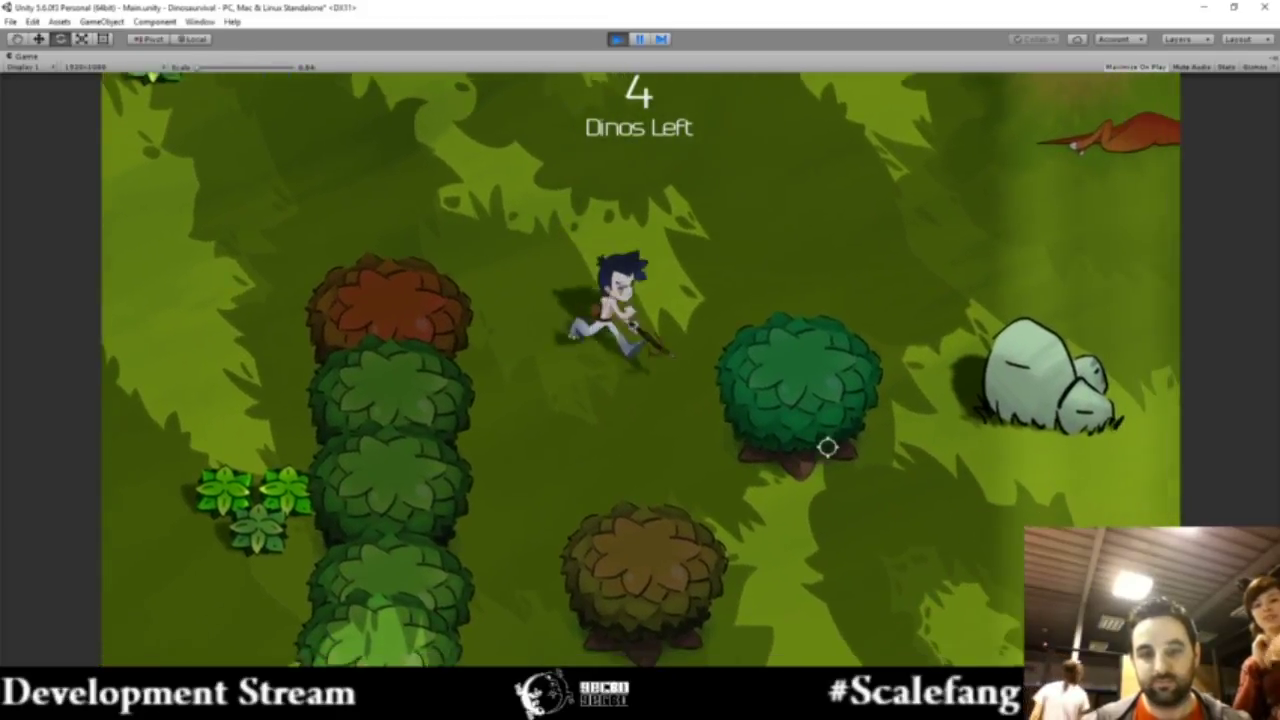
{"action": "key", "text": "d"}
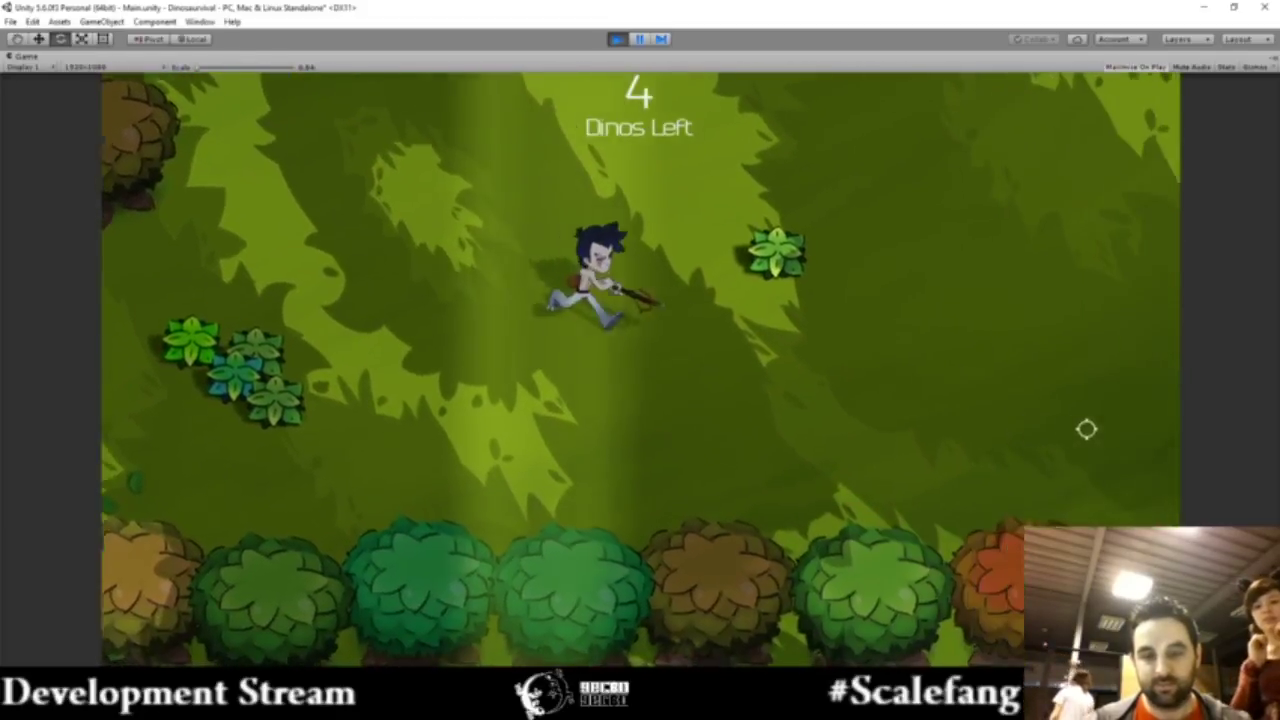
{"action": "key", "text": "d"}
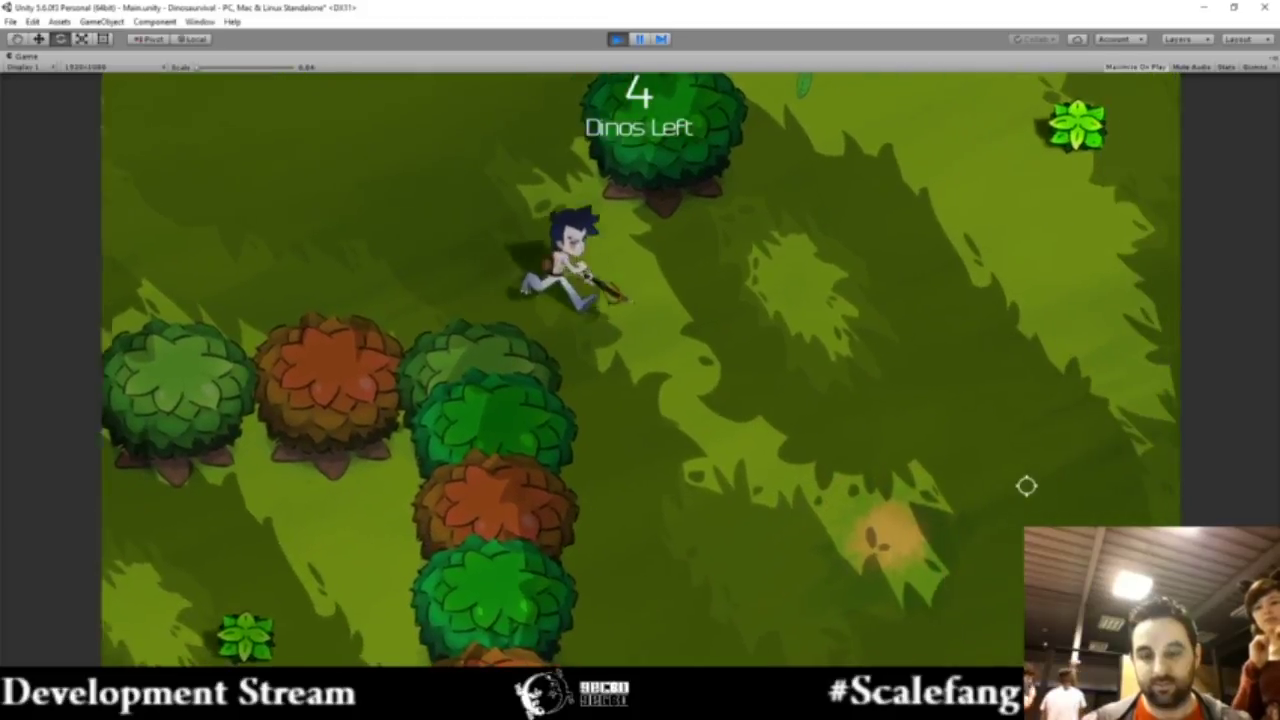
{"action": "key", "text": "d"}
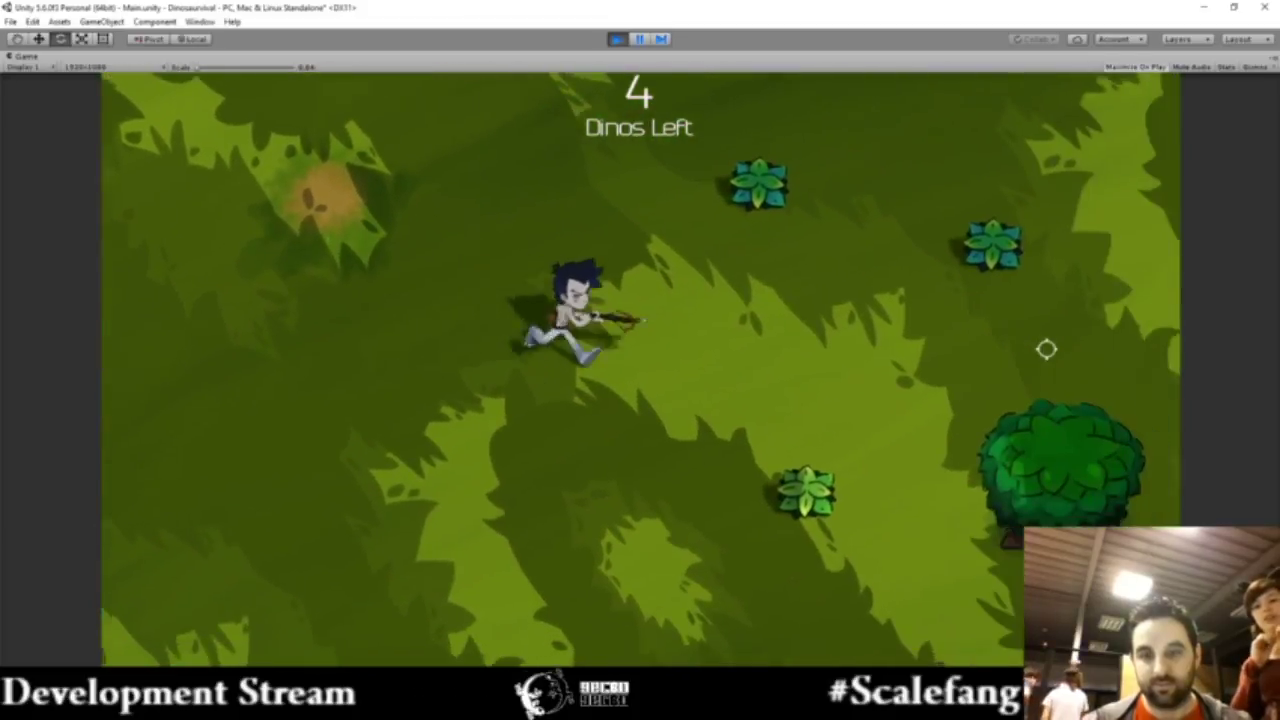
{"action": "key", "text": "s"}
{"action": "left_click", "coordinate": [343, 346]}
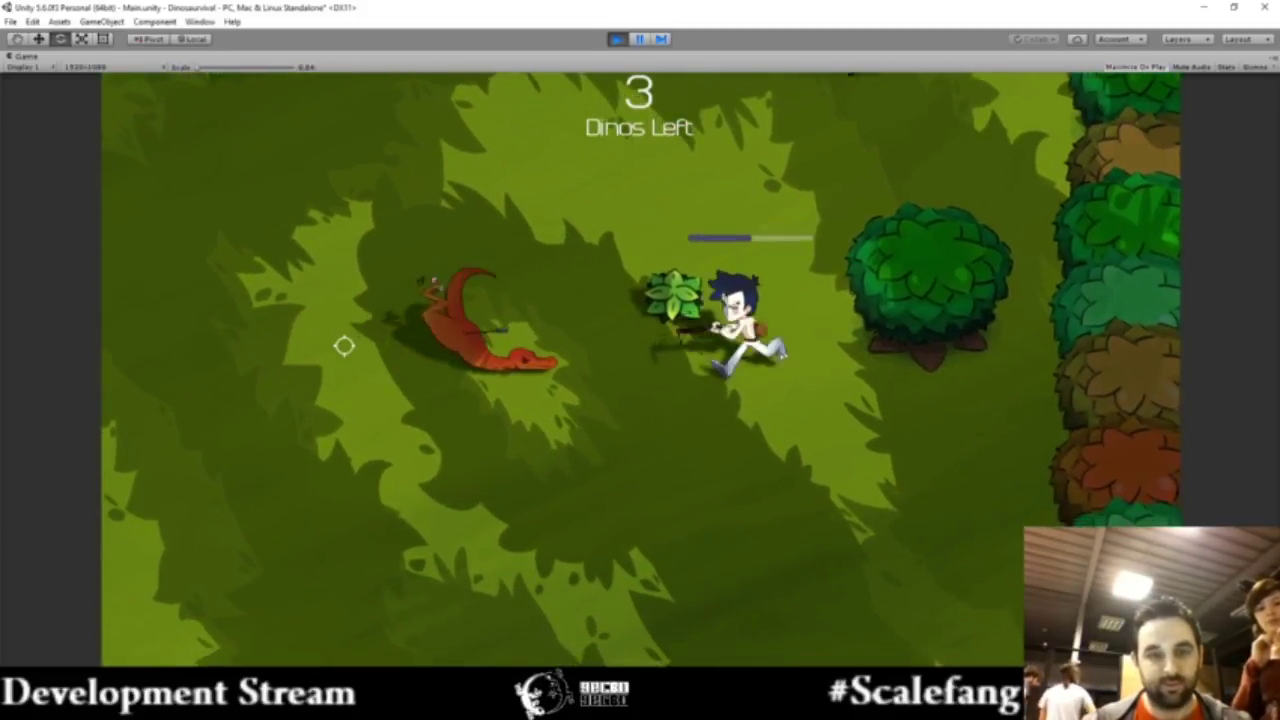
- Keep exploring past the kill, heading up-left past the rock then left
{"action": "key", "text": "s"}
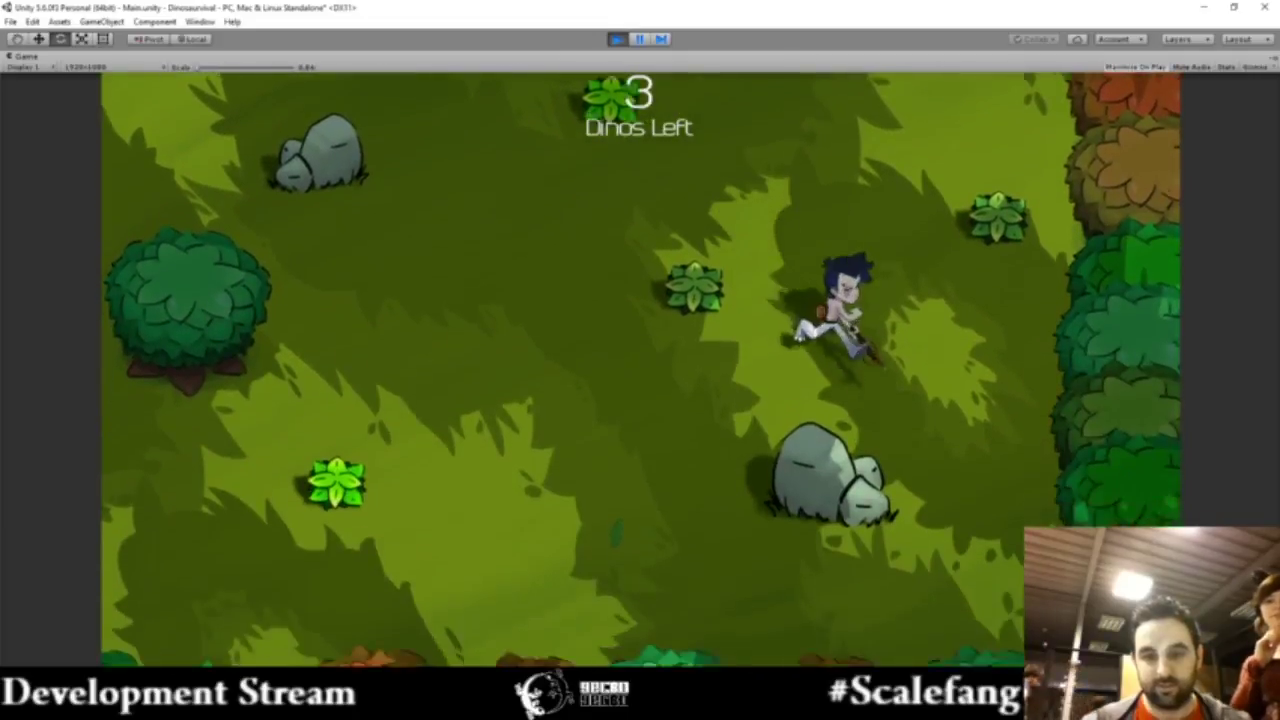
{"action": "key", "text": "a"}
{"action": "key", "text": "w"}
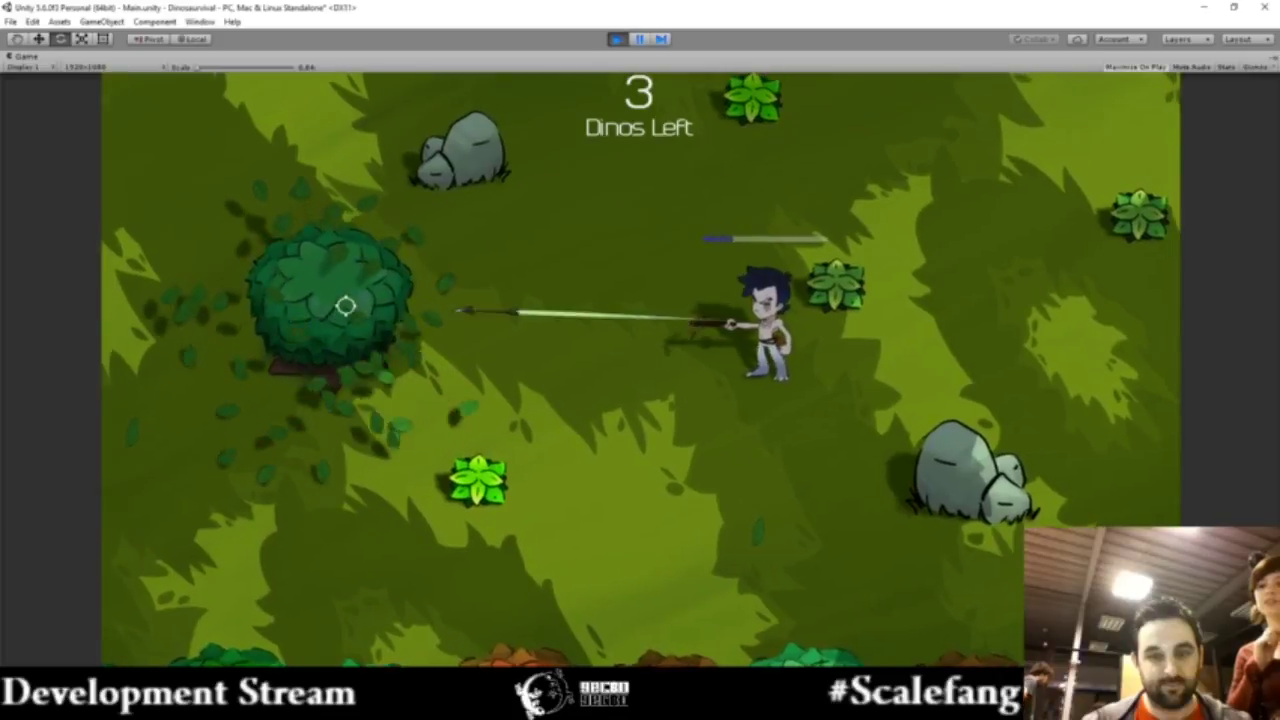
{"action": "key", "text": "a"}
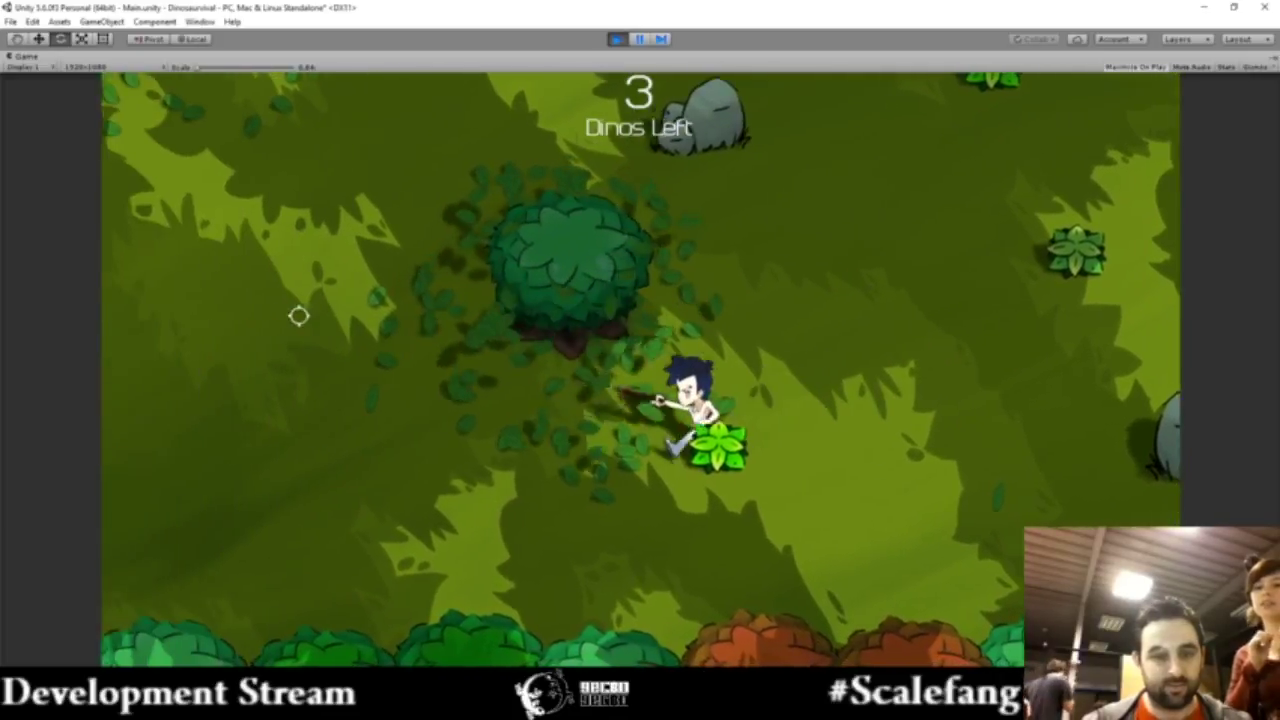
{"action": "key", "text": "a"}
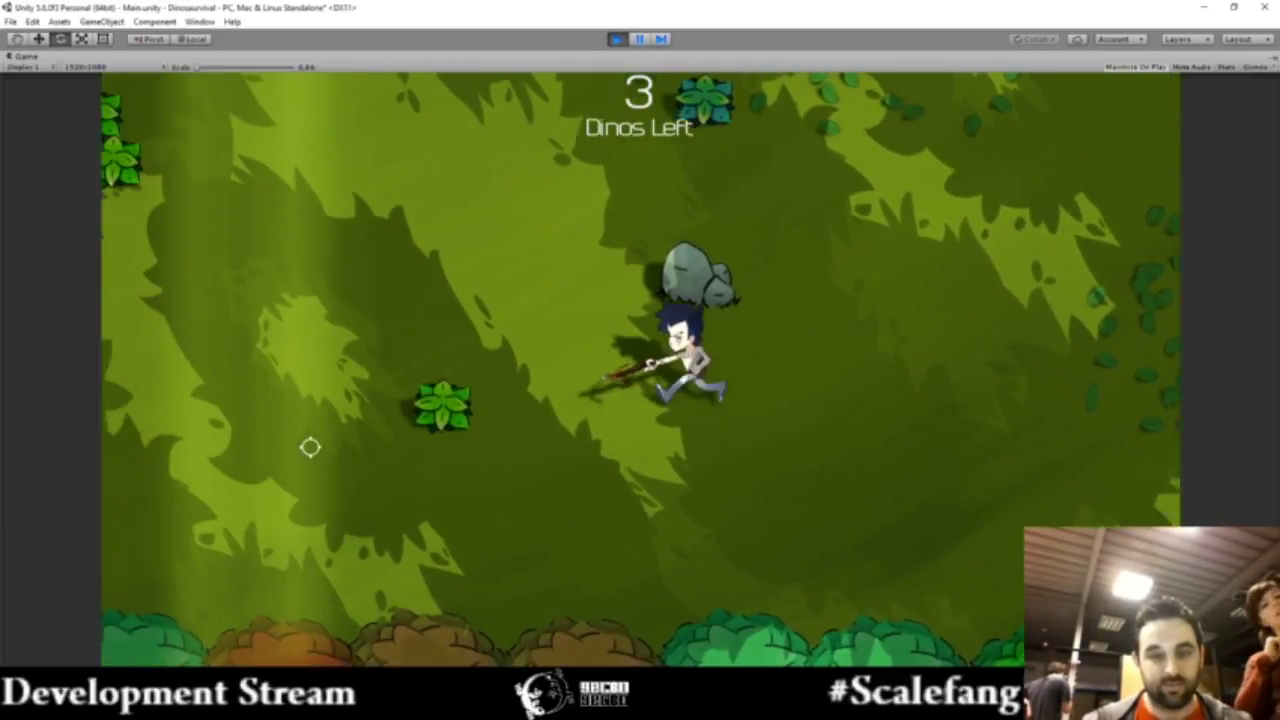
{"action": "key", "text": "a"}
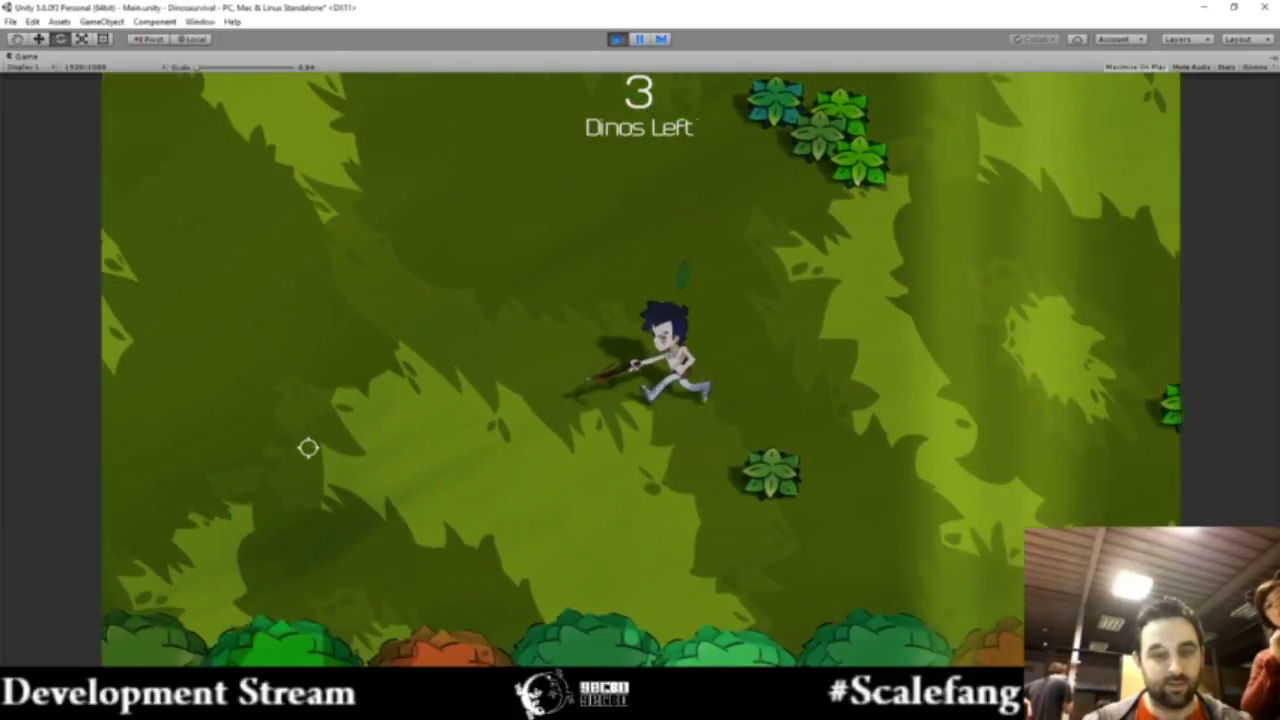